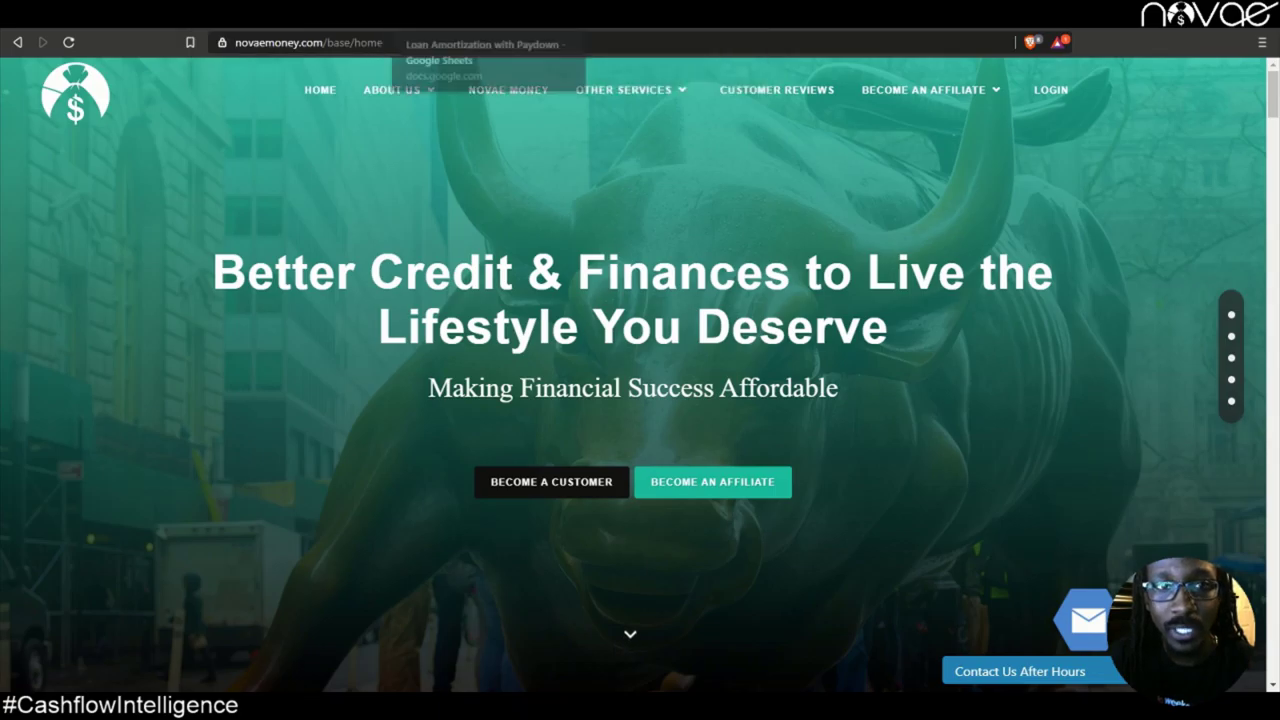
Step: Switch to the irs.gov page and open the Form W-4 information page
key("alt+Tab")
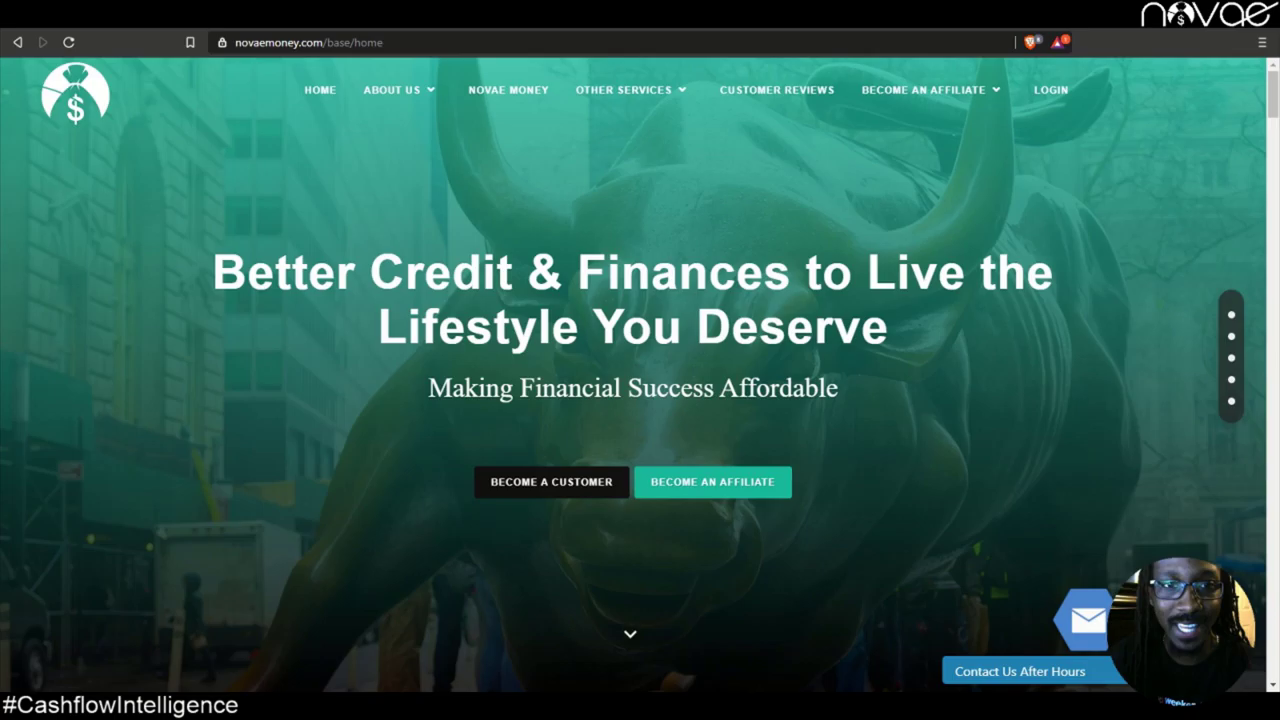
left_click(296, 32)
left_click(296, 30)
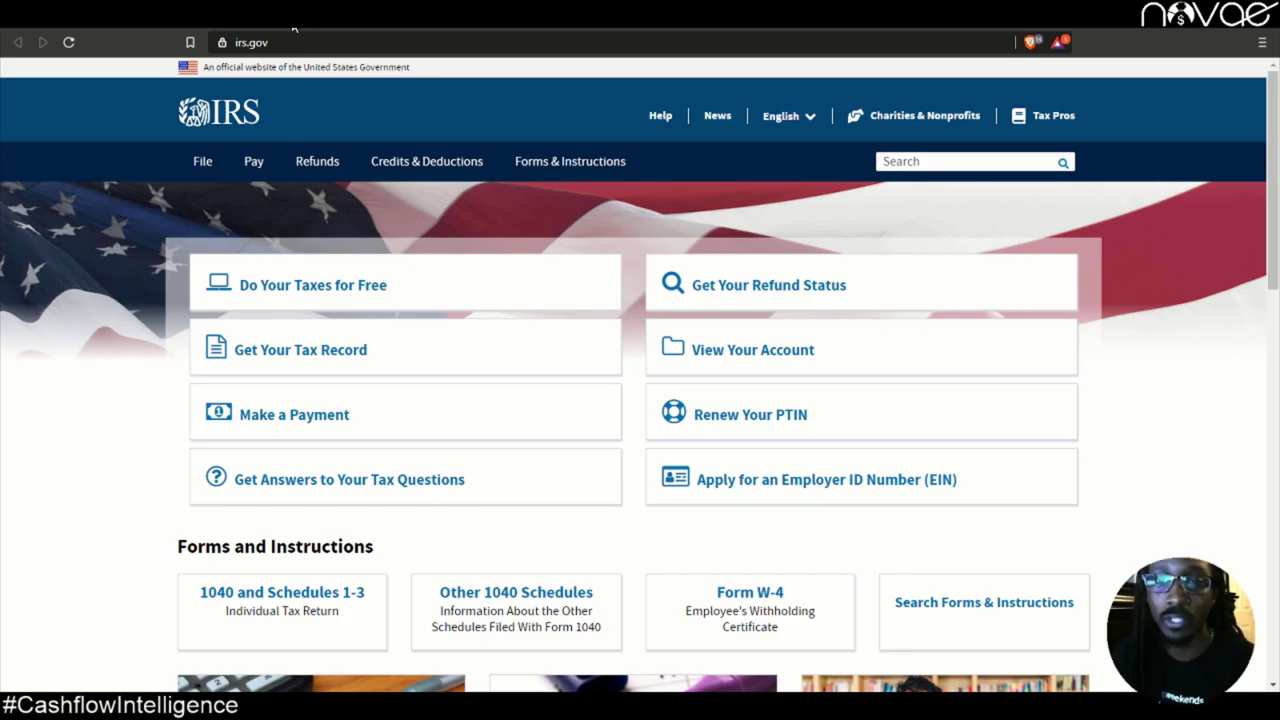
left_click(736, 600)
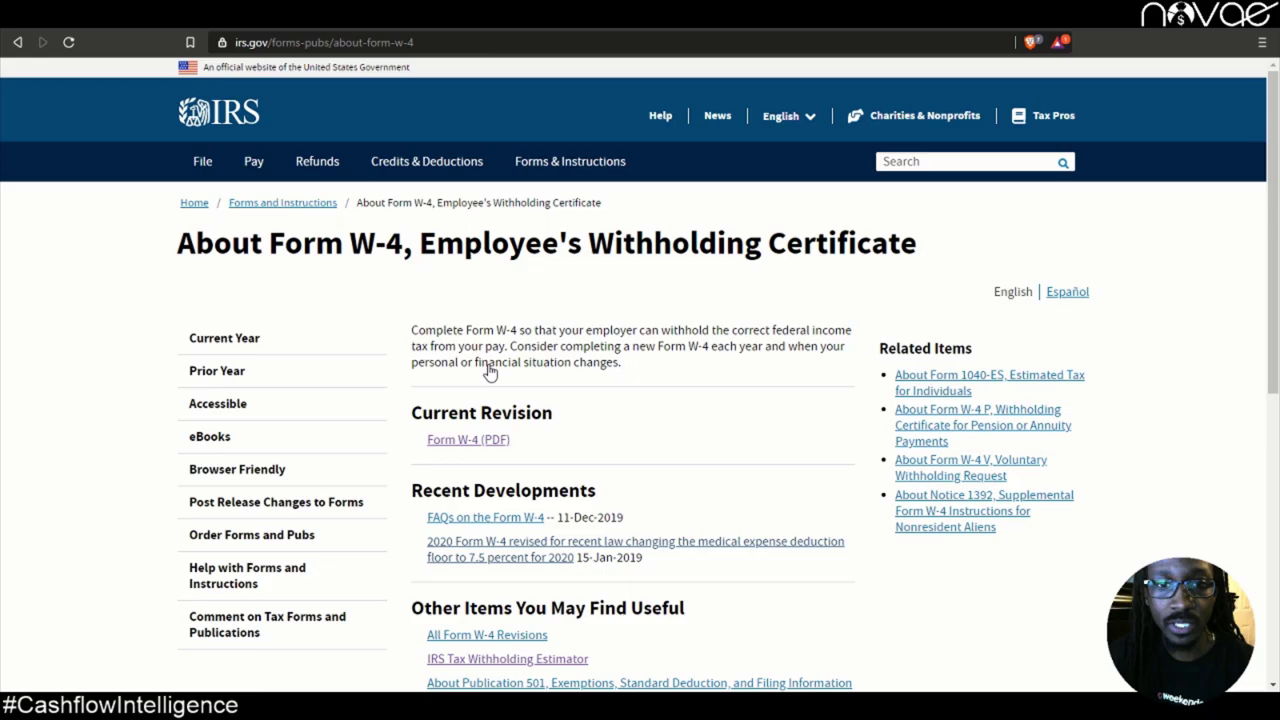
Step: Highlight the introductory paragraph on completing Form W-4 and open the current Form W-4 PDF
left_click_drag(411, 329, 625, 370)
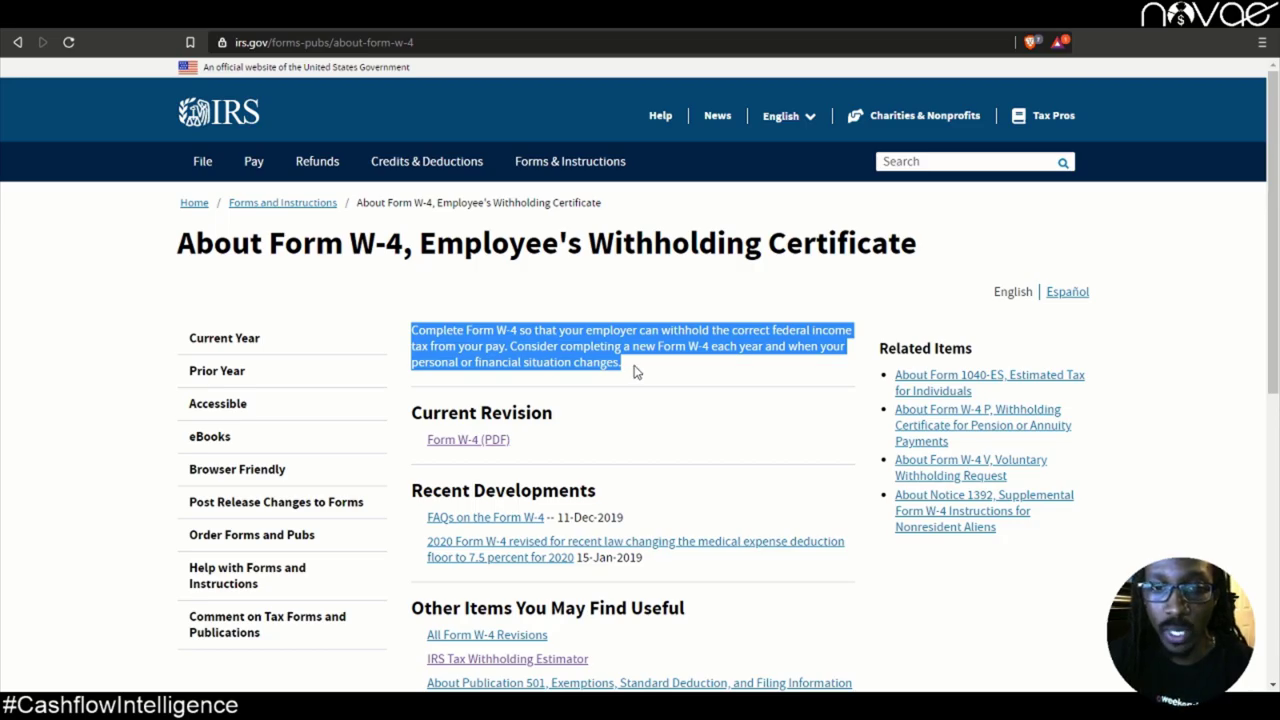
left_click(636, 372)
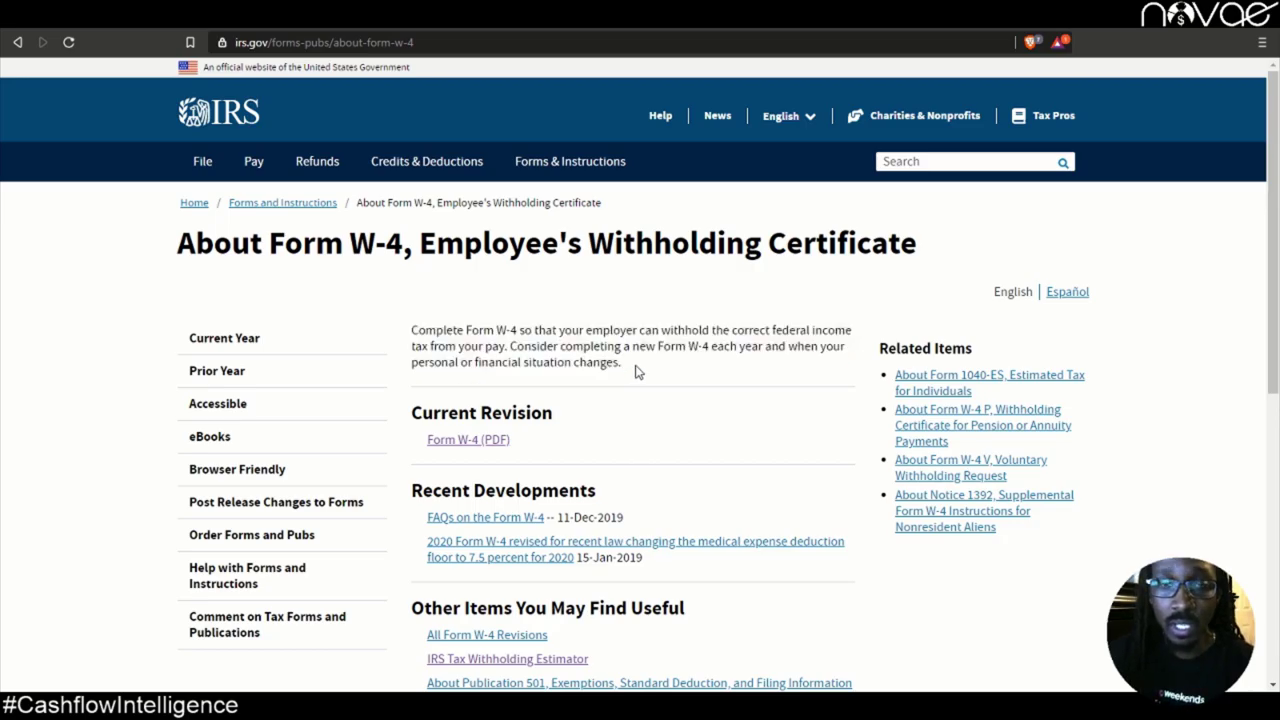
left_click(500, 442)
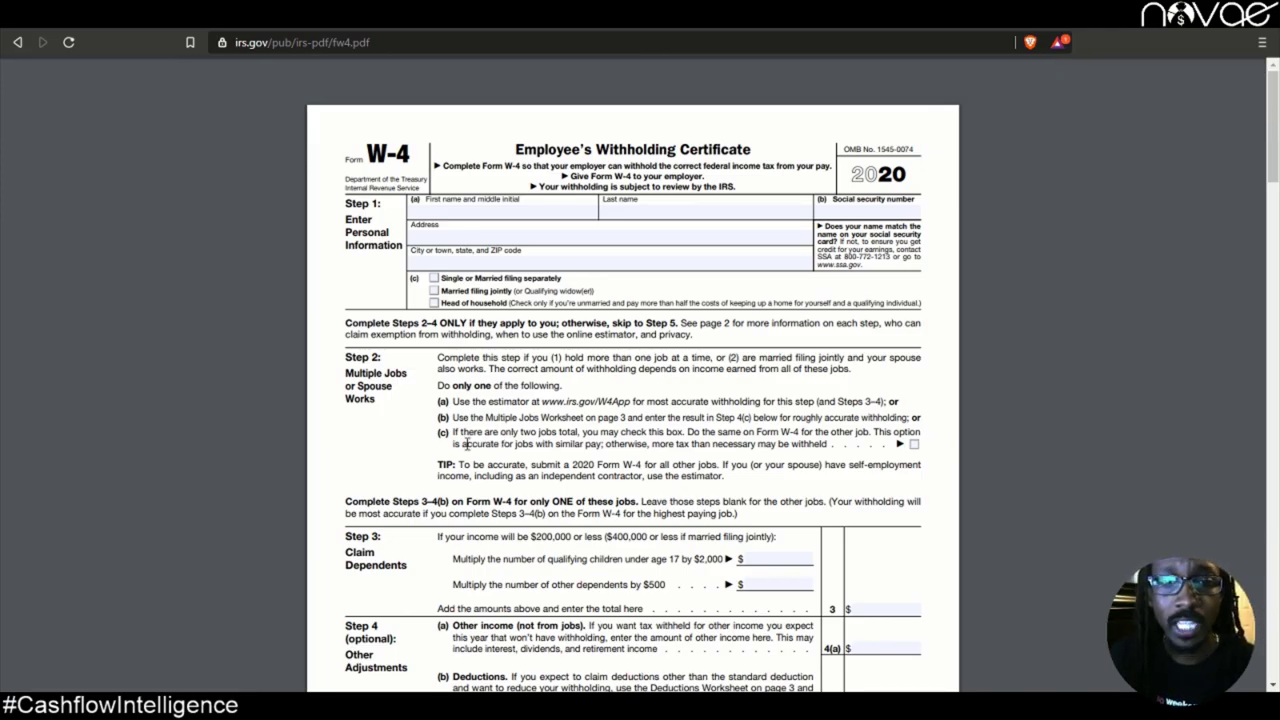
Step: Highlight the title "Employee's Withholding Certificate" and the W-4 form number in the form's header
left_click_drag(516, 149, 748, 143)
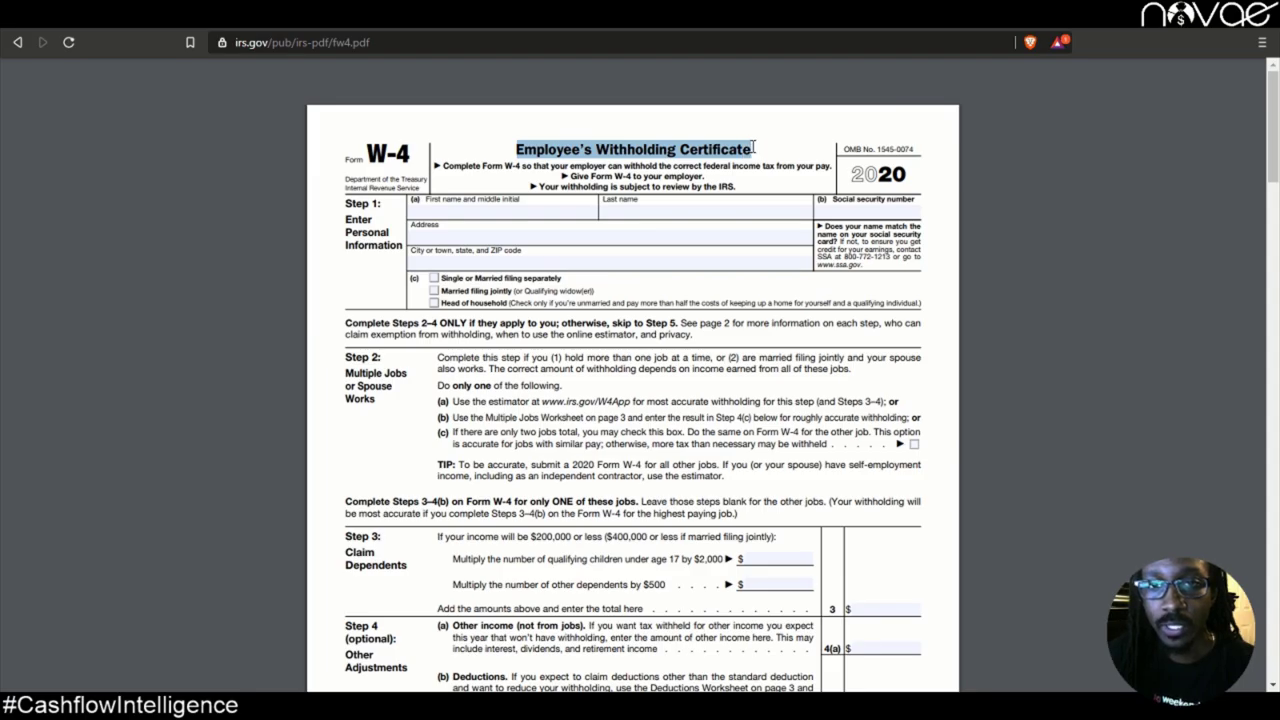
left_click(392, 164)
left_click_drag(397, 160, 407, 150)
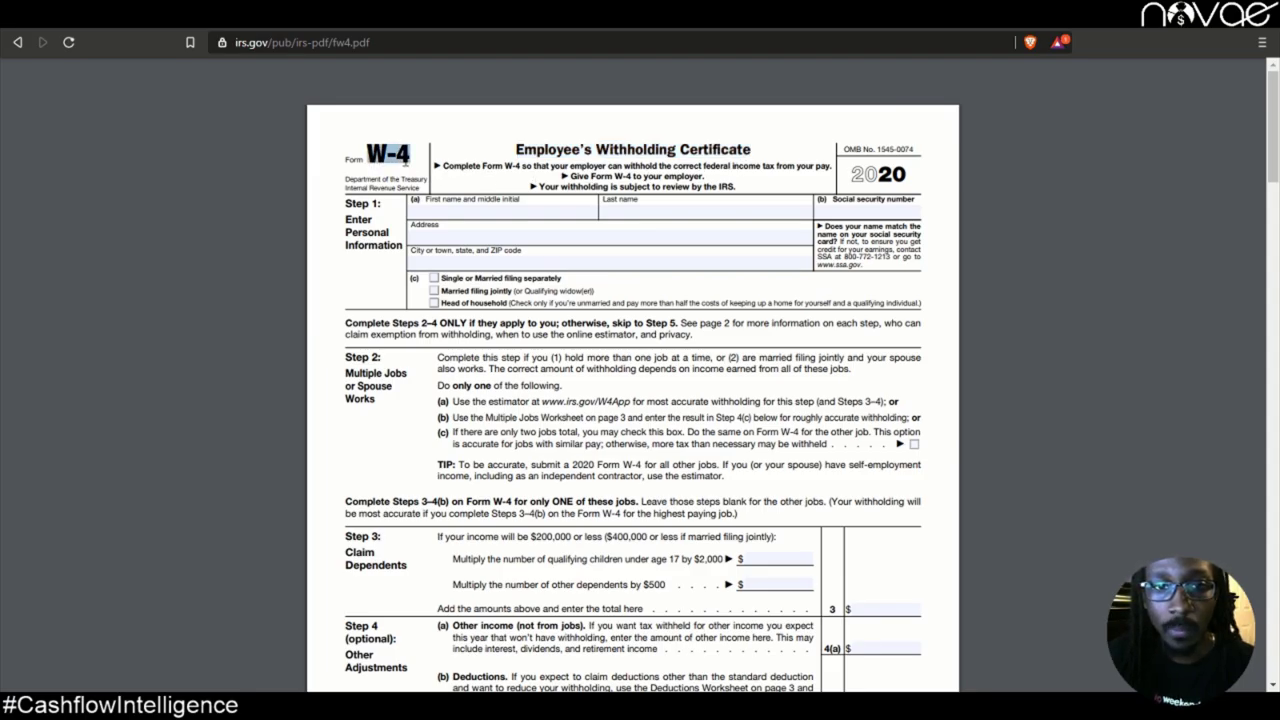
left_click(274, 287)
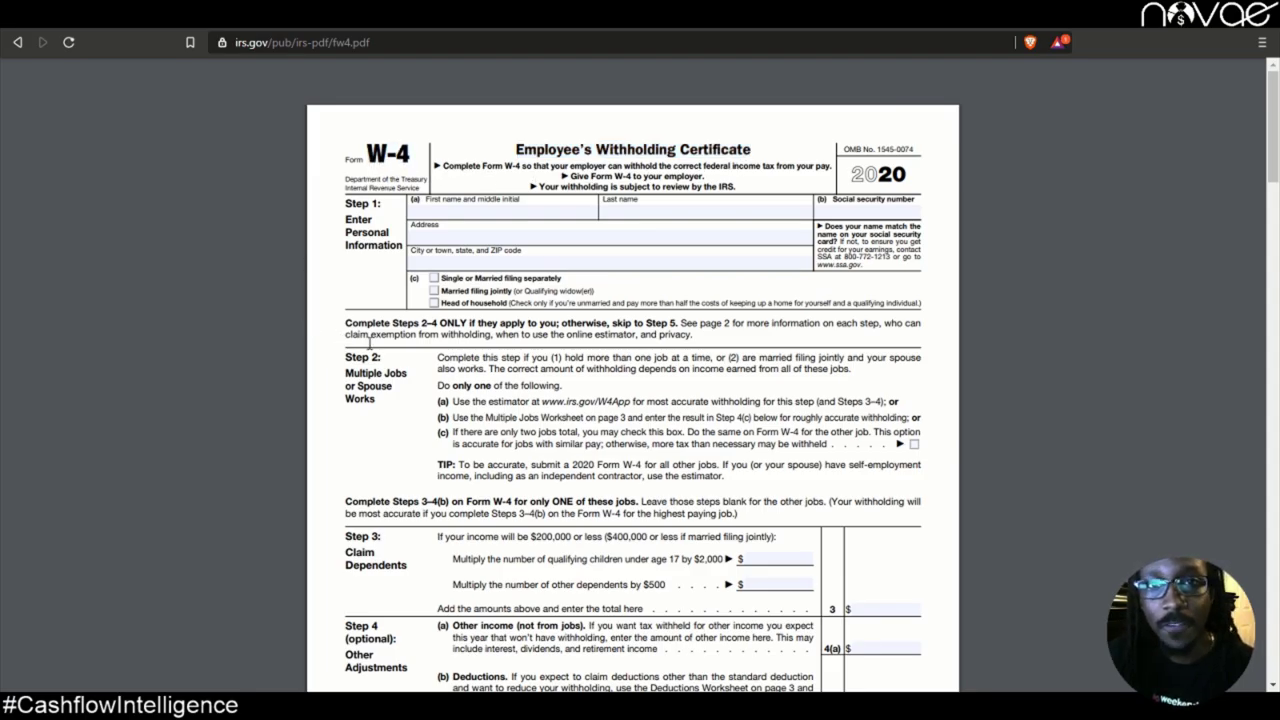
left_click_drag(345, 356, 390, 358)
left_click(438, 401)
left_click_drag(438, 401, 772, 401)
left_click(594, 408)
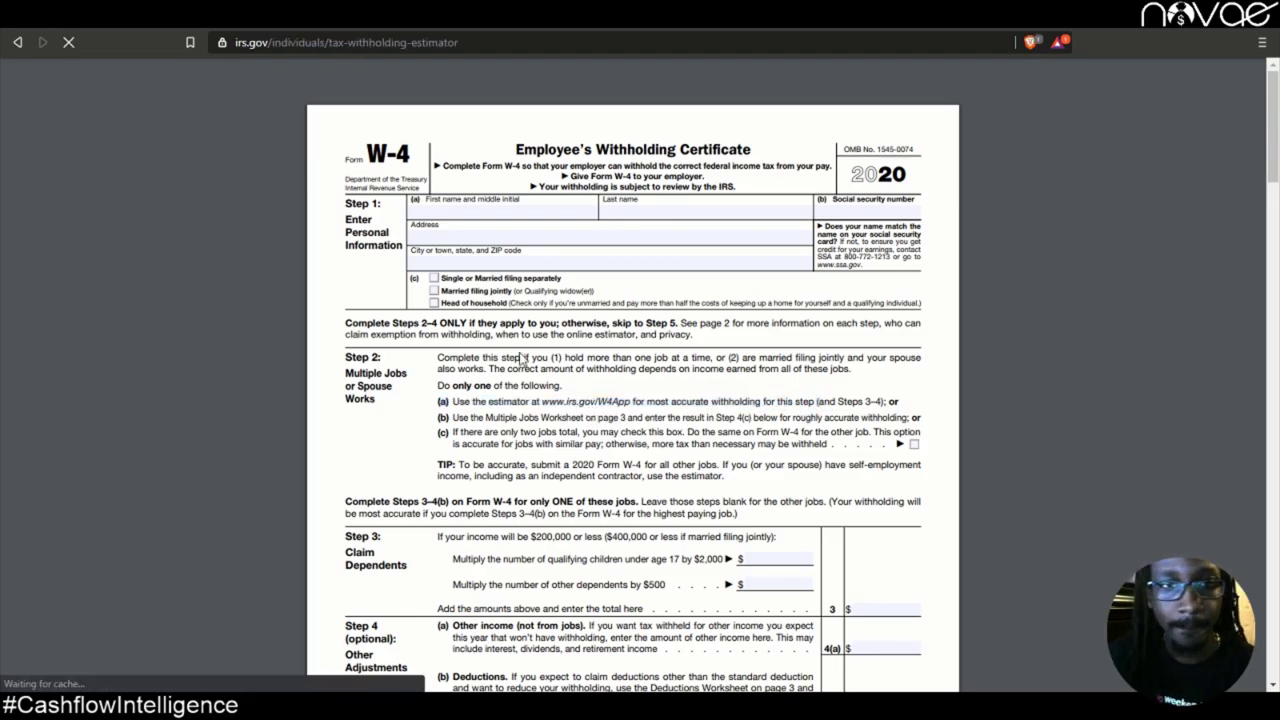
Step: Launch the Tax Withholding Estimator from below the Before You Begin notes
scroll(669, 309, "down", 1)
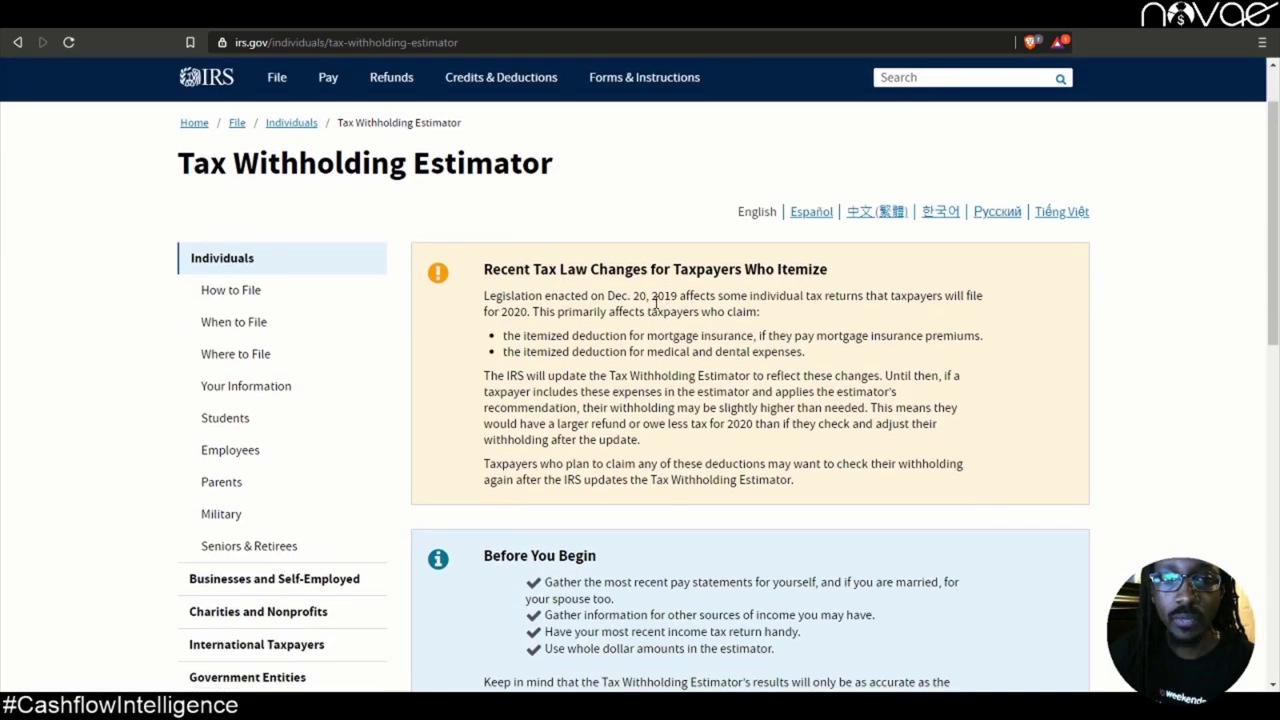
scroll(650, 312, "down", 2)
scroll(648, 310, "down", 2)
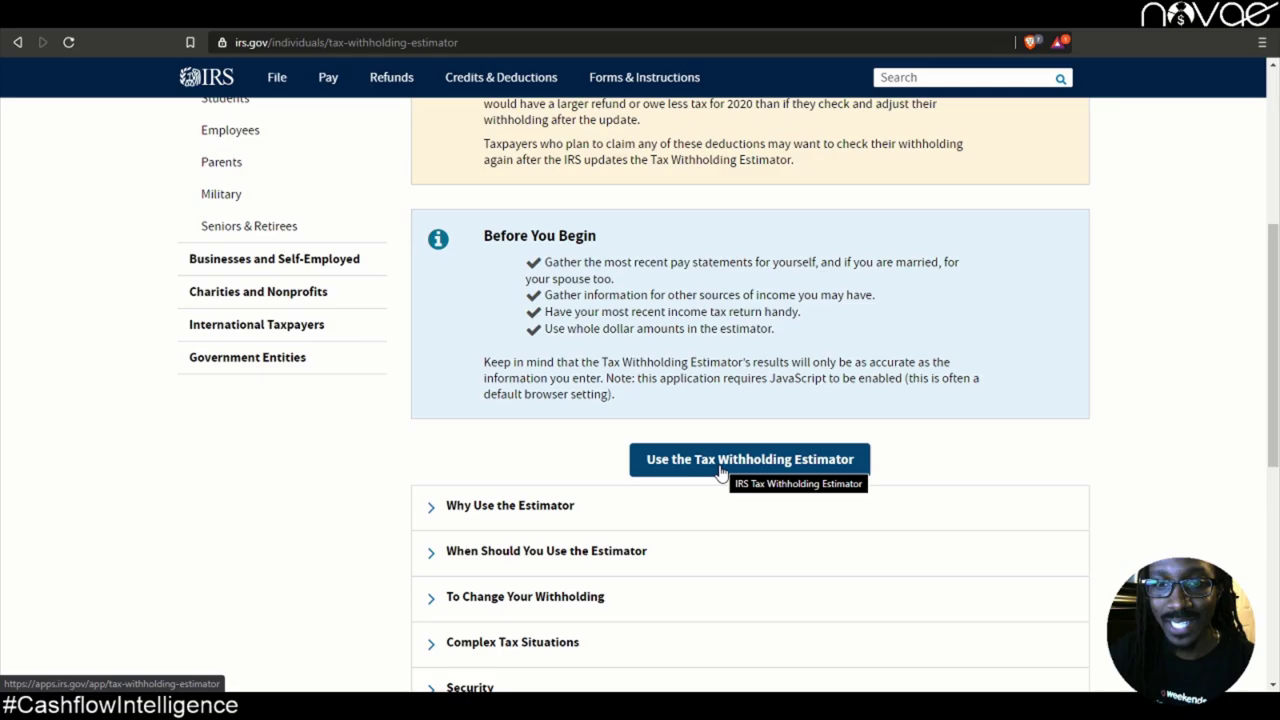
left_click(720, 470)
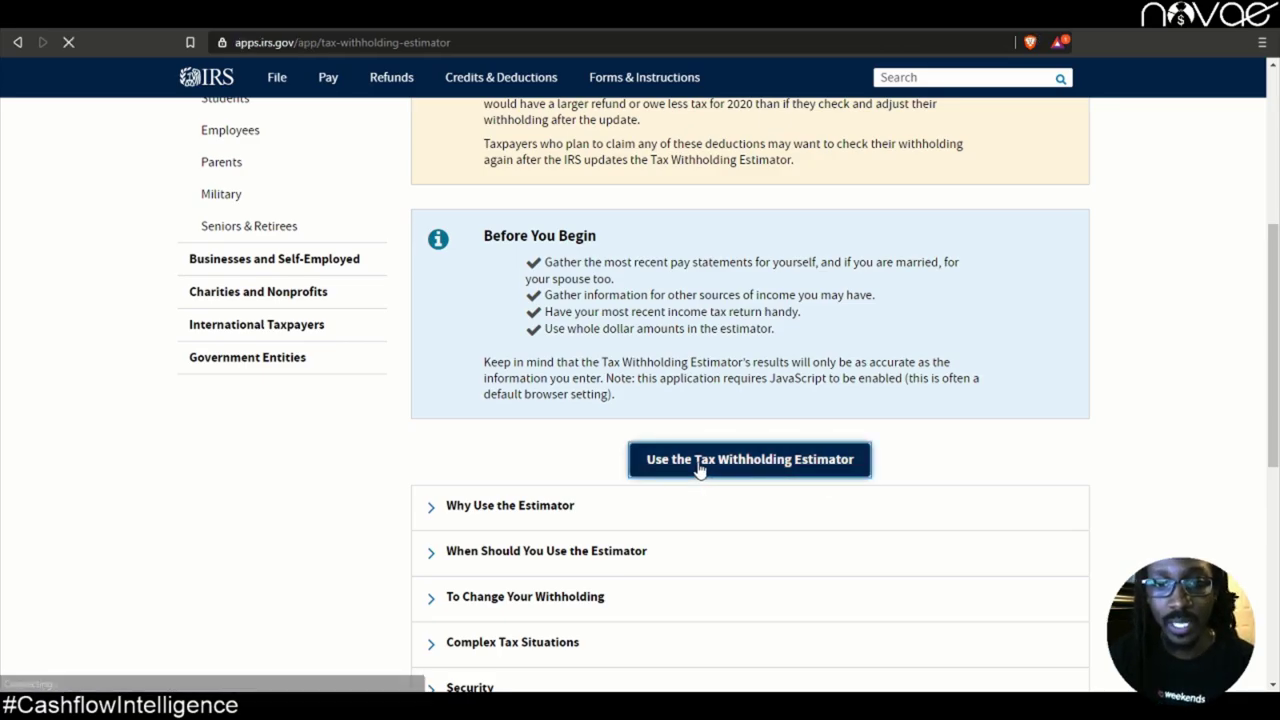
Step: Open the help for the filing status question and read the Head of Household and Qualifying widow(er) criteria
scroll(684, 440, "down", 2)
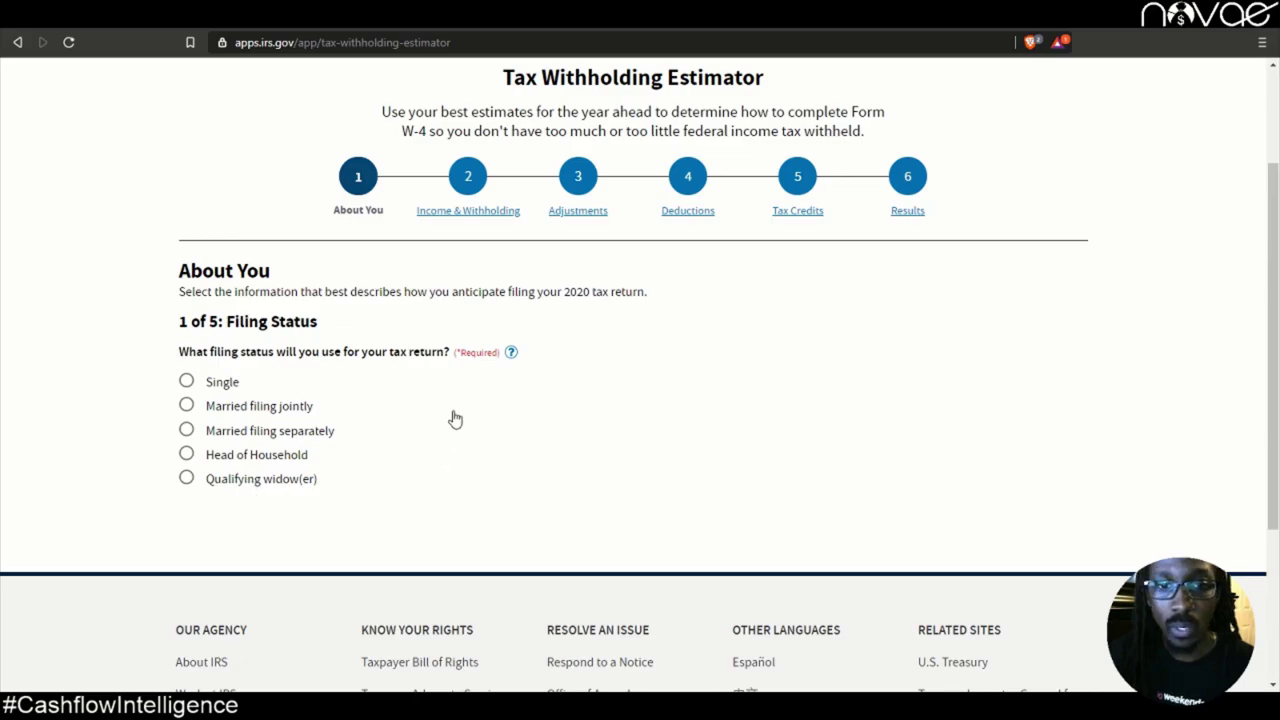
left_click(511, 355)
scroll(423, 443, "down", 1)
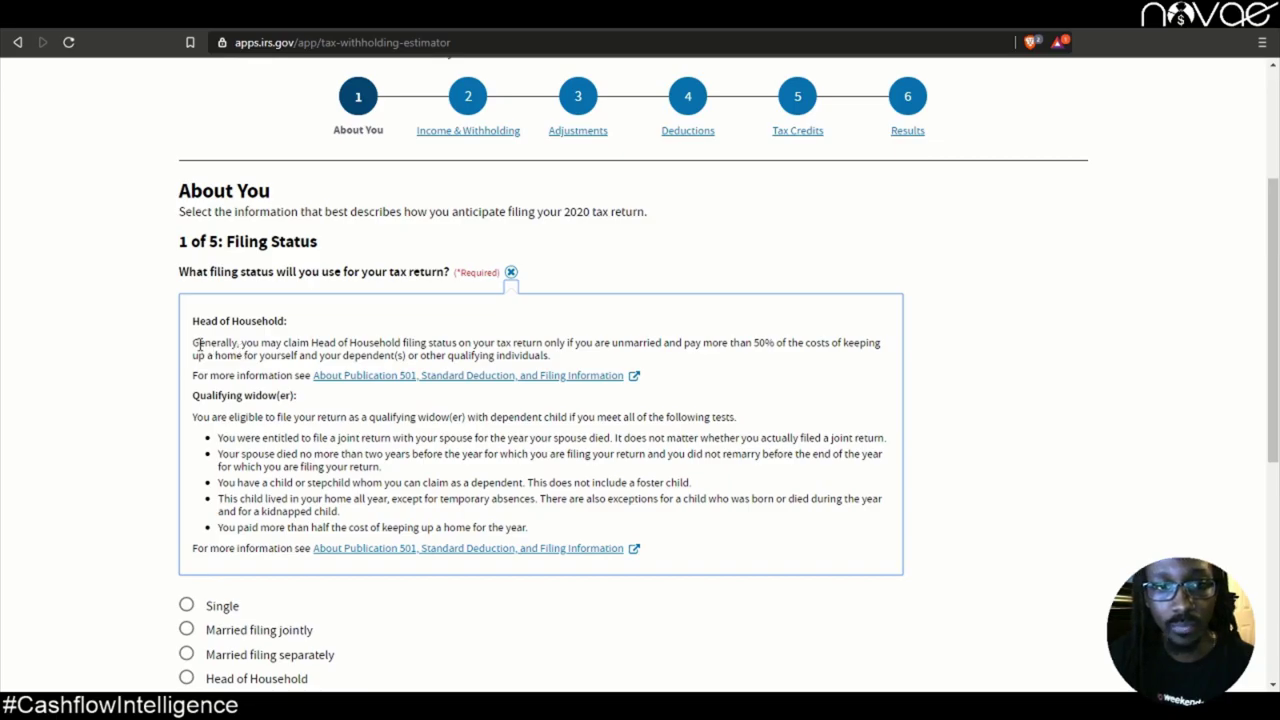
scroll(381, 405, "down", 2)
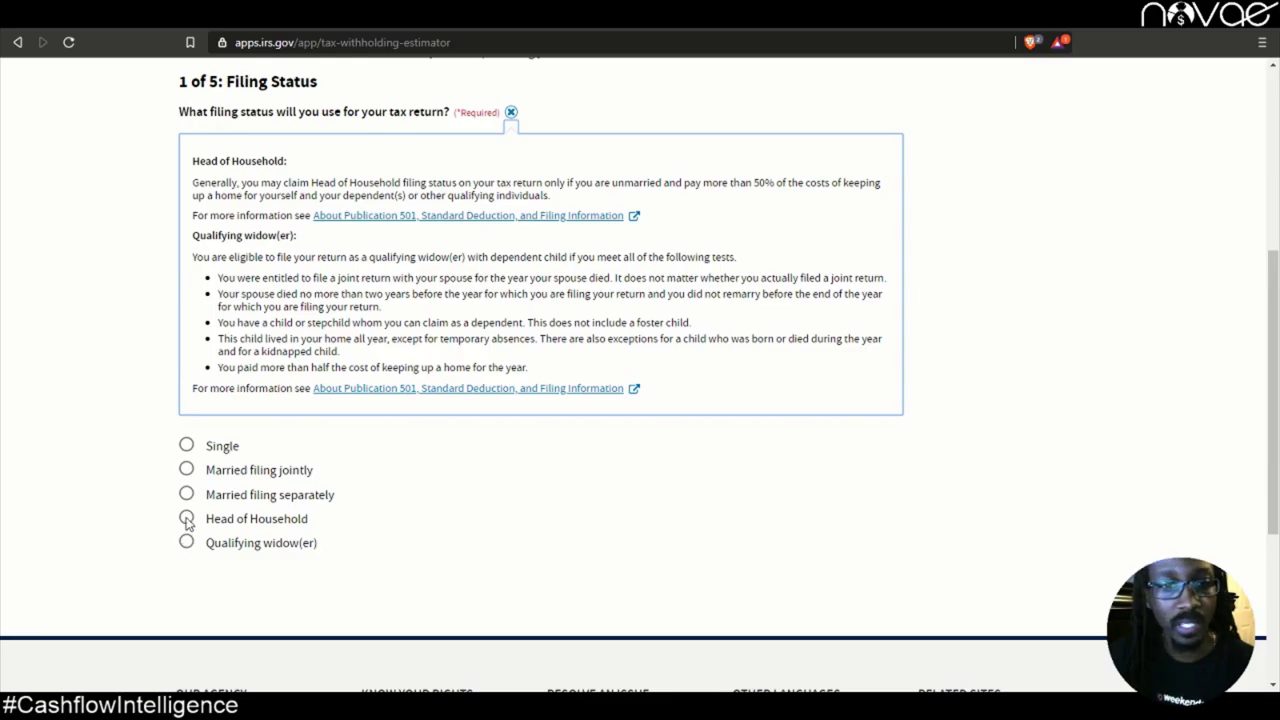
Step: Set the filing status to Head of Household and answer No to being claimed as someone else's dependent
left_click(186, 519)
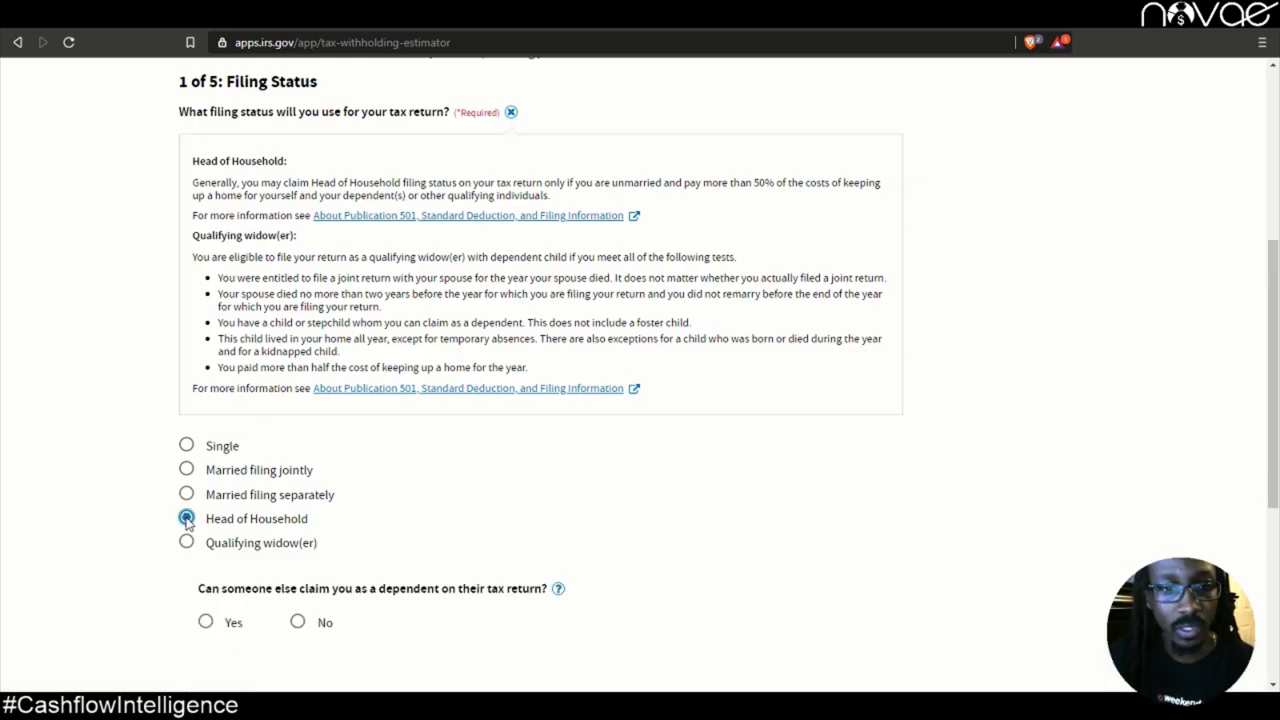
scroll(403, 523, "down", 3)
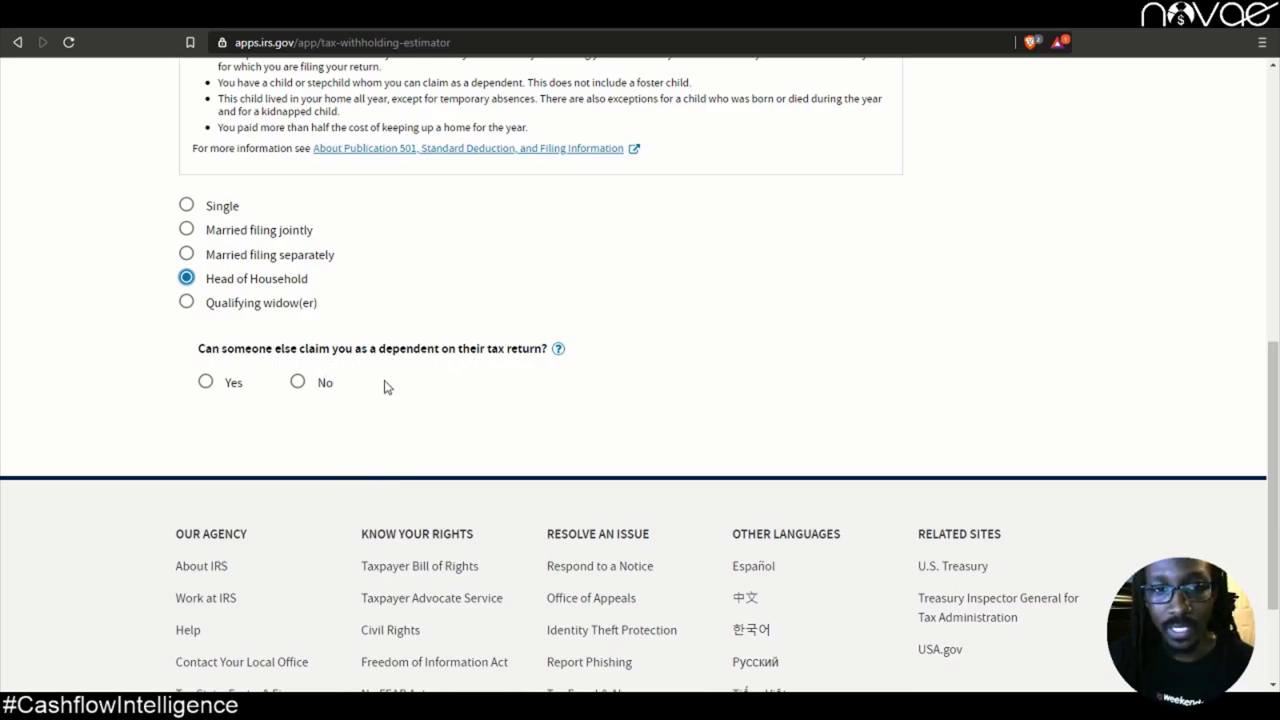
left_click(298, 384)
Step: Set the number of anticipated dependents to 1 and show the help on who counts as a dependent
scroll(315, 395, "down", 1)
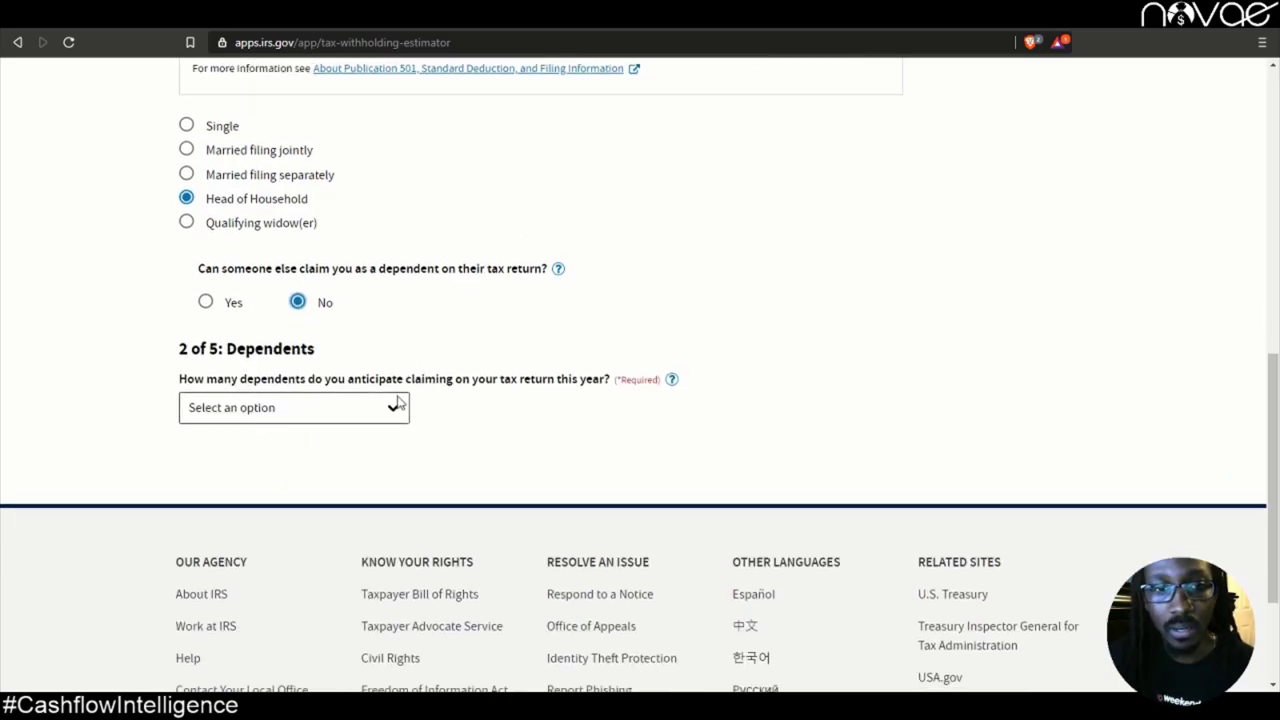
left_click(296, 408)
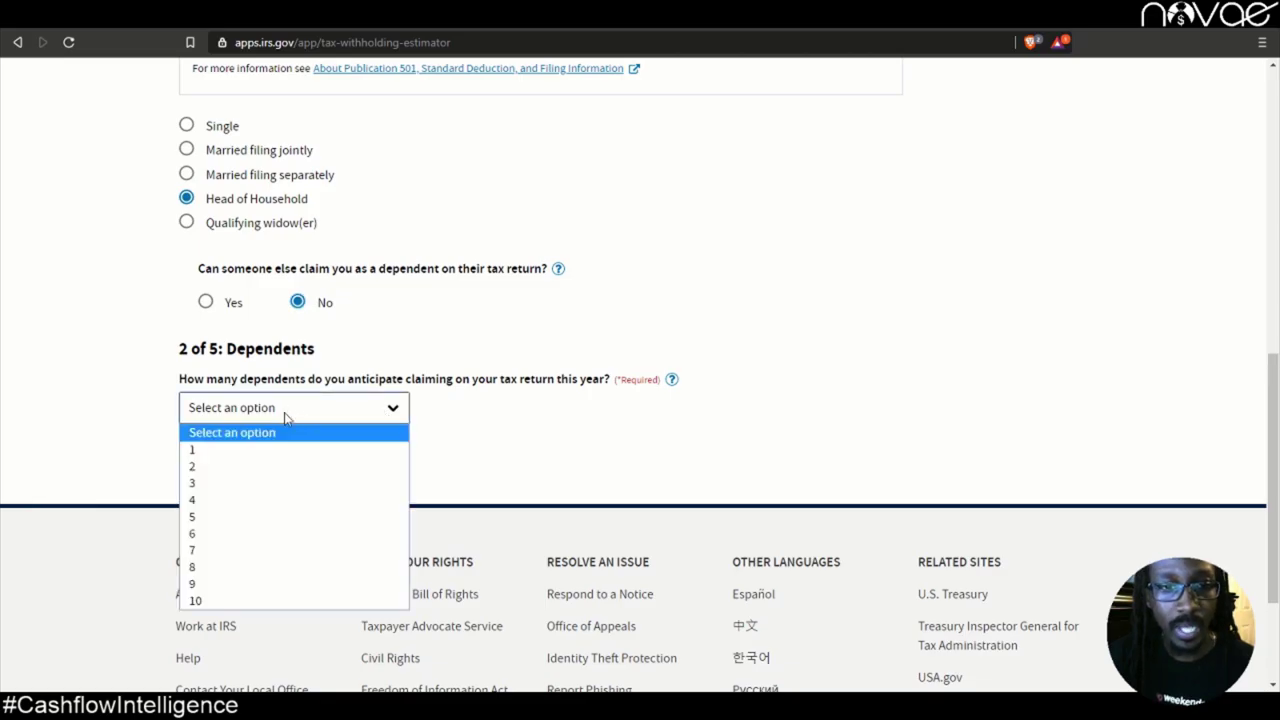
left_click(252, 450)
scroll(281, 455, "down", 2)
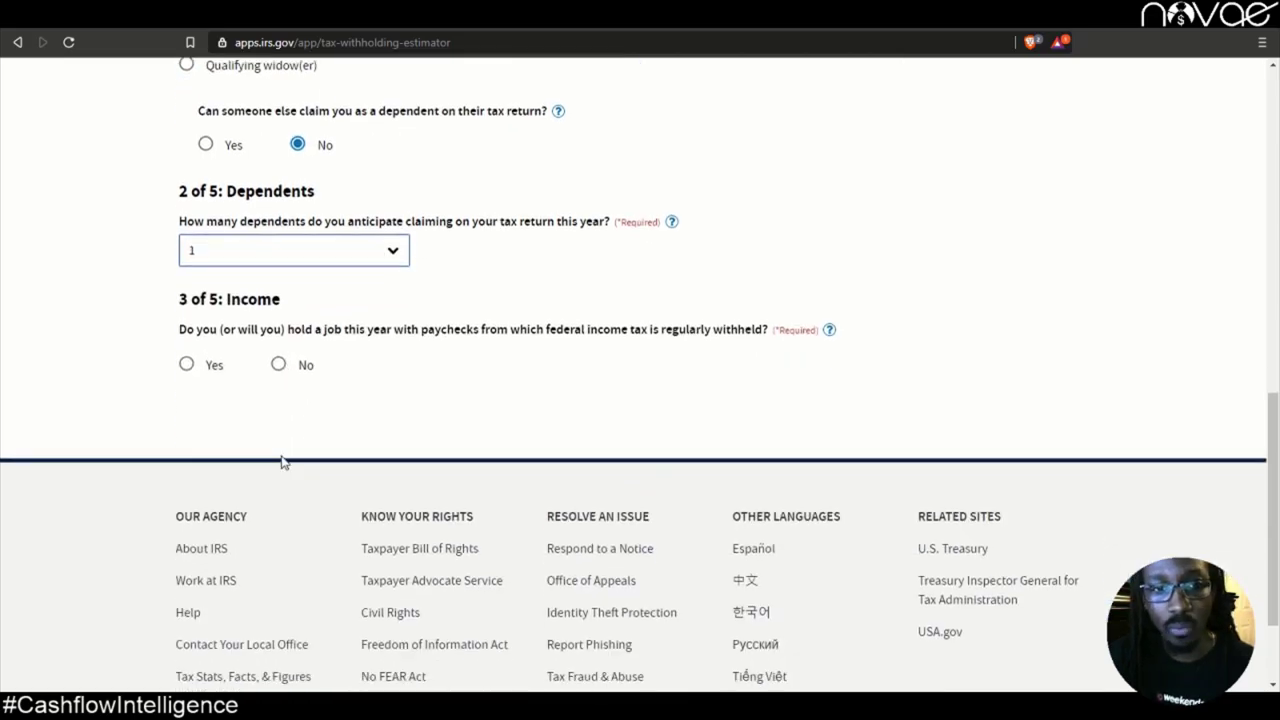
left_click(671, 219)
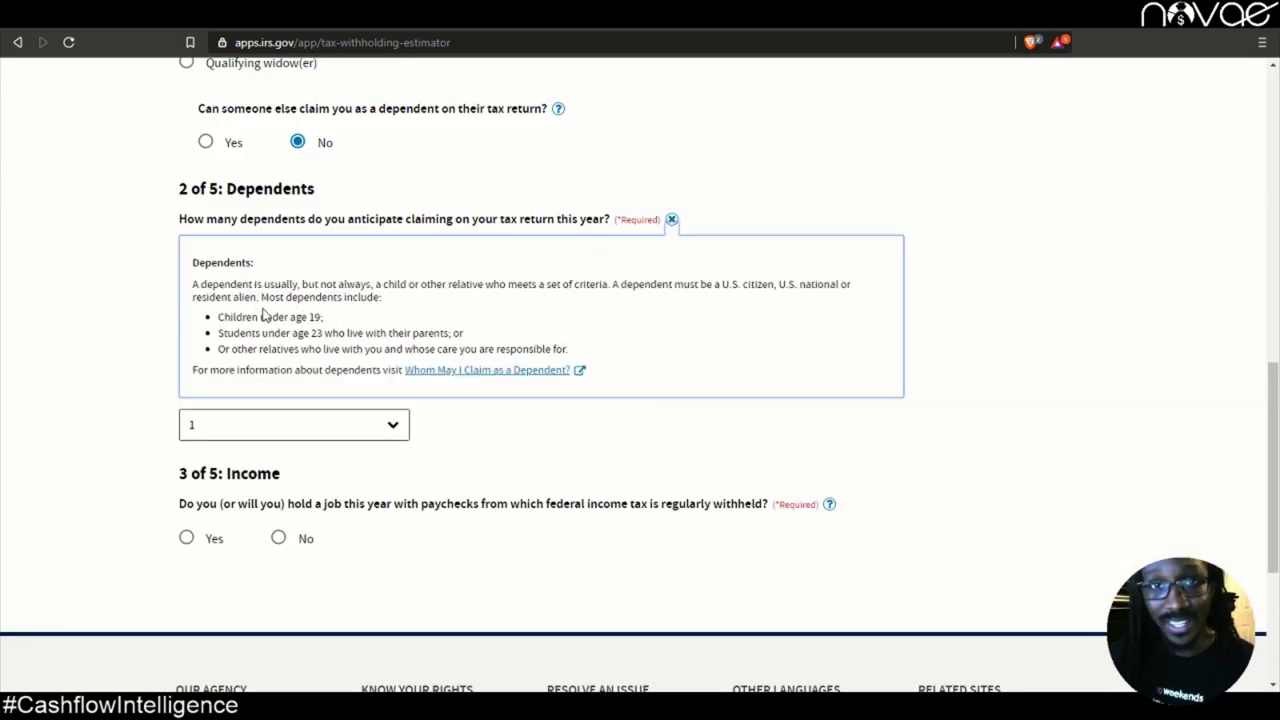
Step: Answer Yes to holding a job with federal income tax withheld and set the number of jobs to 1
scroll(316, 418, "down", 1)
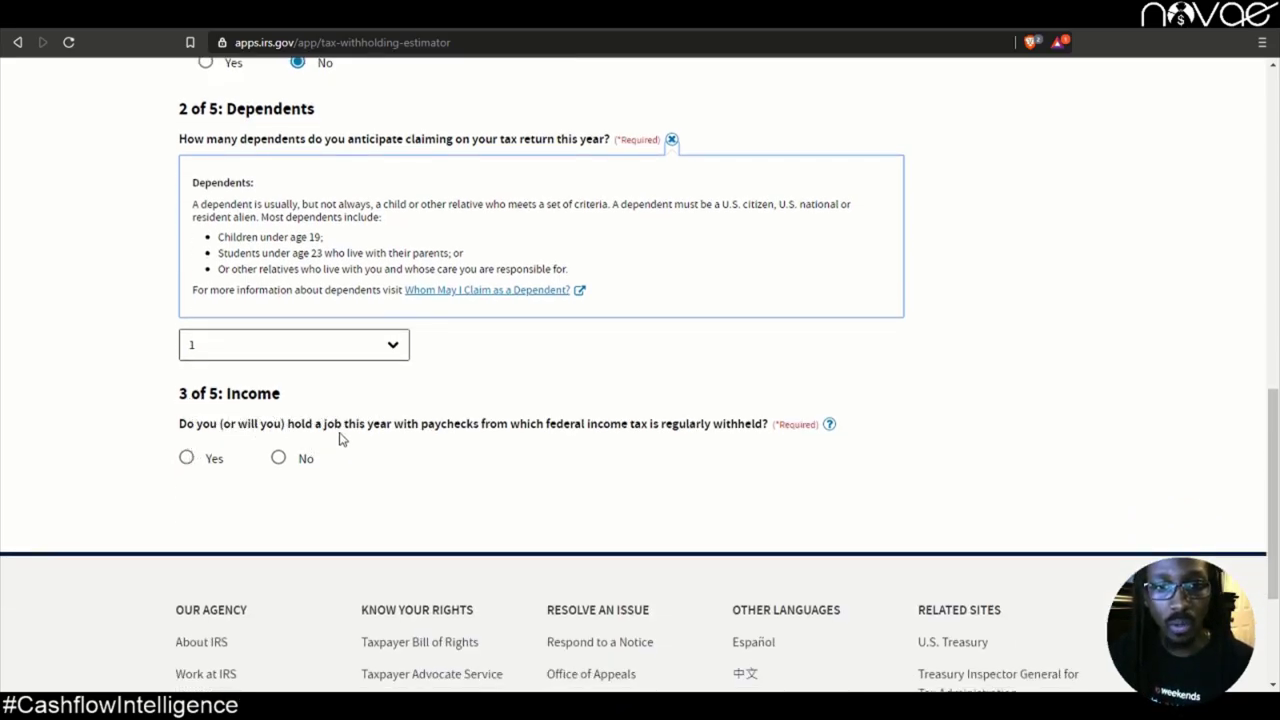
left_click(186, 457)
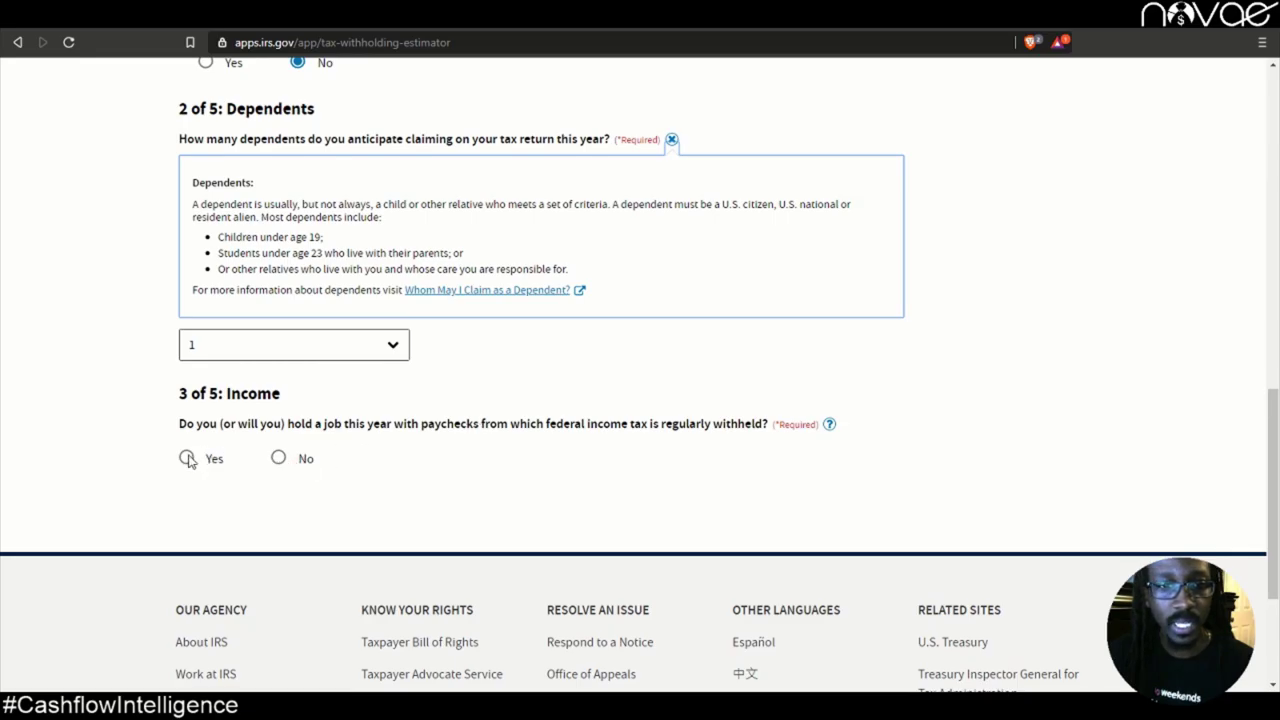
scroll(366, 451, "down", 2)
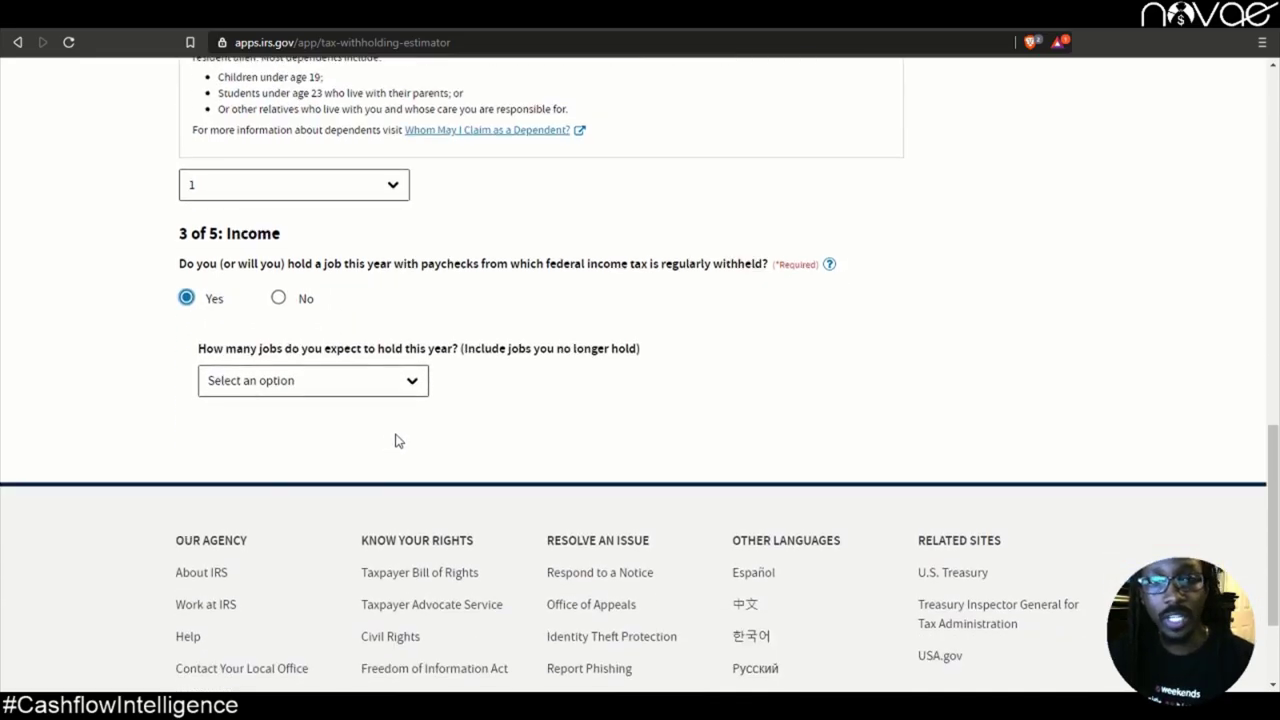
left_click(270, 390)
left_click(262, 422)
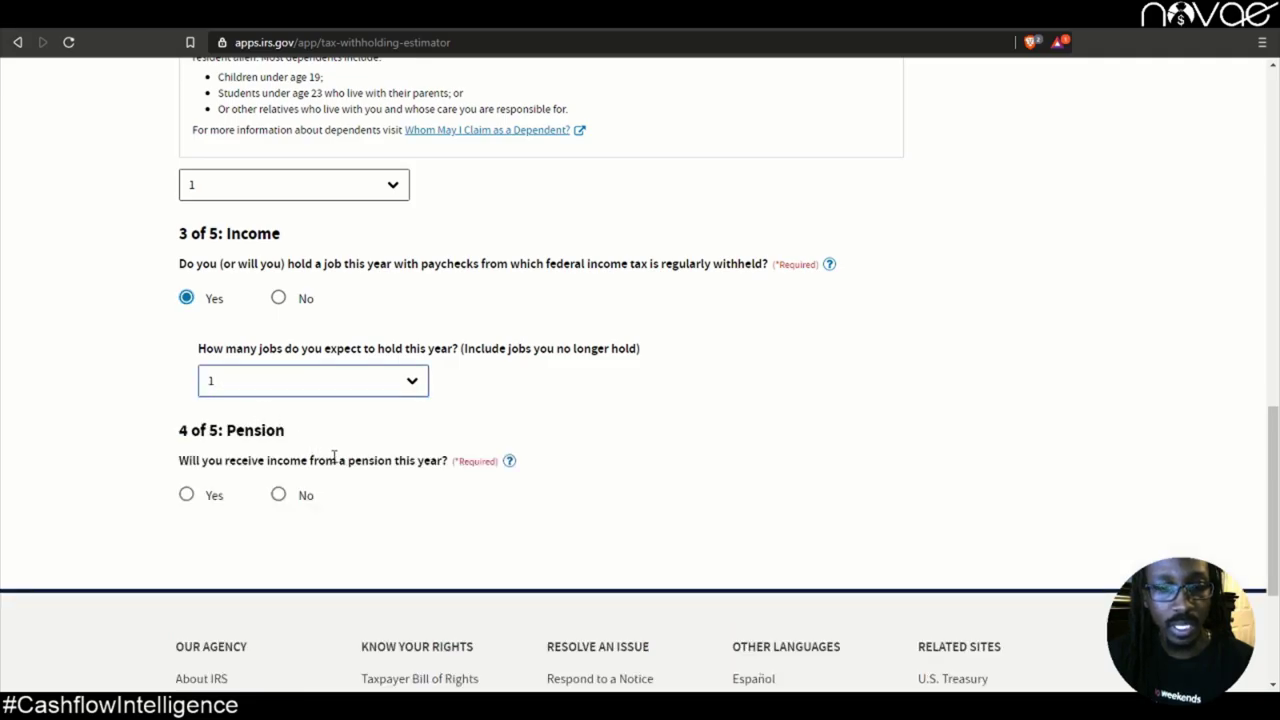
Step: Answer No to pension income, mark net income from self-employment as applicable, and continue to Income & Withholding
scroll(333, 456, "down", 1)
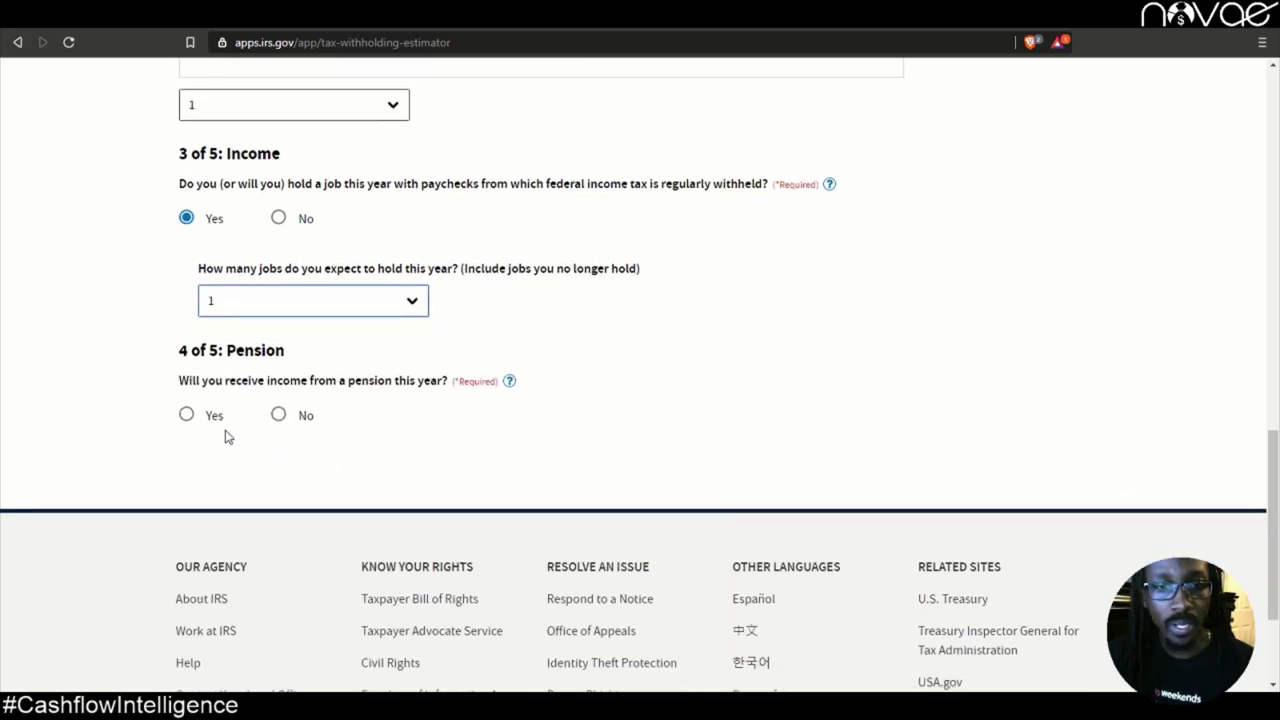
left_click(279, 419)
scroll(326, 445, "down", 3)
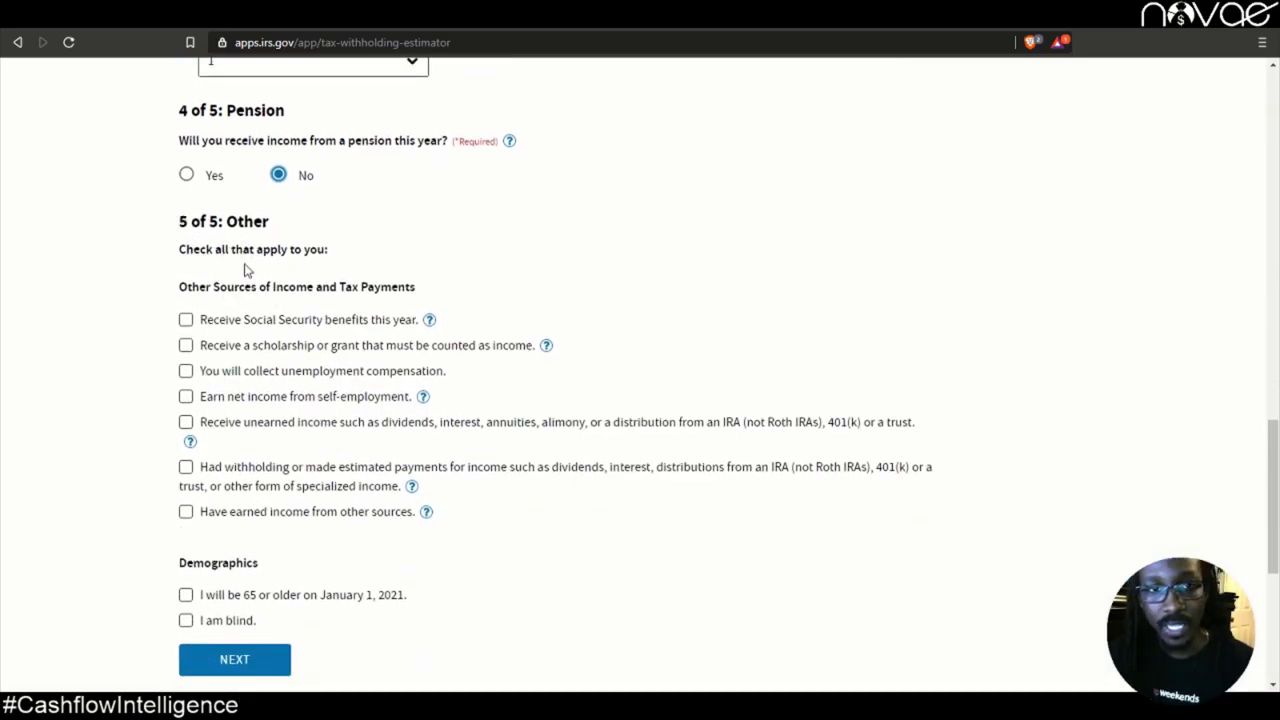
left_click(186, 398)
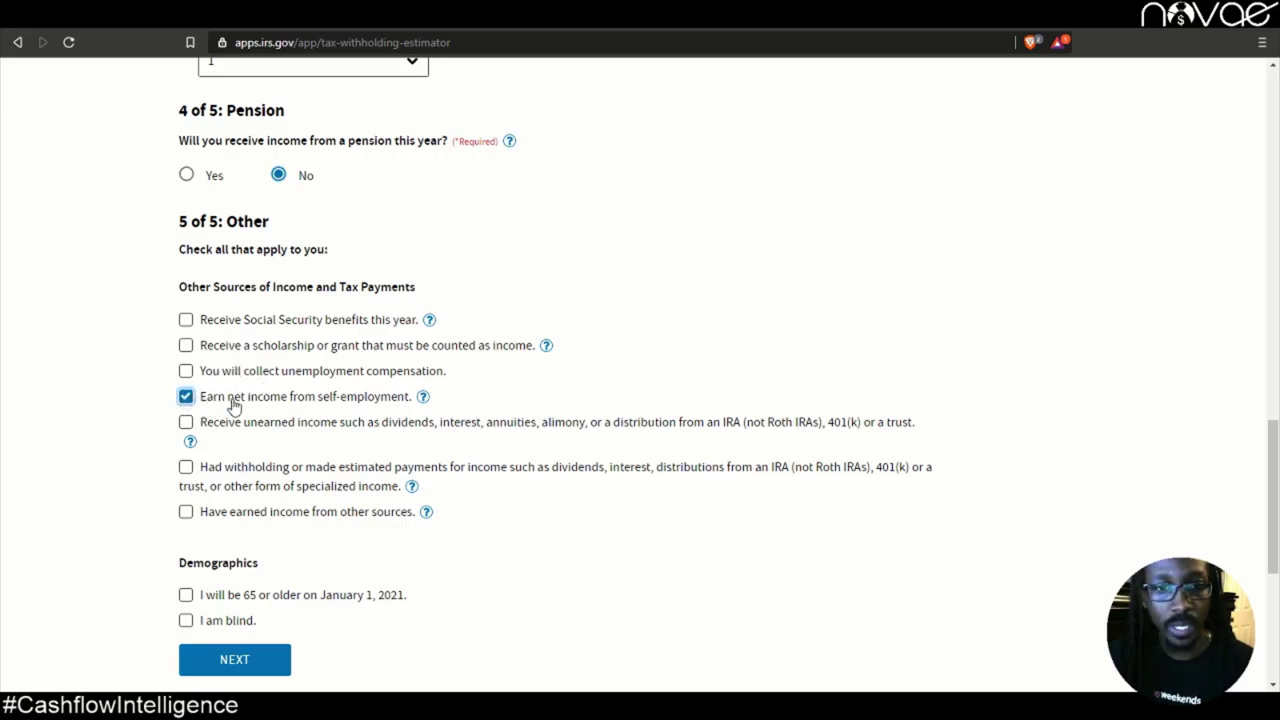
scroll(440, 410, "down", 3)
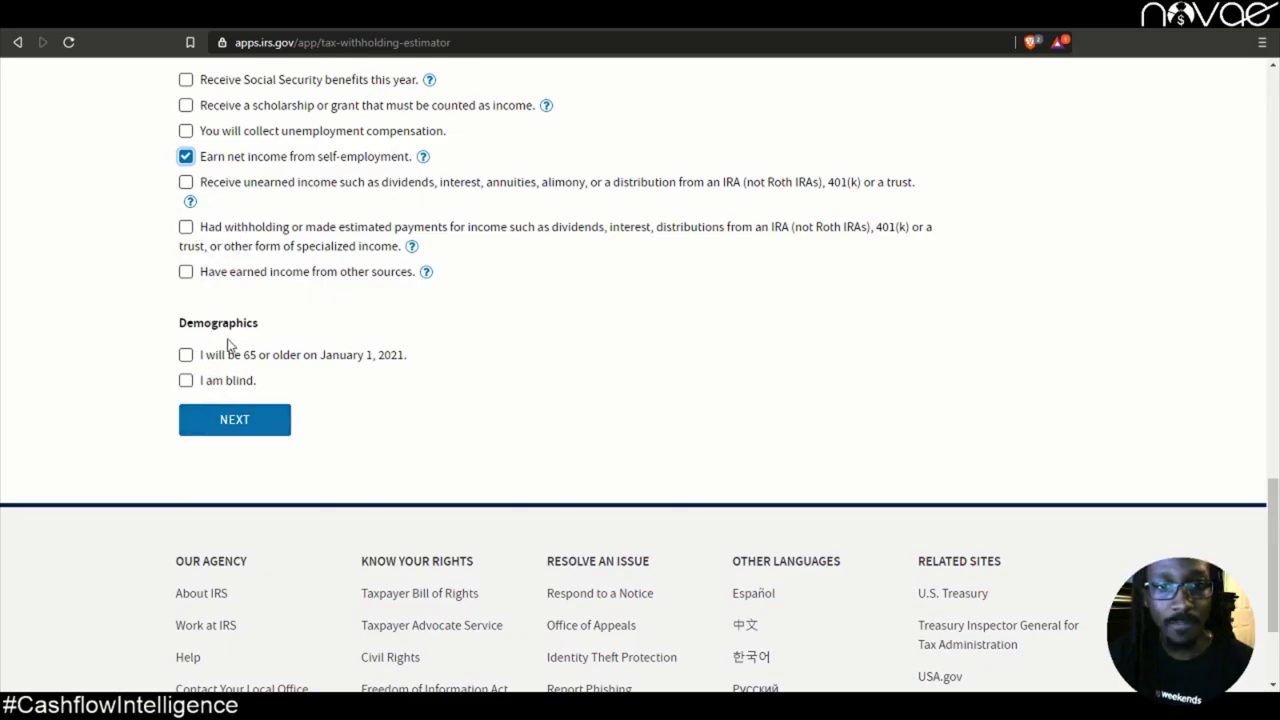
left_click(245, 427)
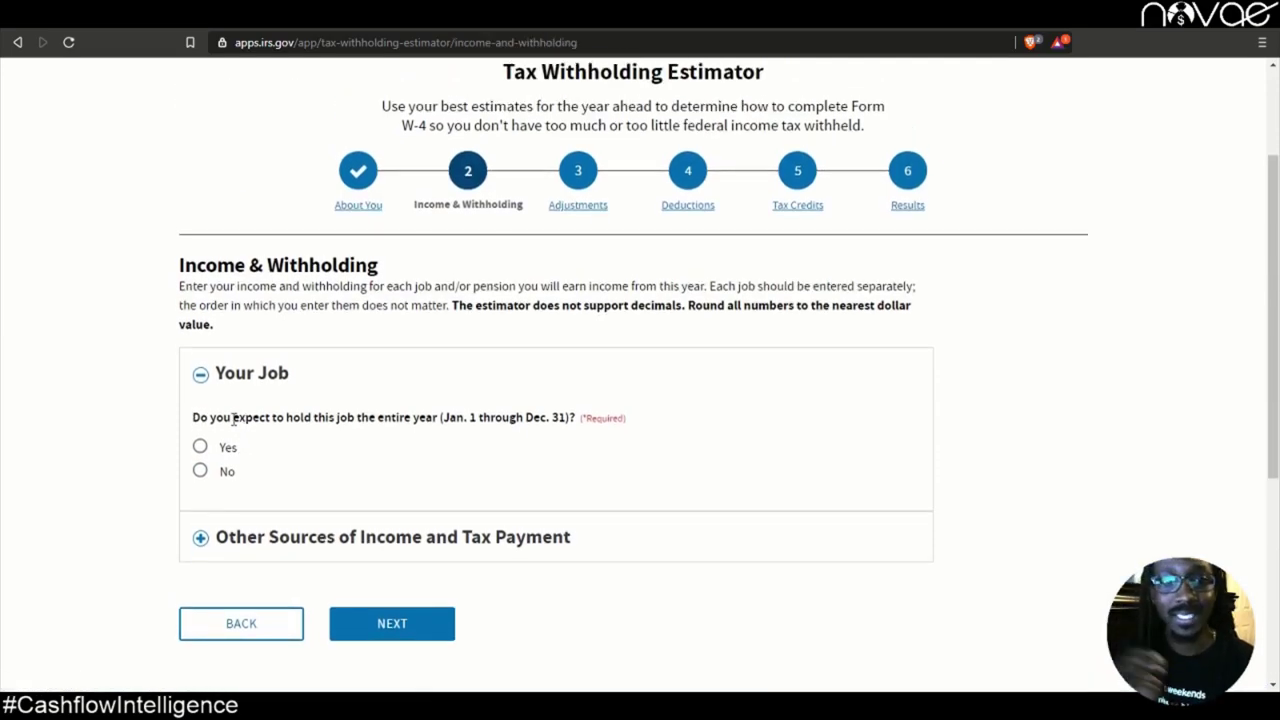
Step: State that the job is held the entire year and set the pay frequency to Every two weeks
scroll(347, 459, "down", 1)
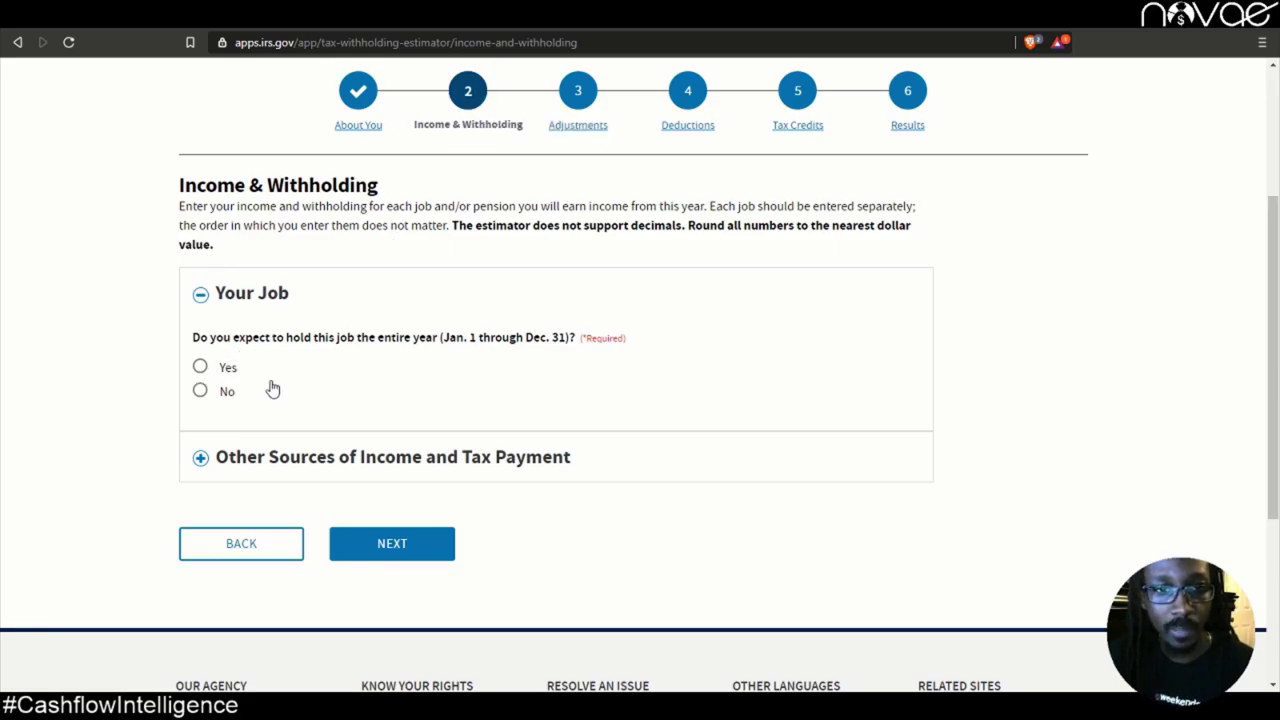
left_click(207, 369)
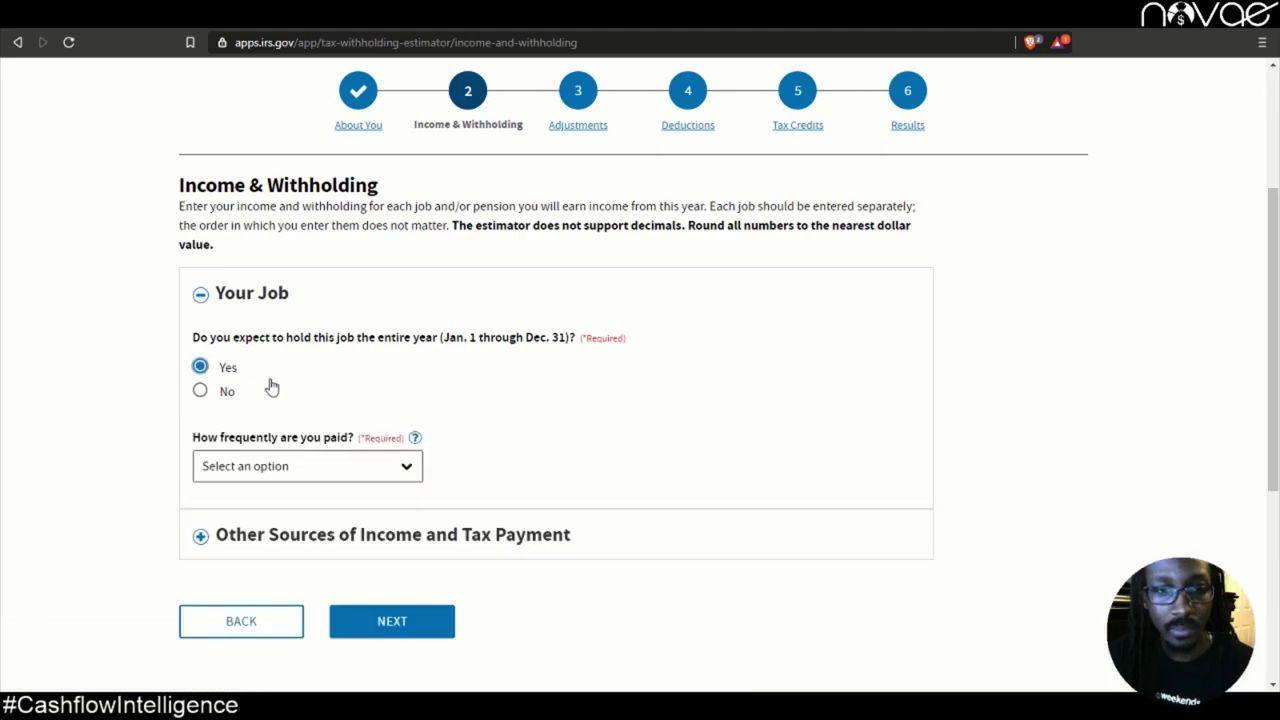
scroll(300, 390, "down", 1)
left_click(288, 385)
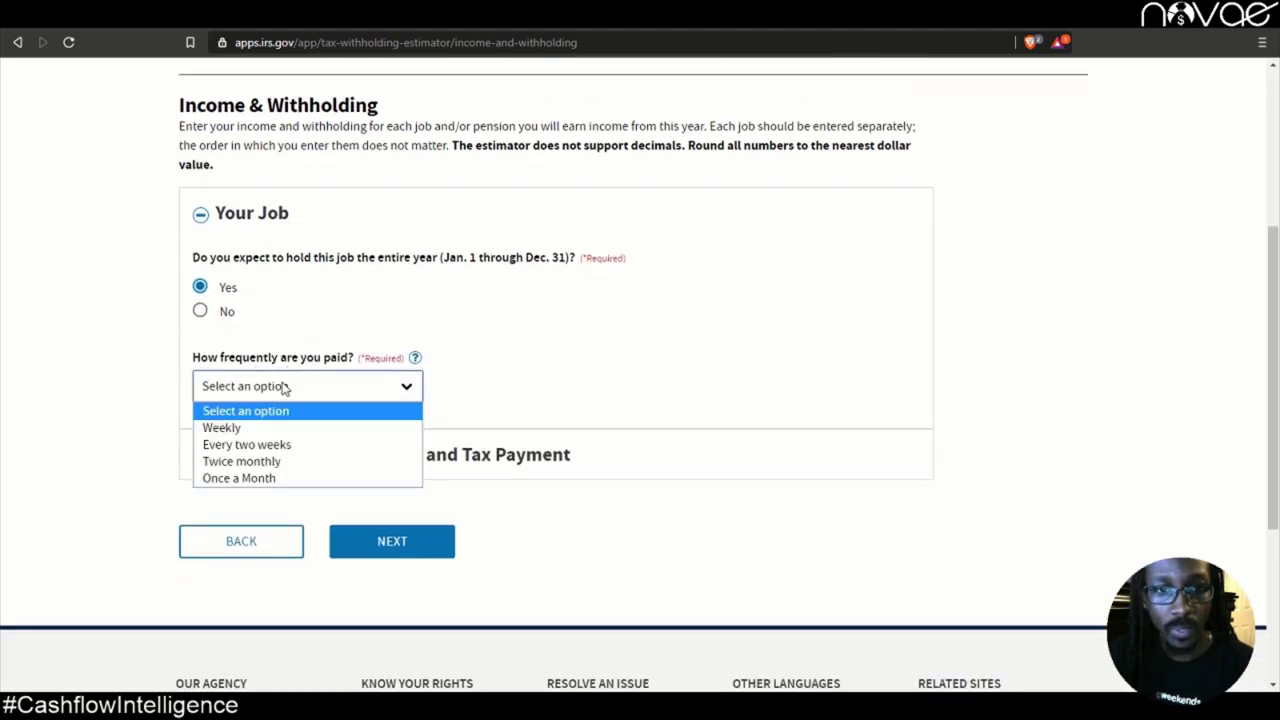
left_click(328, 444)
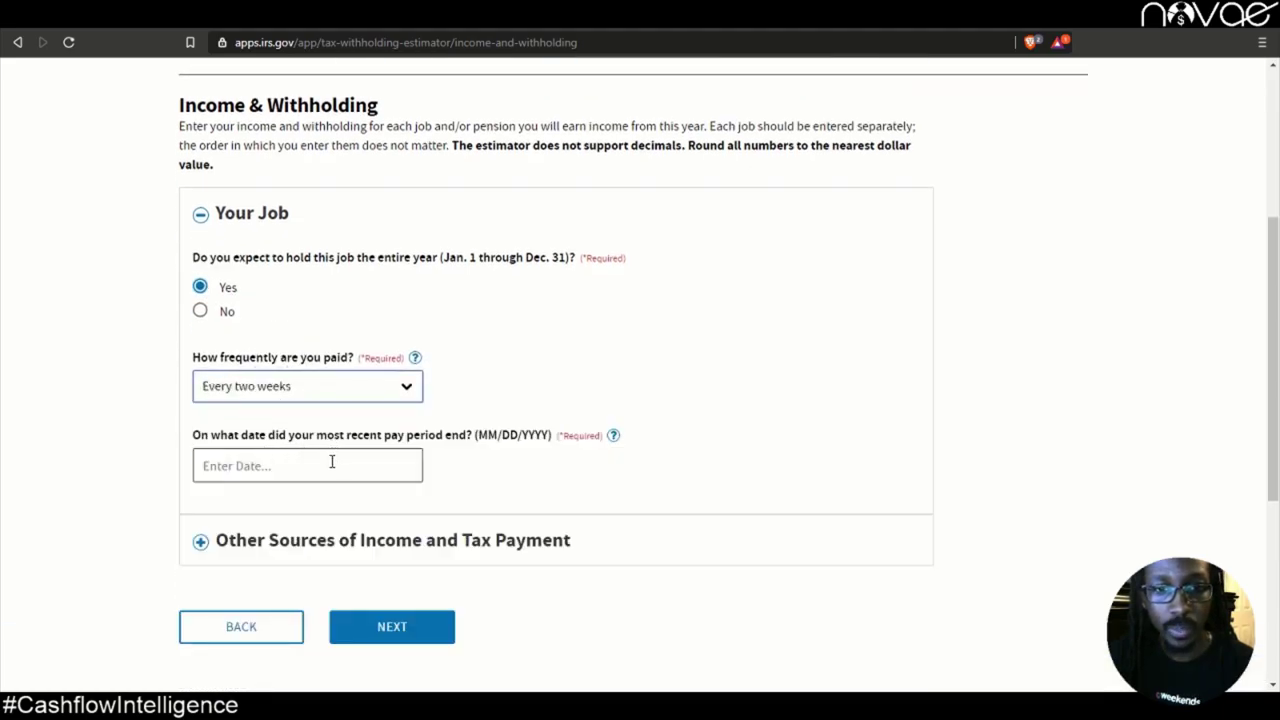
Step: Set the end date of the most recent pay period to 01/17/2020
left_click(326, 467)
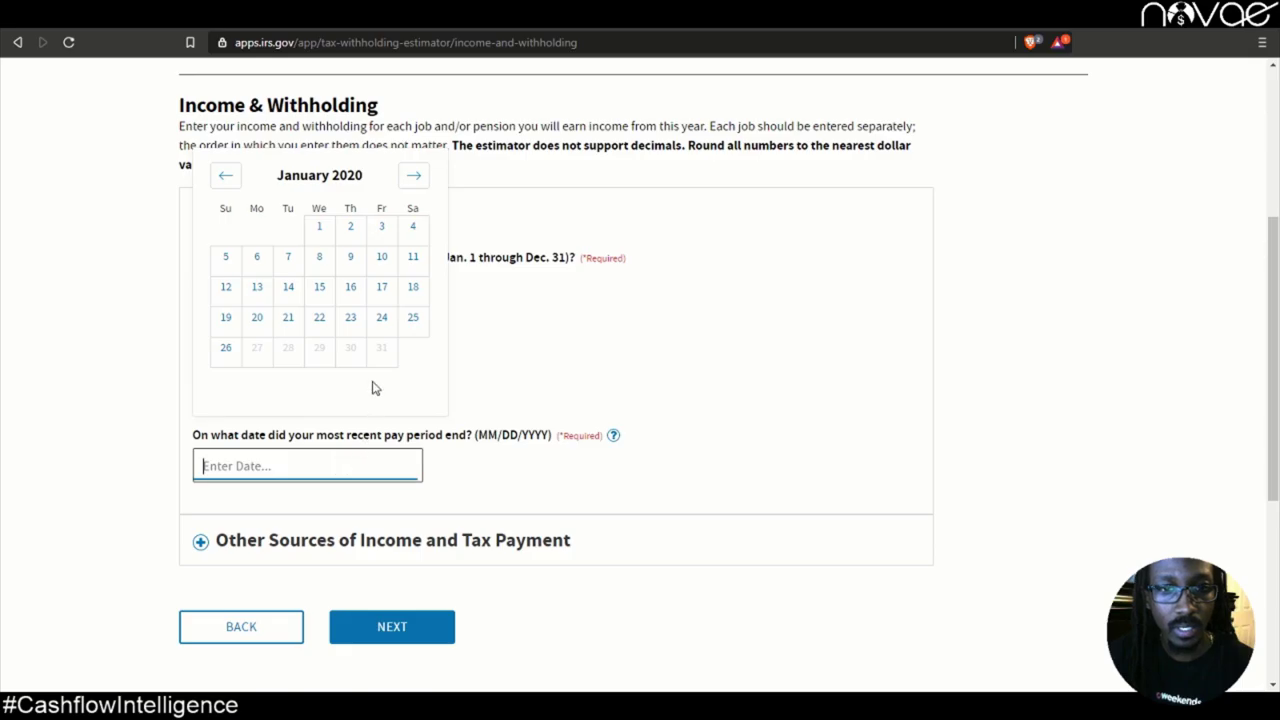
left_click(382, 258)
scroll(374, 443, "down", 2)
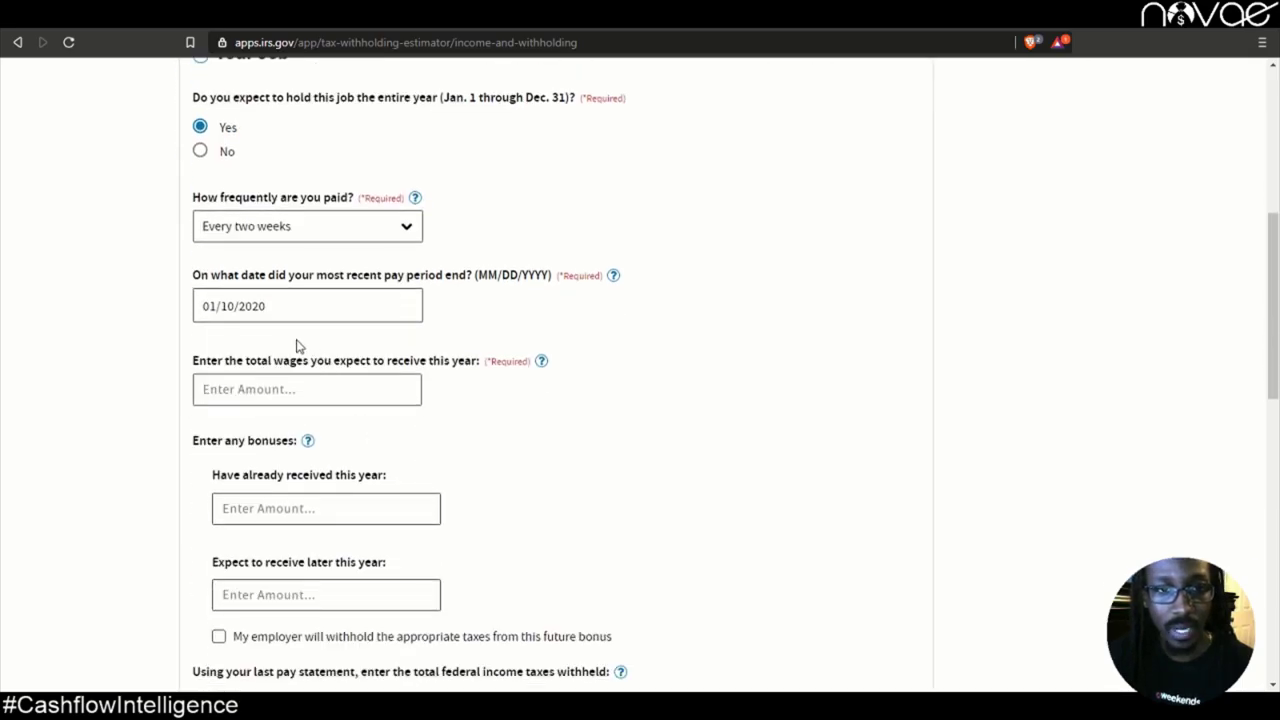
left_click(344, 308)
left_click(382, 128)
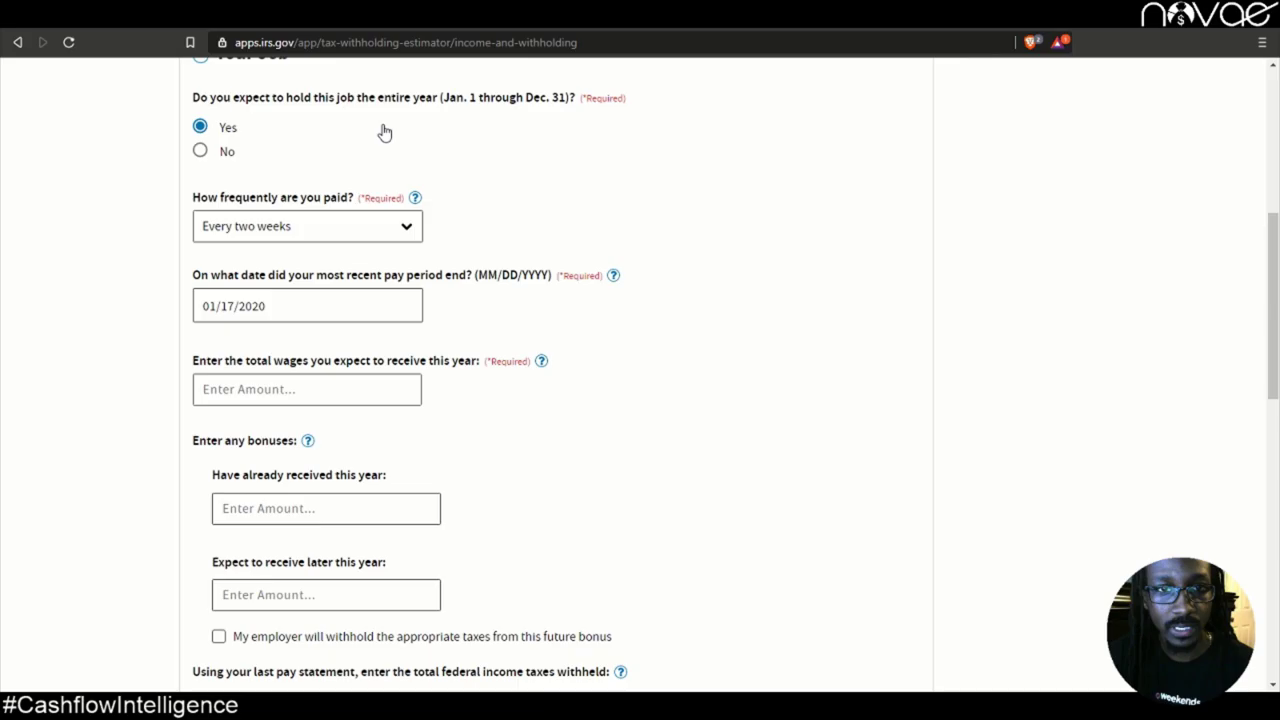
Step: Enter $50,000 as the total wages expected this year and leave the bonuses already received blank
left_click(305, 392)
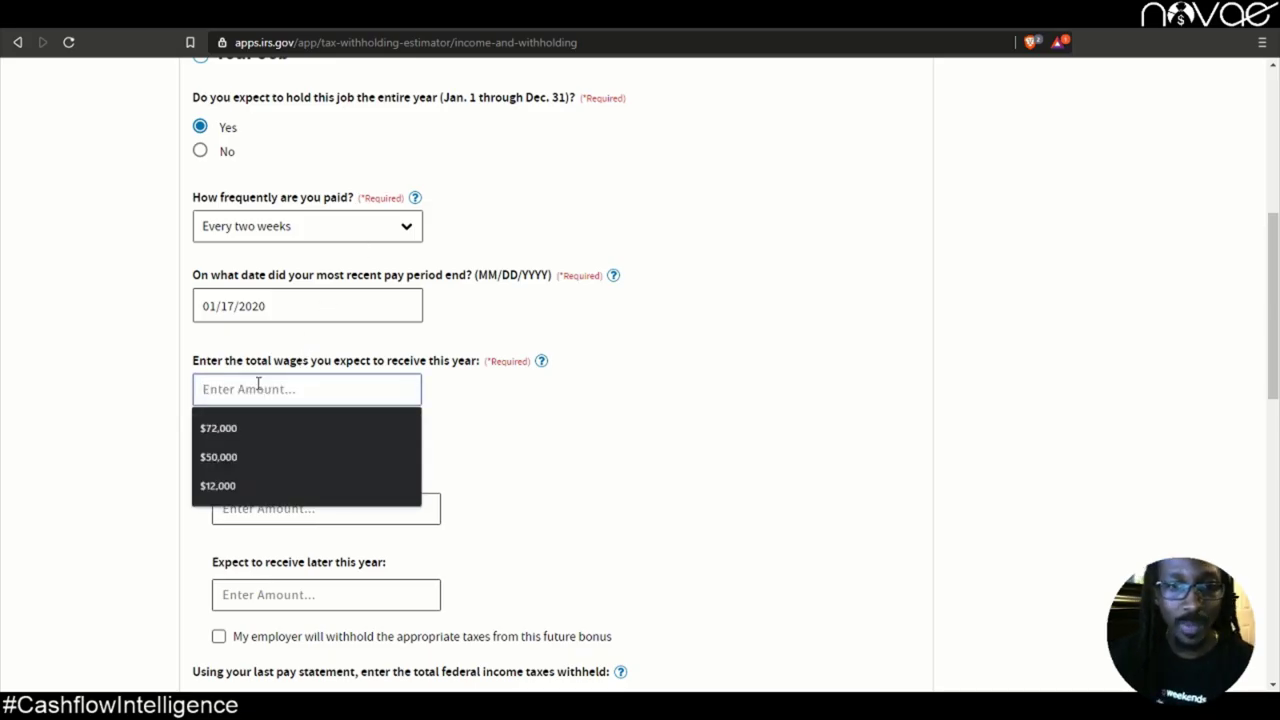
left_click(253, 452)
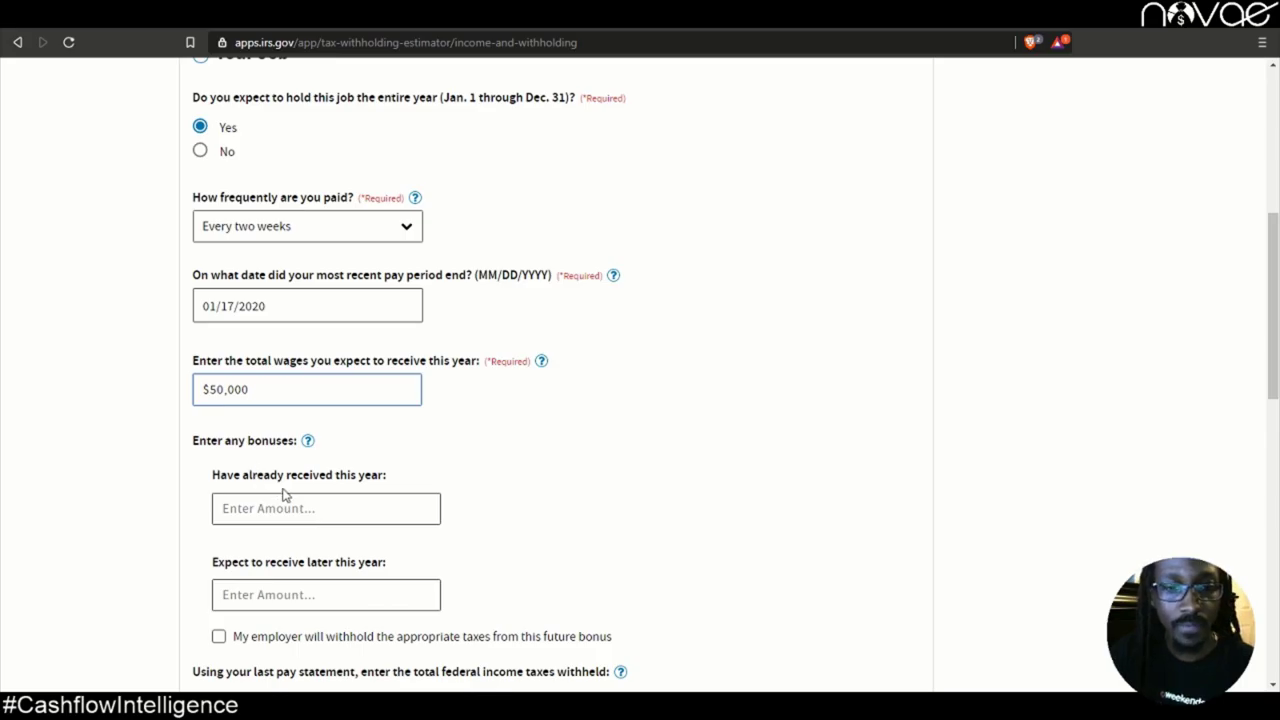
scroll(285, 460, "down", 1)
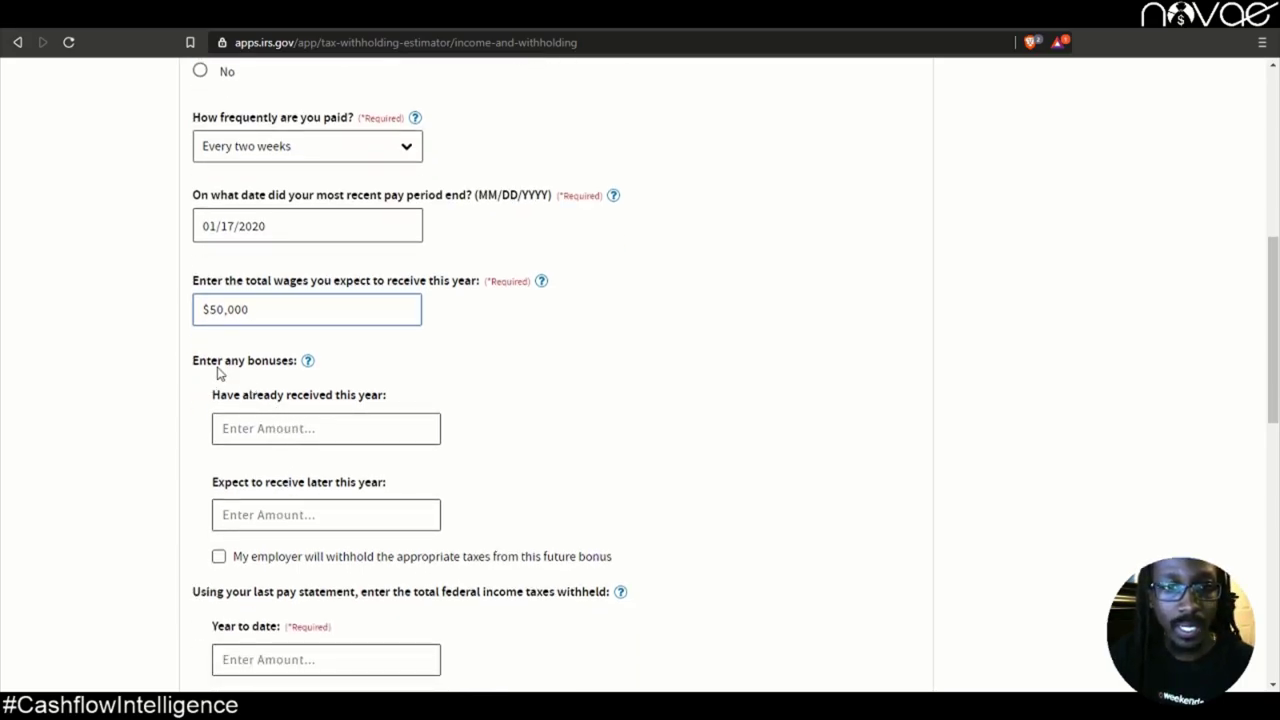
left_click(293, 432)
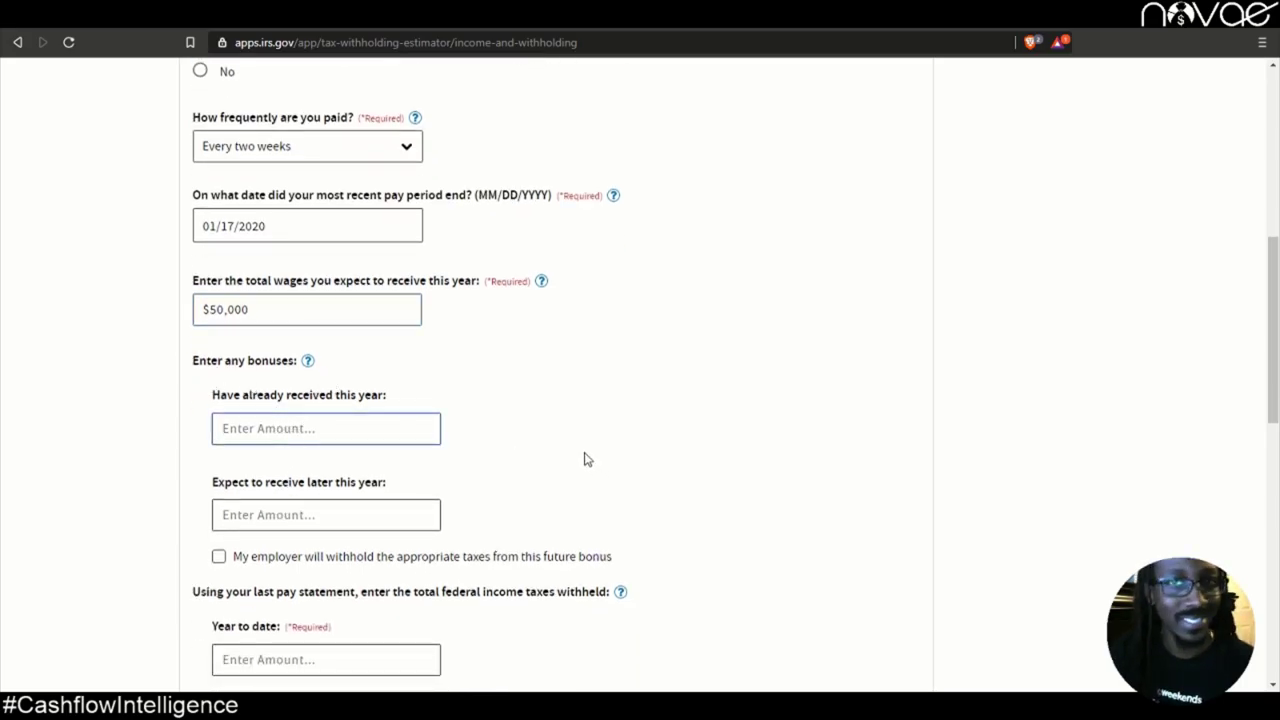
left_click(705, 463)
Step: Enter the federal income taxes withheld as $400 year to date and $200 from the last check
scroll(705, 463, "down", 2)
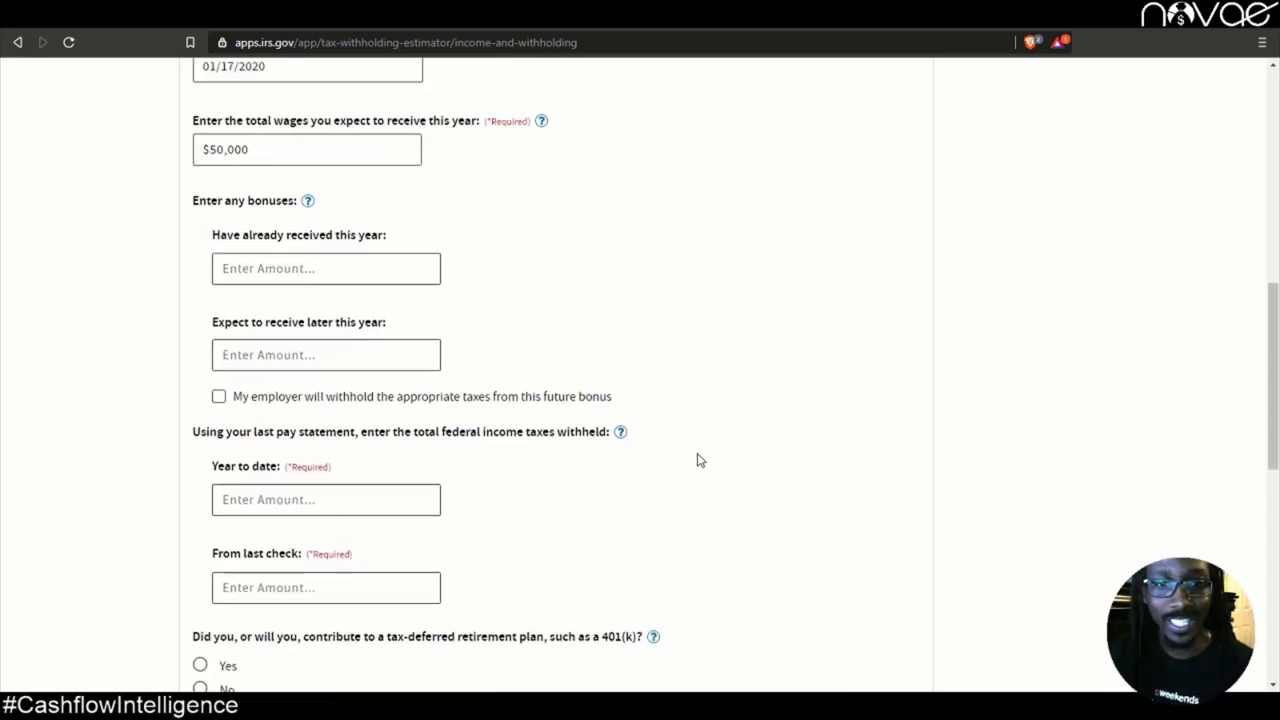
scroll(310, 440, "down", 1)
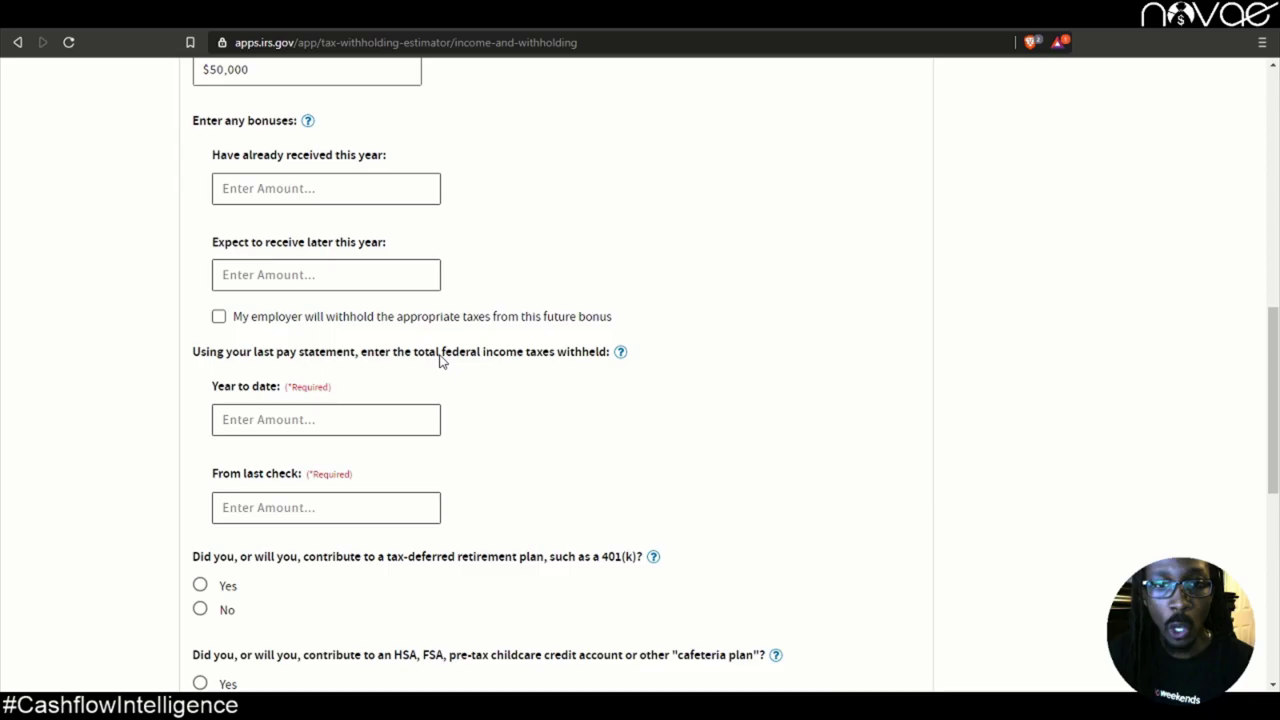
left_click(292, 425)
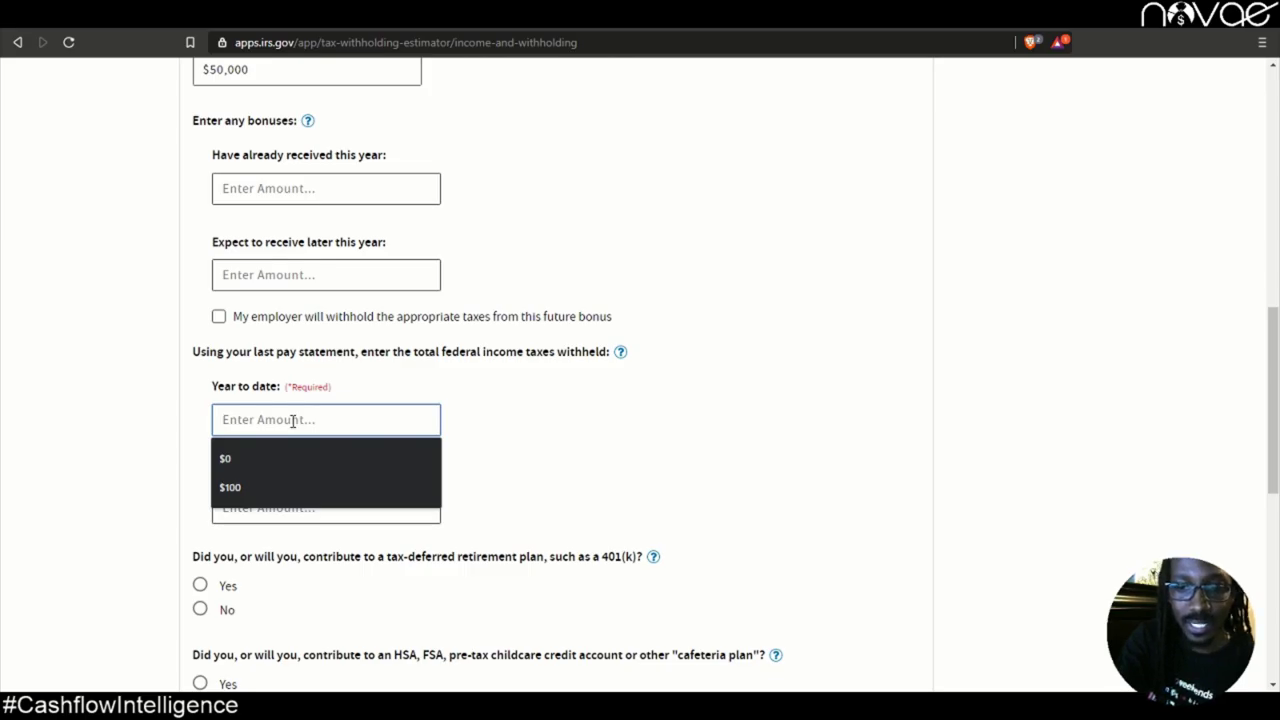
type("400")
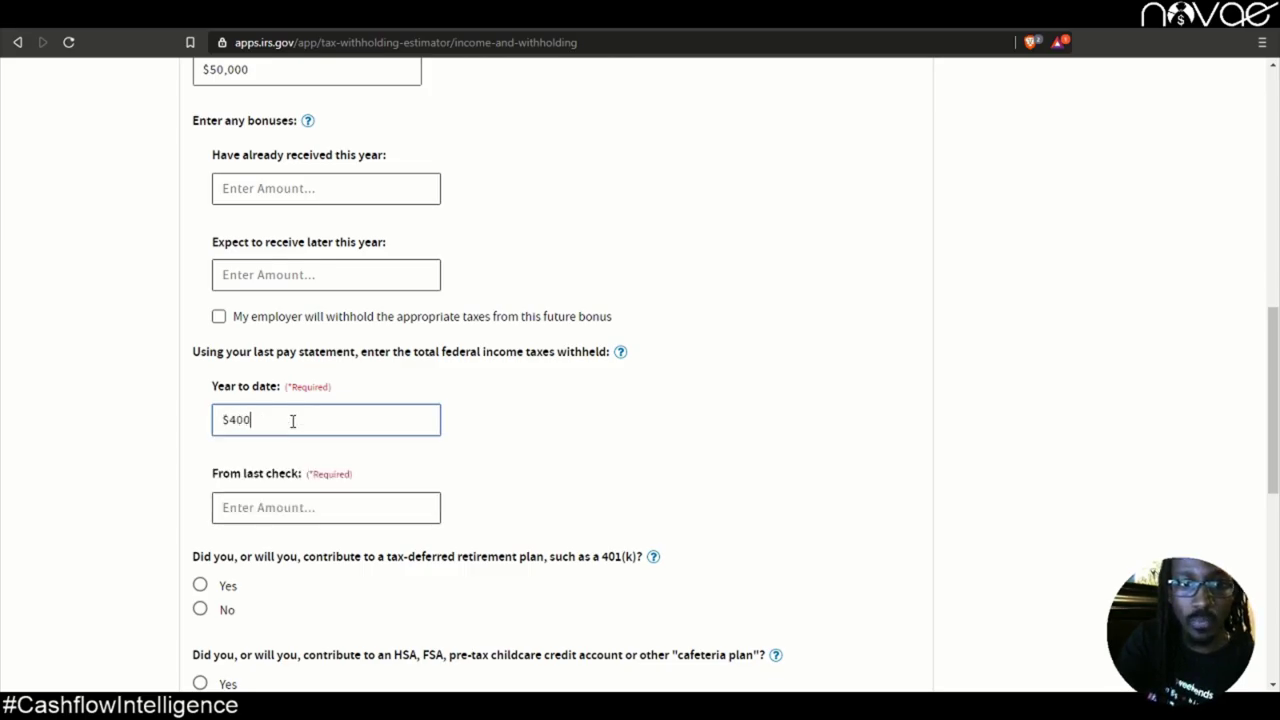
left_click(321, 510)
type("200")
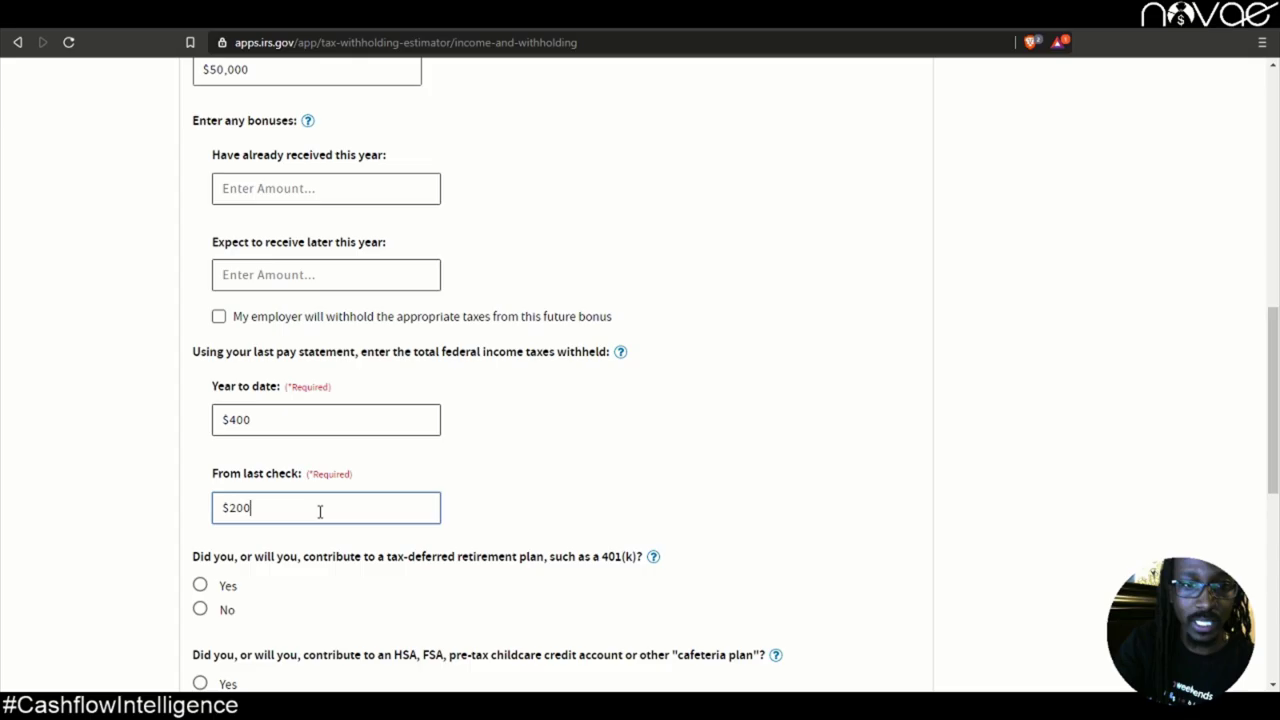
left_click(706, 460)
Step: Answer No to contributing to a tax-deferred retirement plan such as a 401(k)
scroll(706, 460, "down", 2)
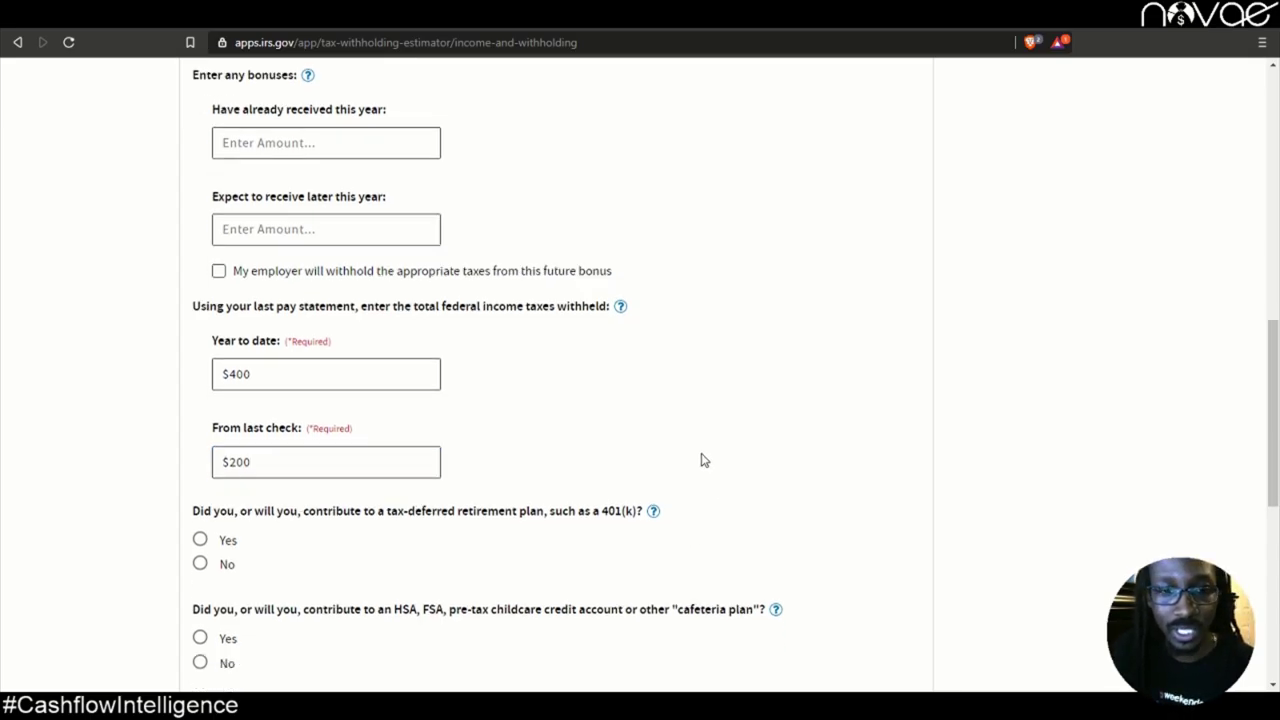
scroll(687, 465, "down", 1)
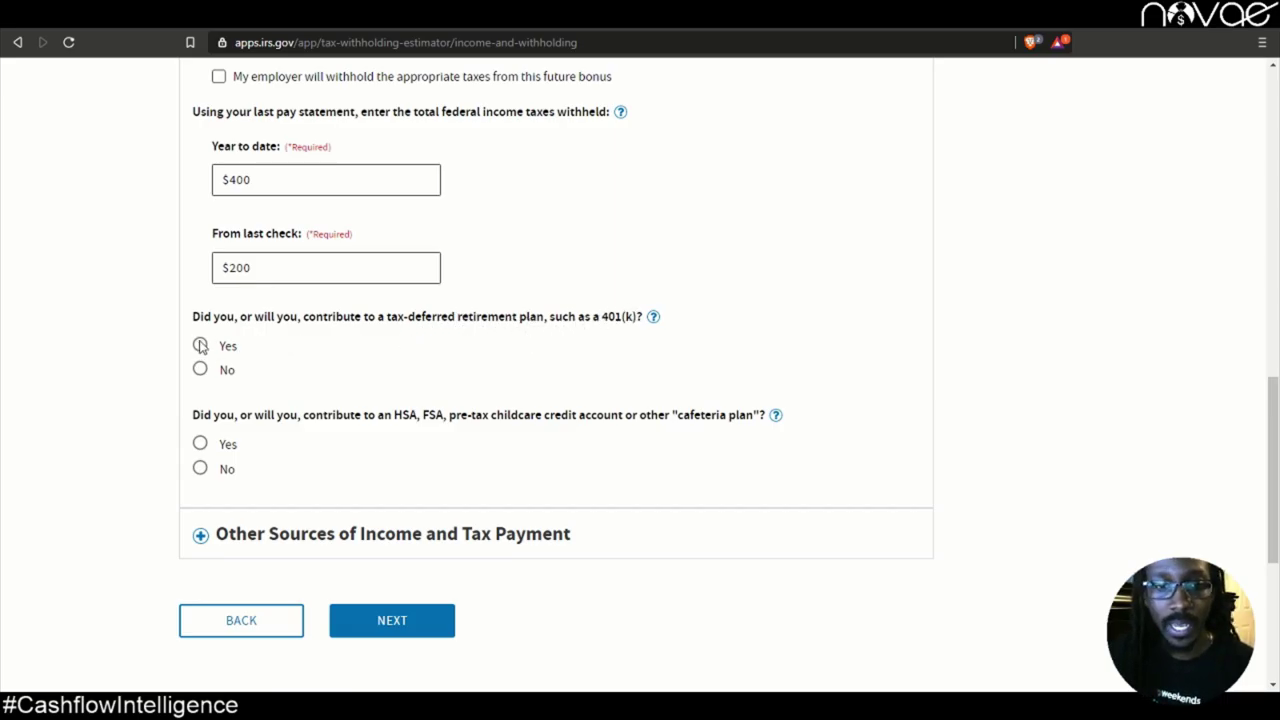
left_click(200, 370)
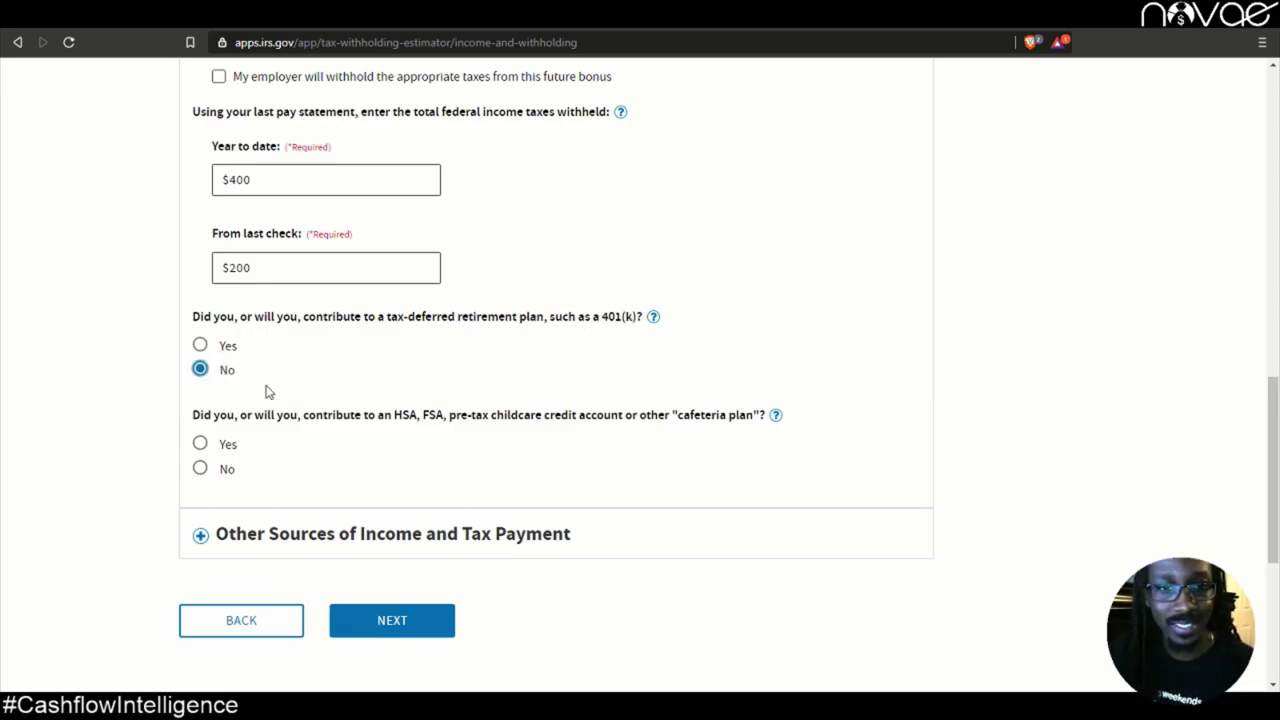
Step: Show the help on types of cafeteria plans and answer No to contributing to an HSA, FSA or similar plan
scroll(270, 415, "down", 1)
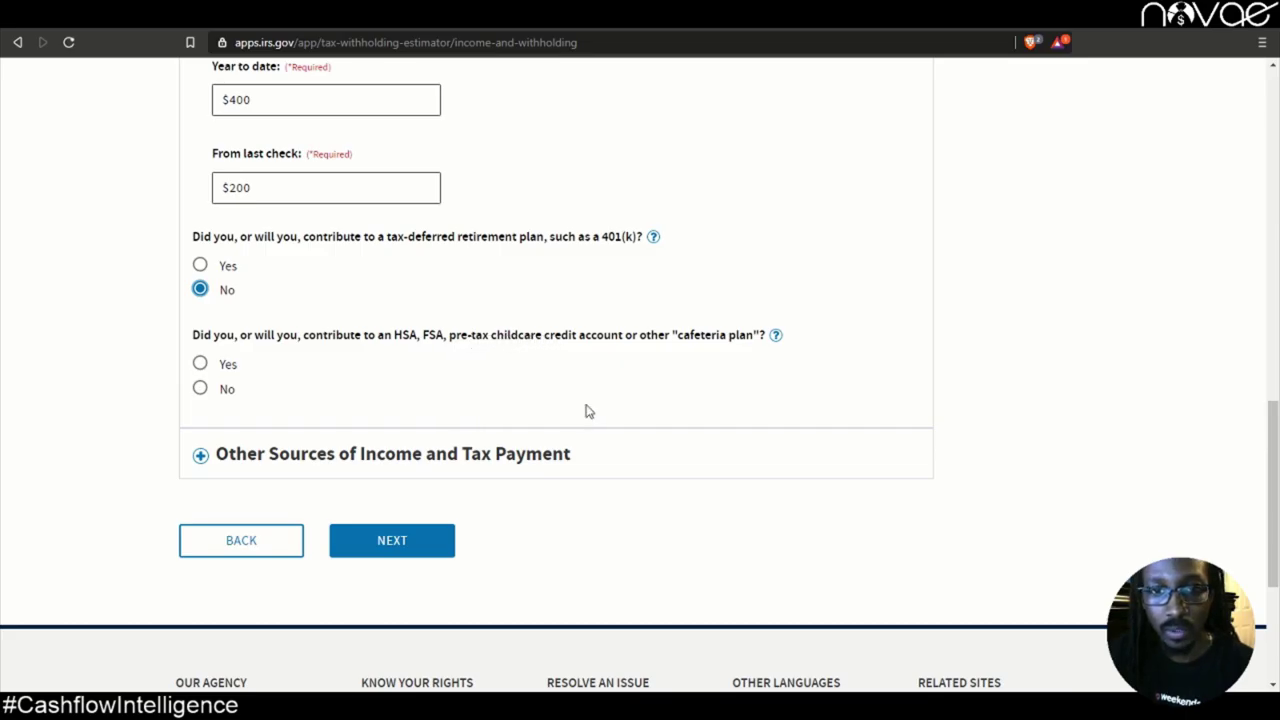
left_click(775, 336)
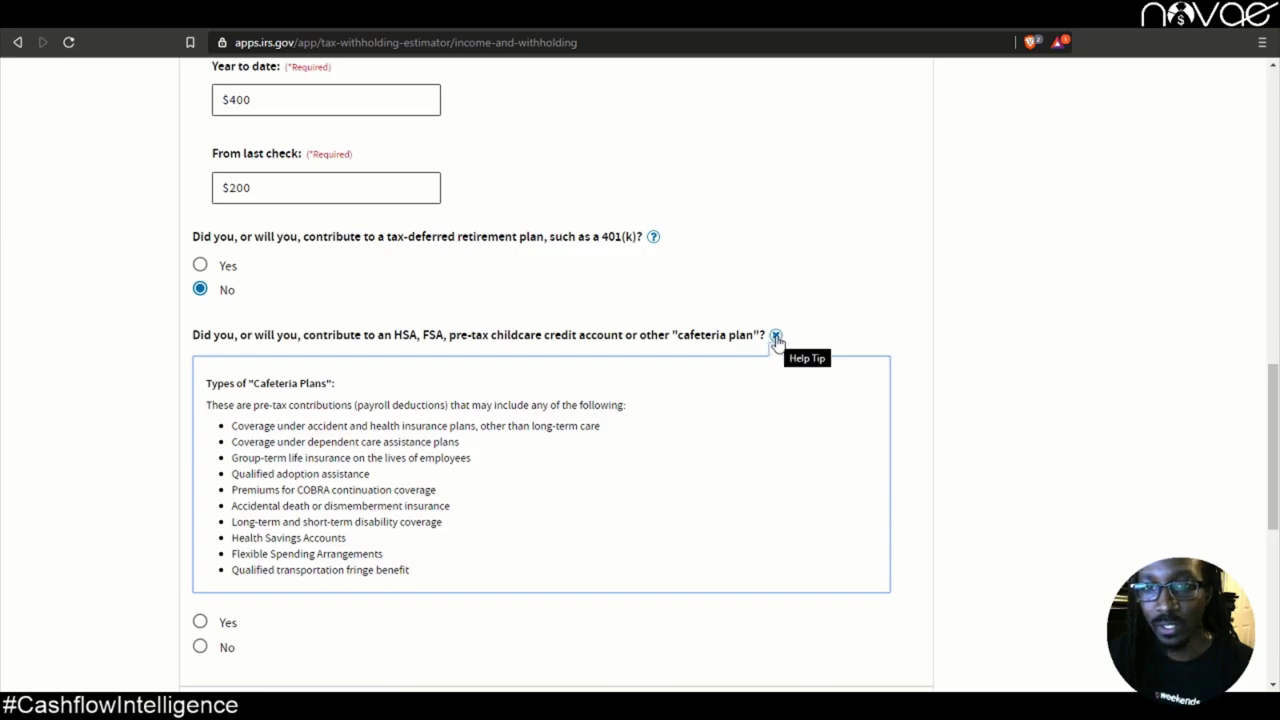
scroll(464, 341, "down", 1)
scroll(464, 341, "down", 2)
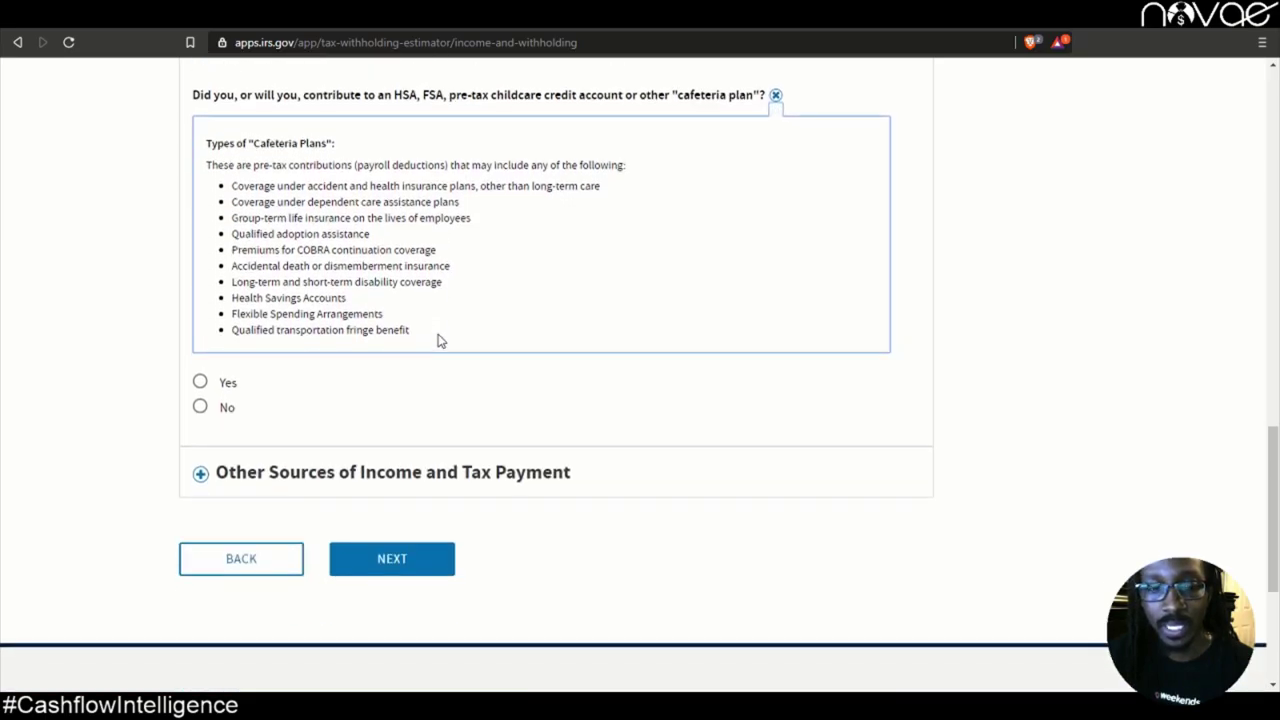
left_click(200, 406)
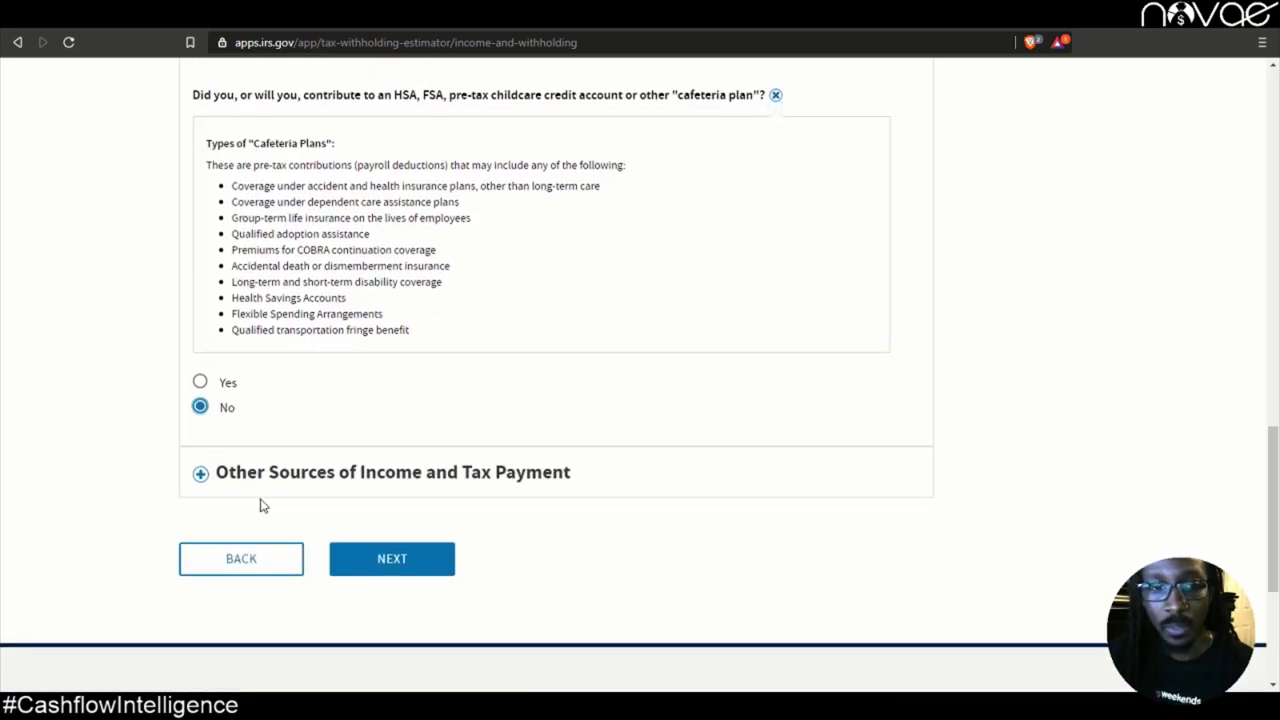
Step: Under Other Sources of Income, enter $600 net self-employment income with $0 estimated tax paid toward it, and continue to Adjustments
left_click(201, 474)
scroll(322, 480, "down", 1)
scroll(322, 480, "down", 2)
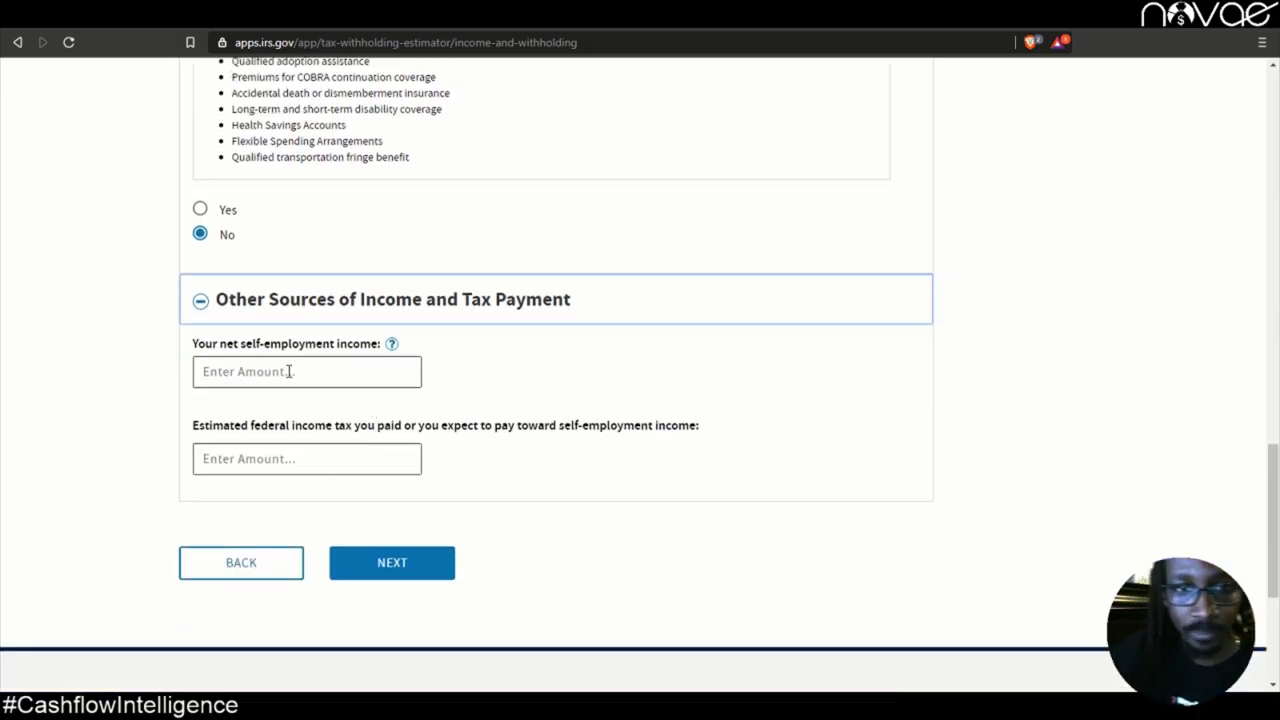
left_click(258, 375)
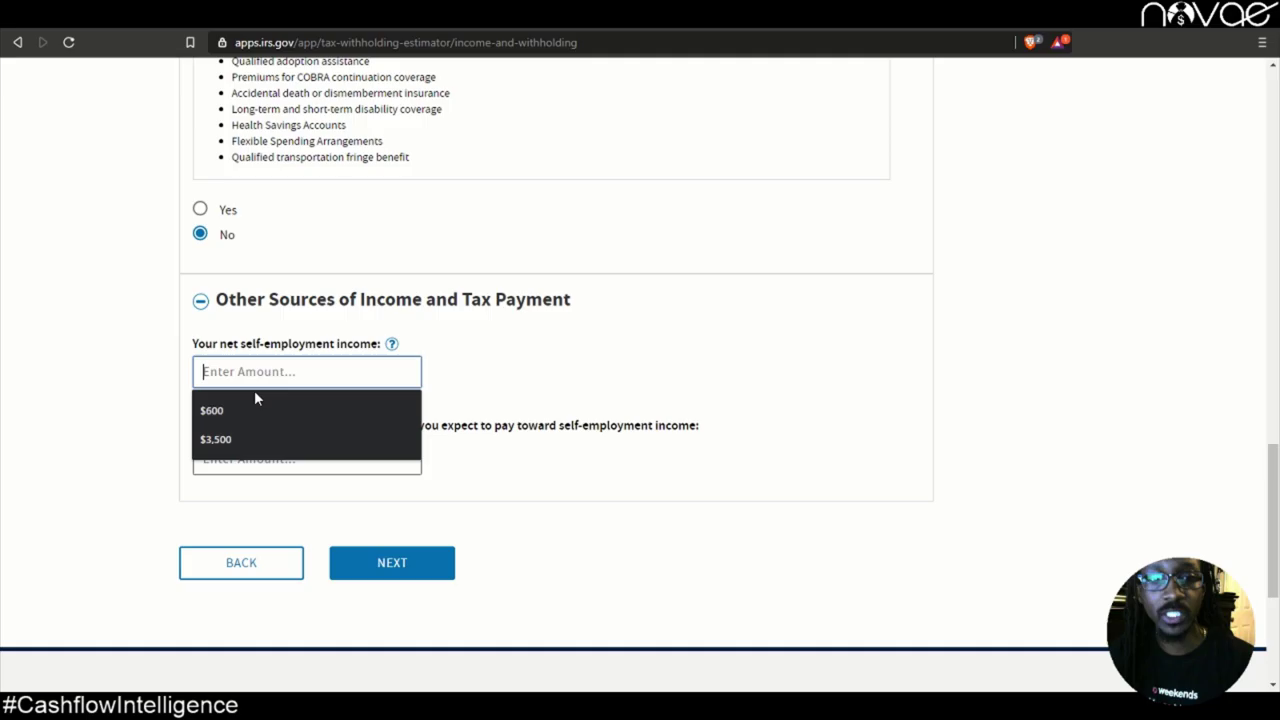
left_click(247, 405)
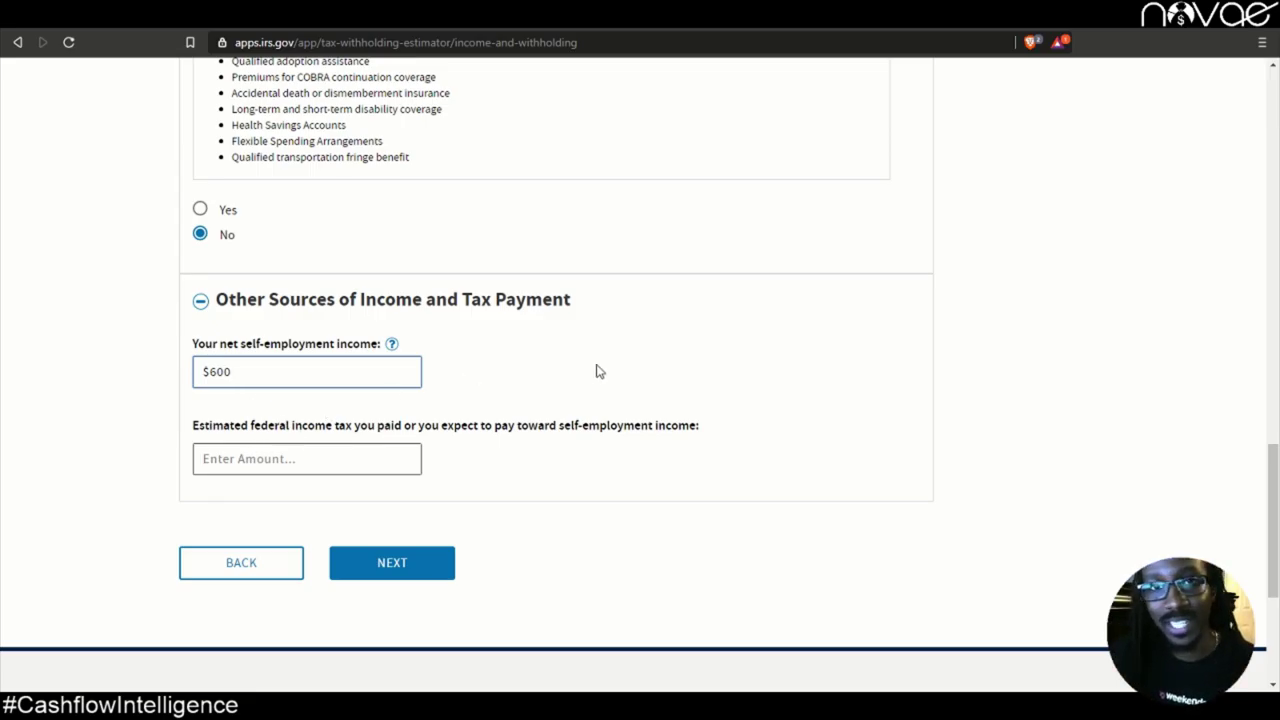
scroll(586, 374, "down", 2)
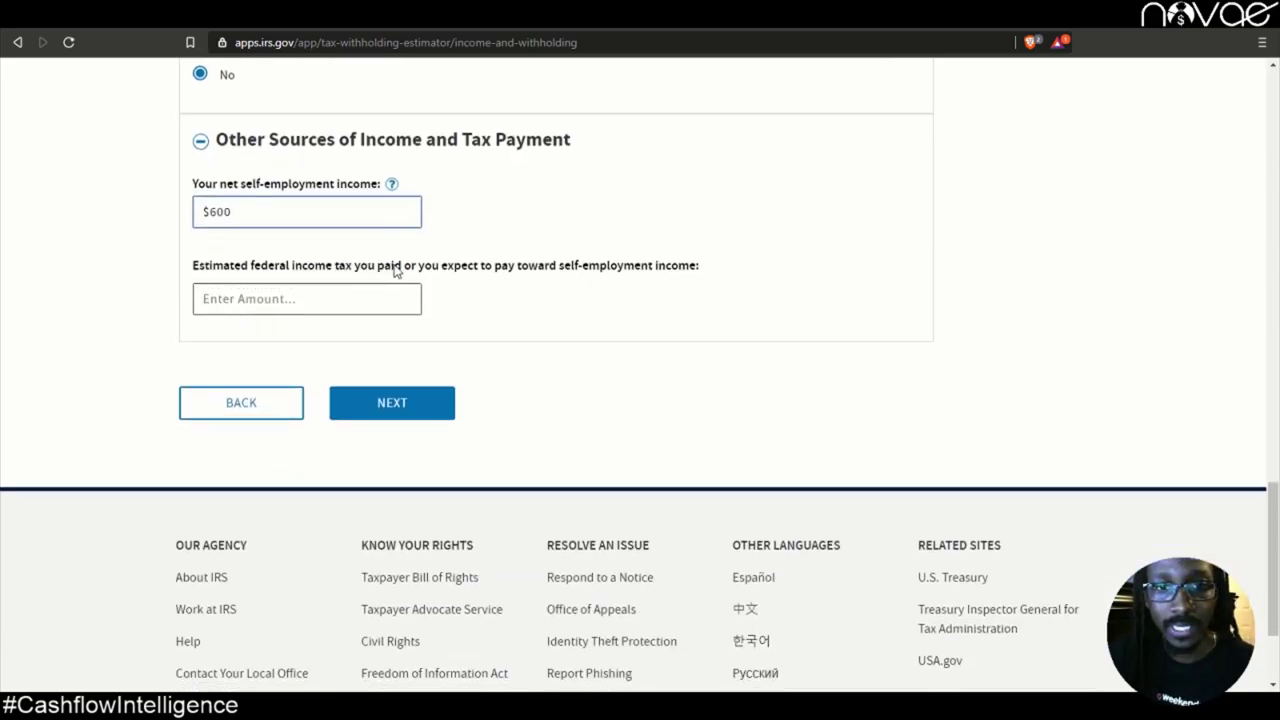
left_click(342, 293)
type("0")
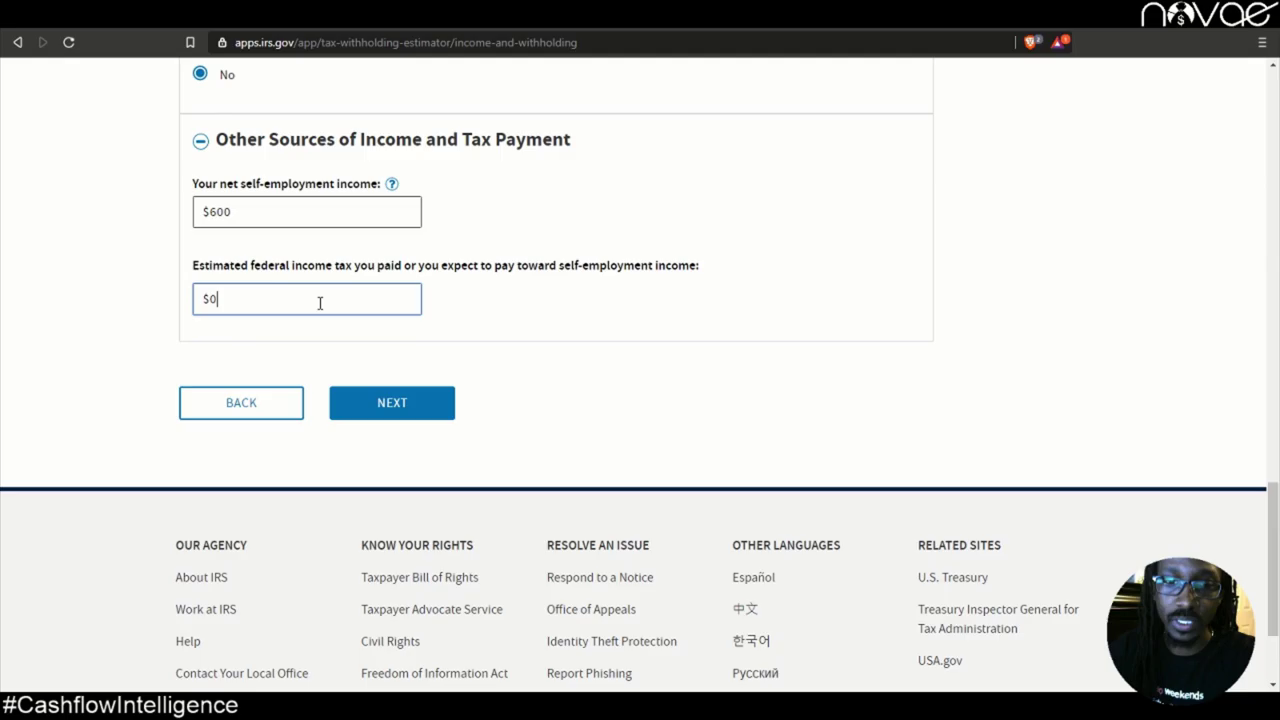
left_click(440, 405)
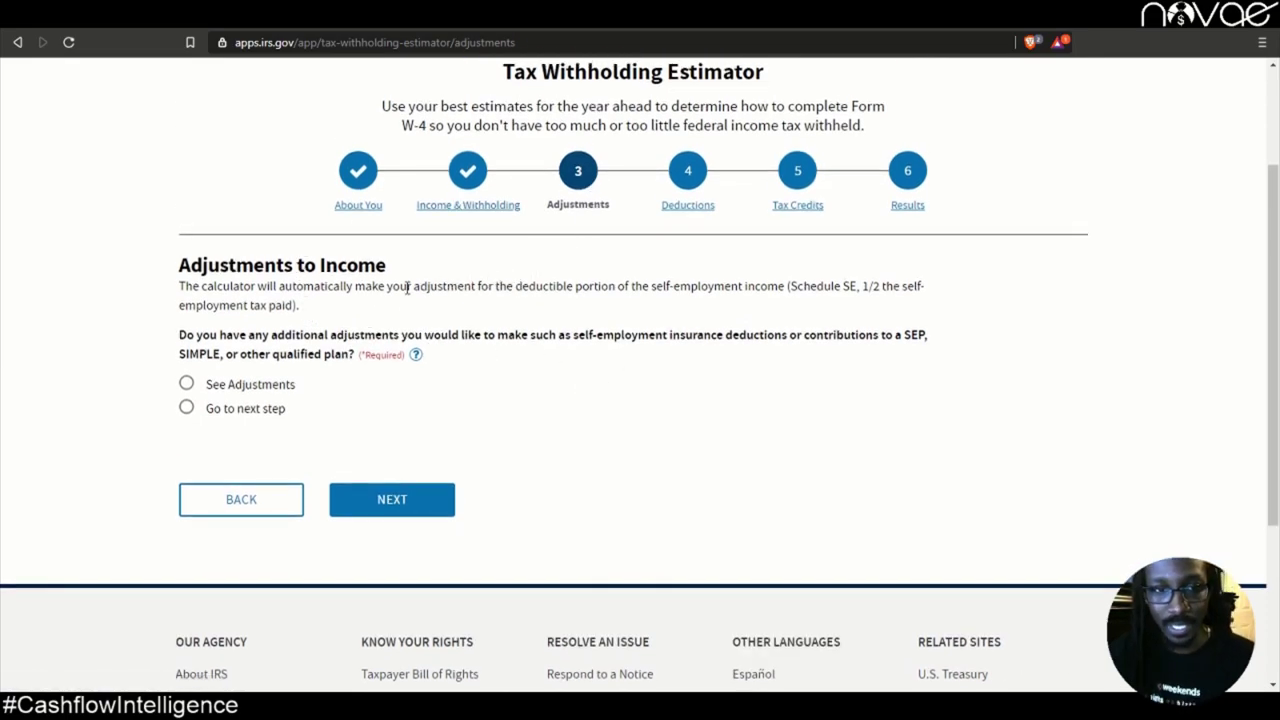
Step: Show the income adjustments, enter $10,000 for certain business credits for reservists, performing artists and fee-based officials, and continue to Deductions
left_click(187, 384)
scroll(230, 520, "down", 4)
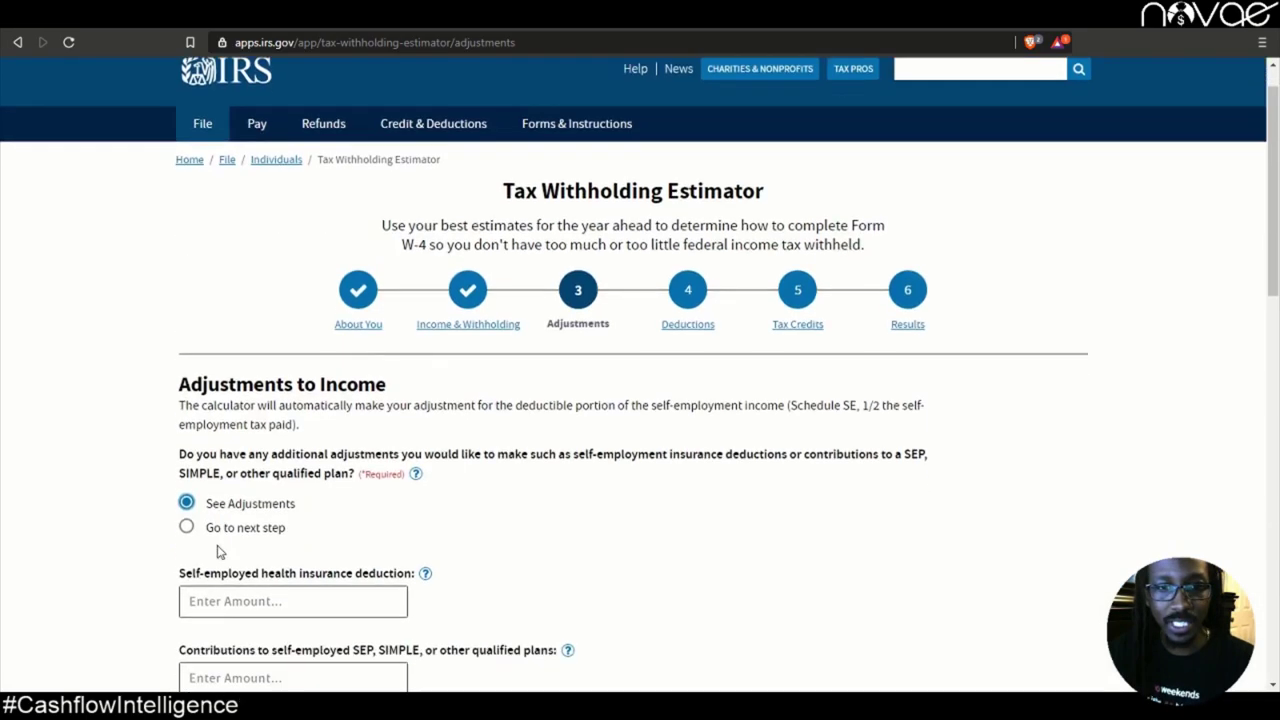
scroll(255, 474, "down", 6)
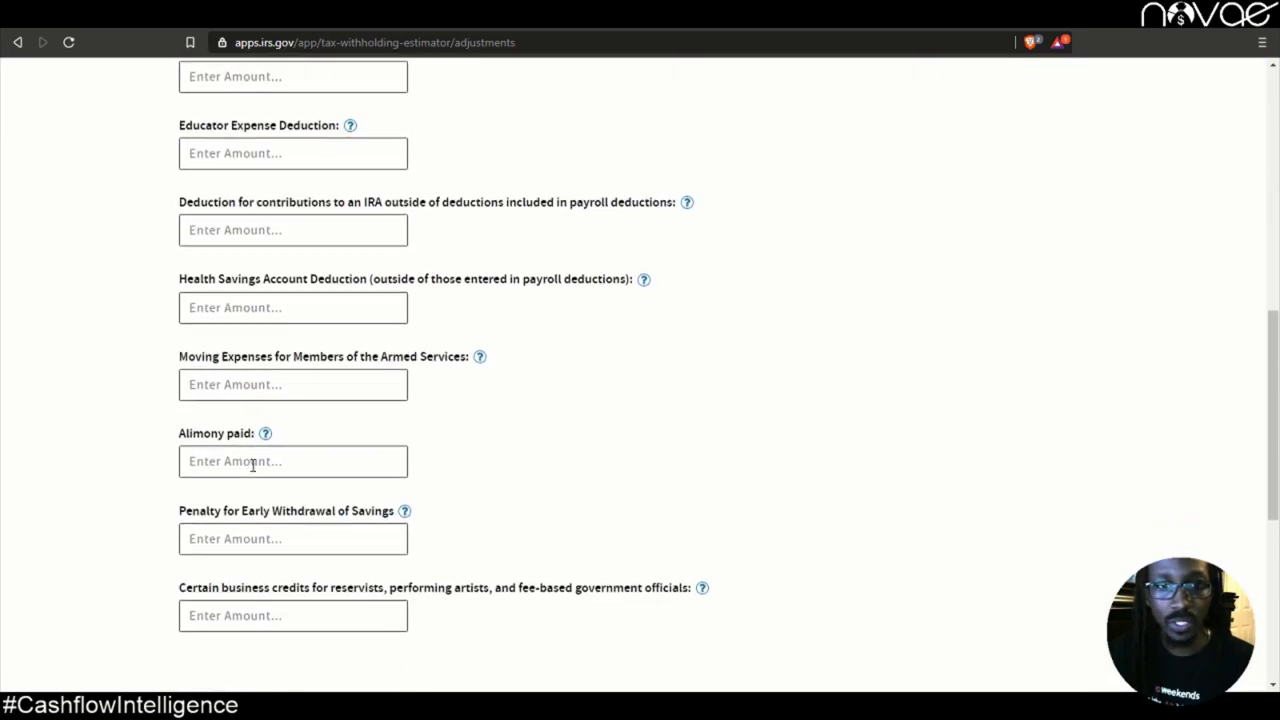
scroll(253, 466, "down", 1)
left_click_drag(181, 427, 335, 445)
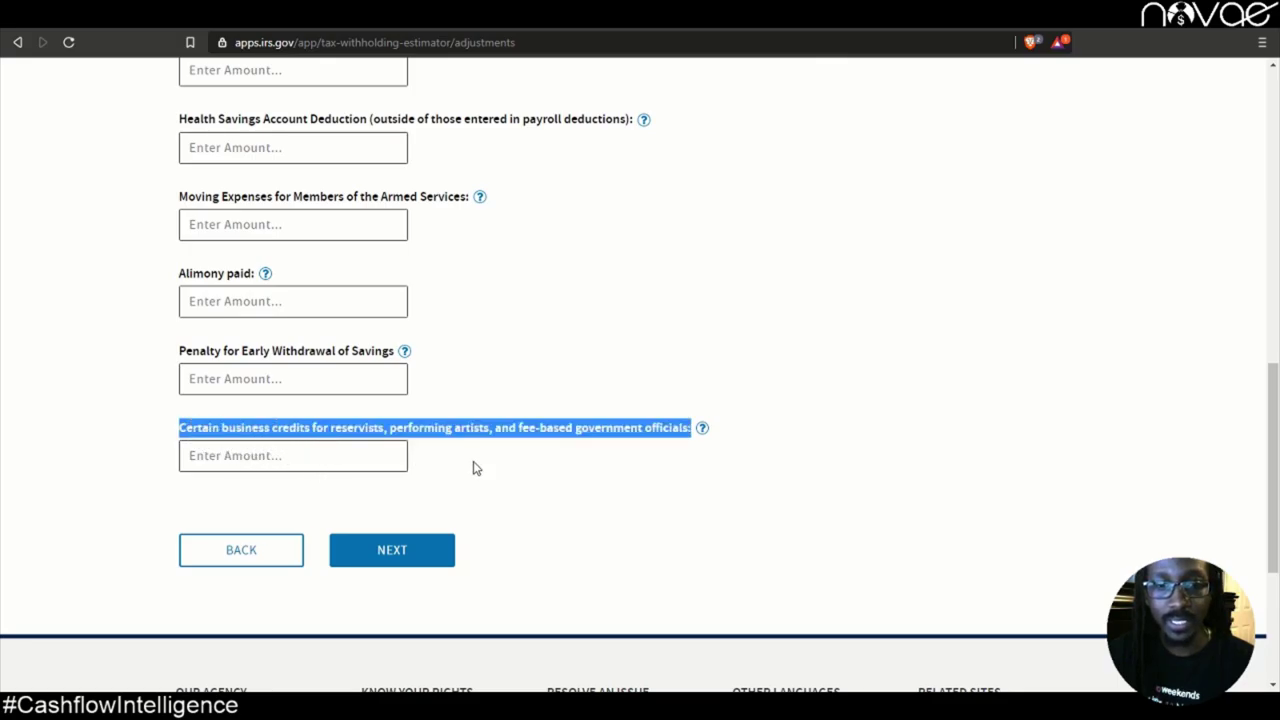
left_click(373, 459)
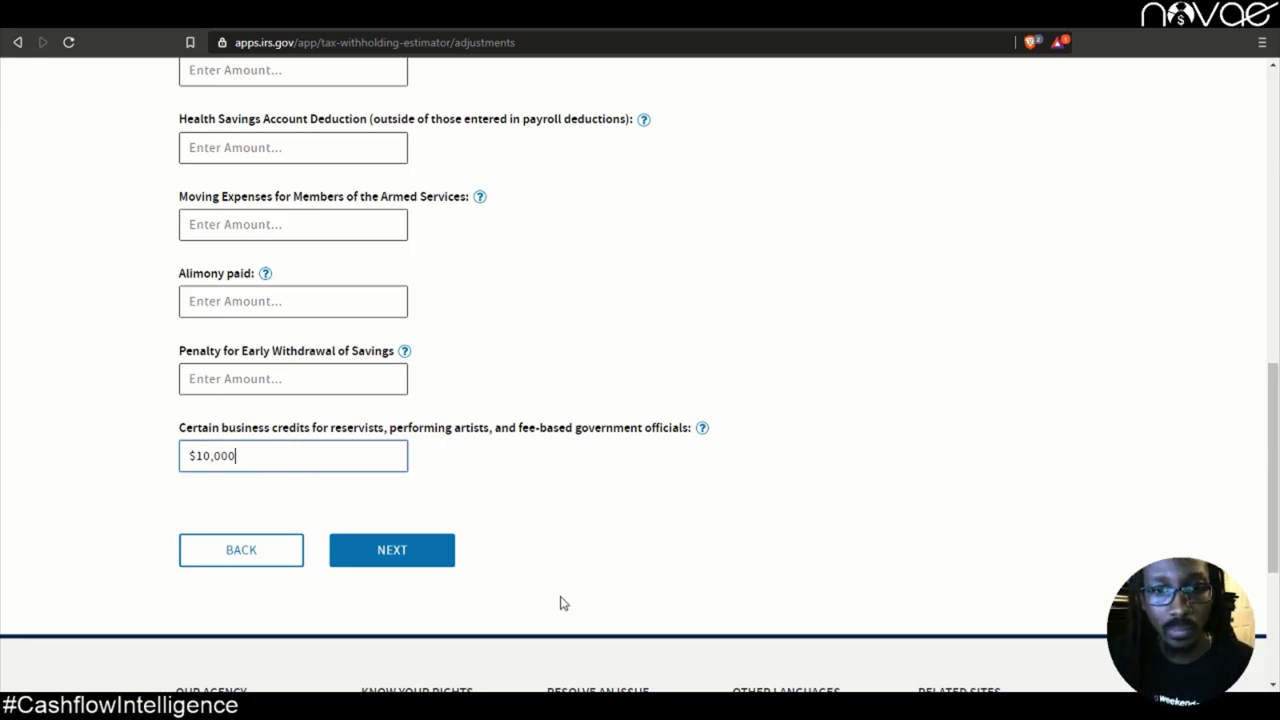
left_click(391, 556)
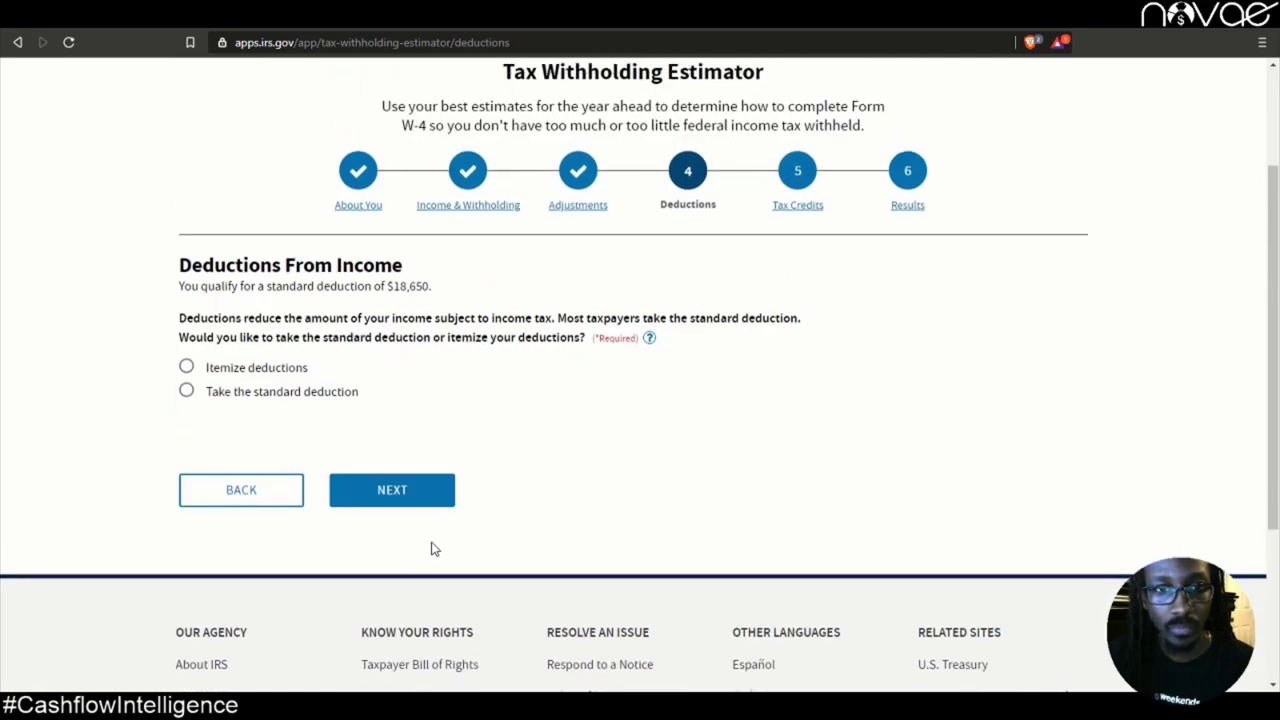
Step: Choose the standard deduction and get the results without tax credits
left_click(186, 392)
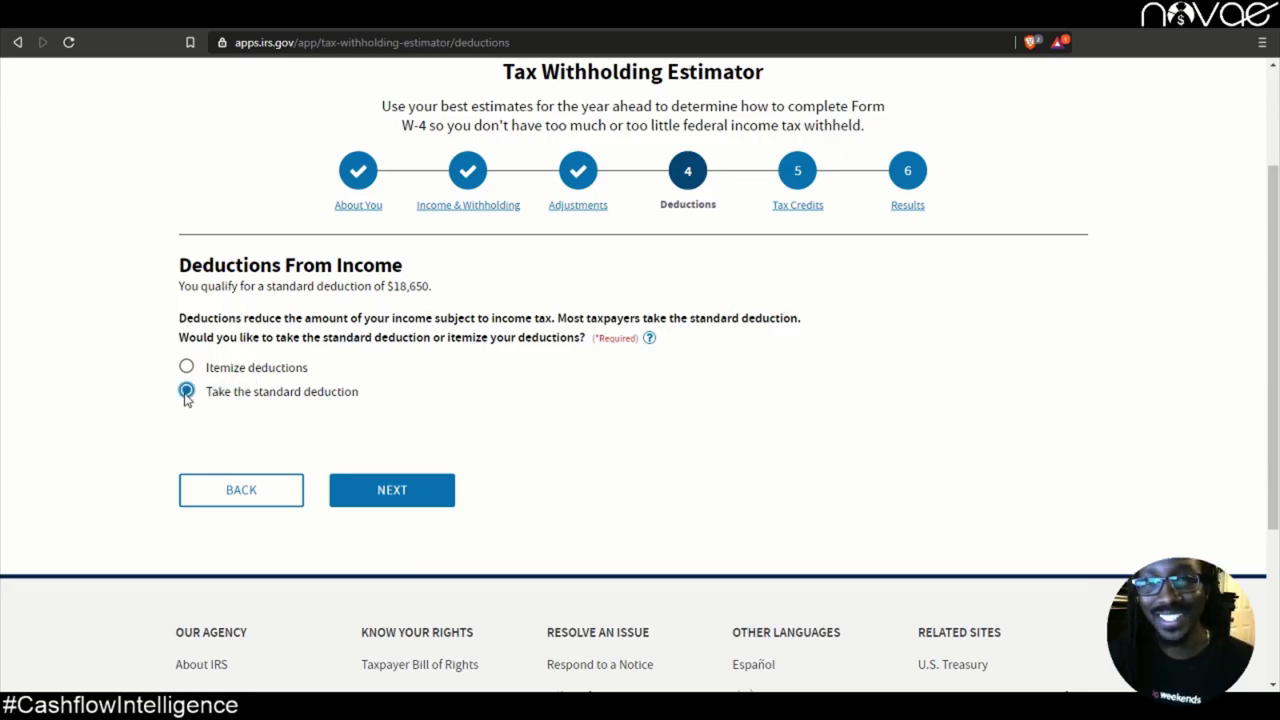
left_click(430, 497)
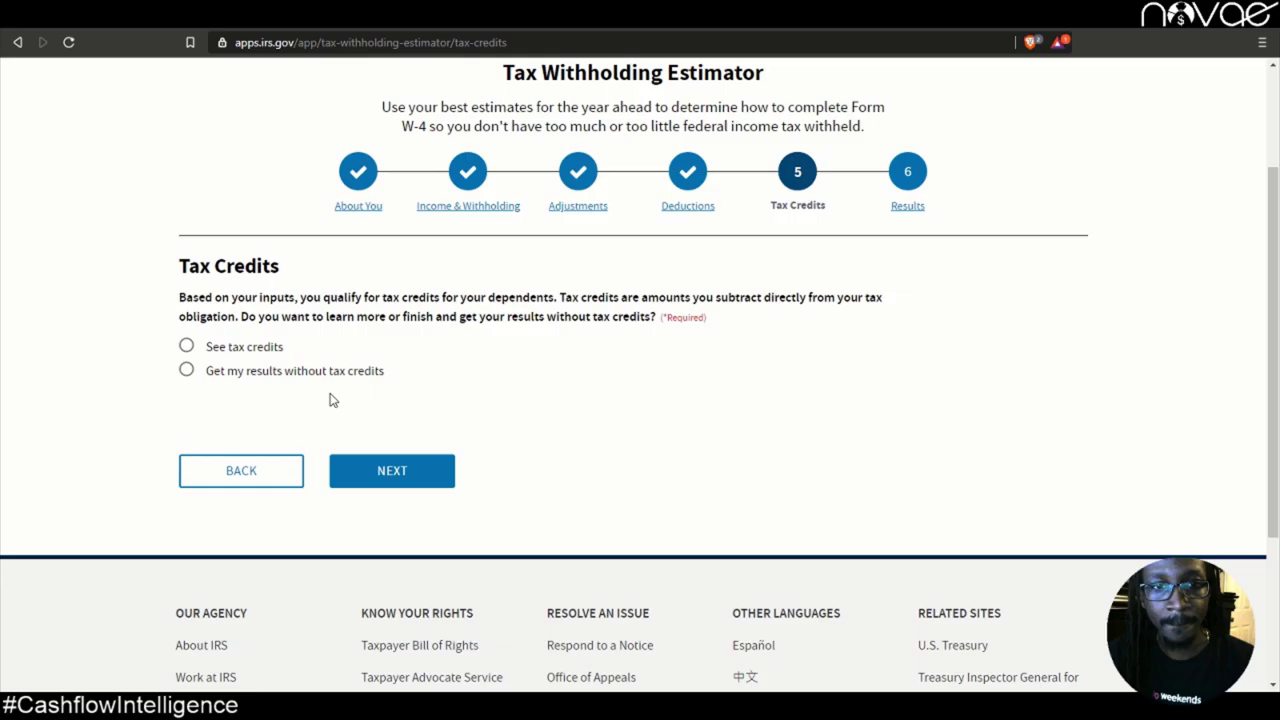
left_click(189, 377)
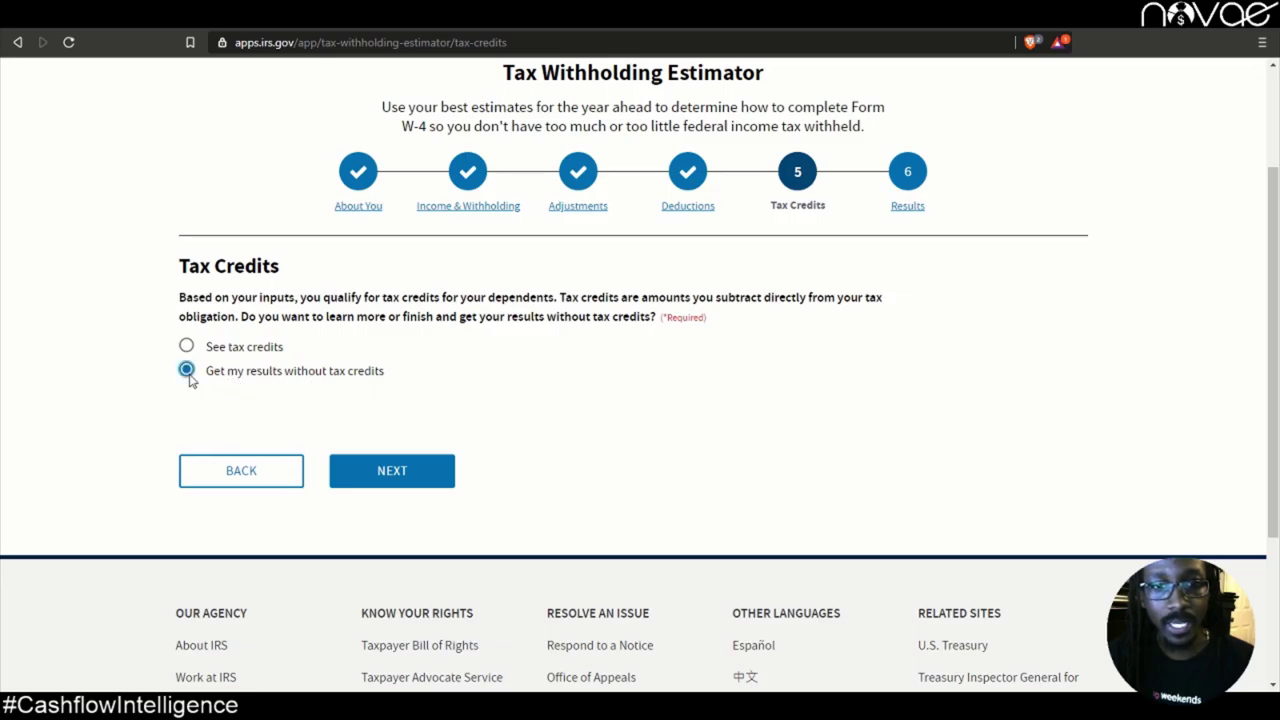
left_click(418, 479)
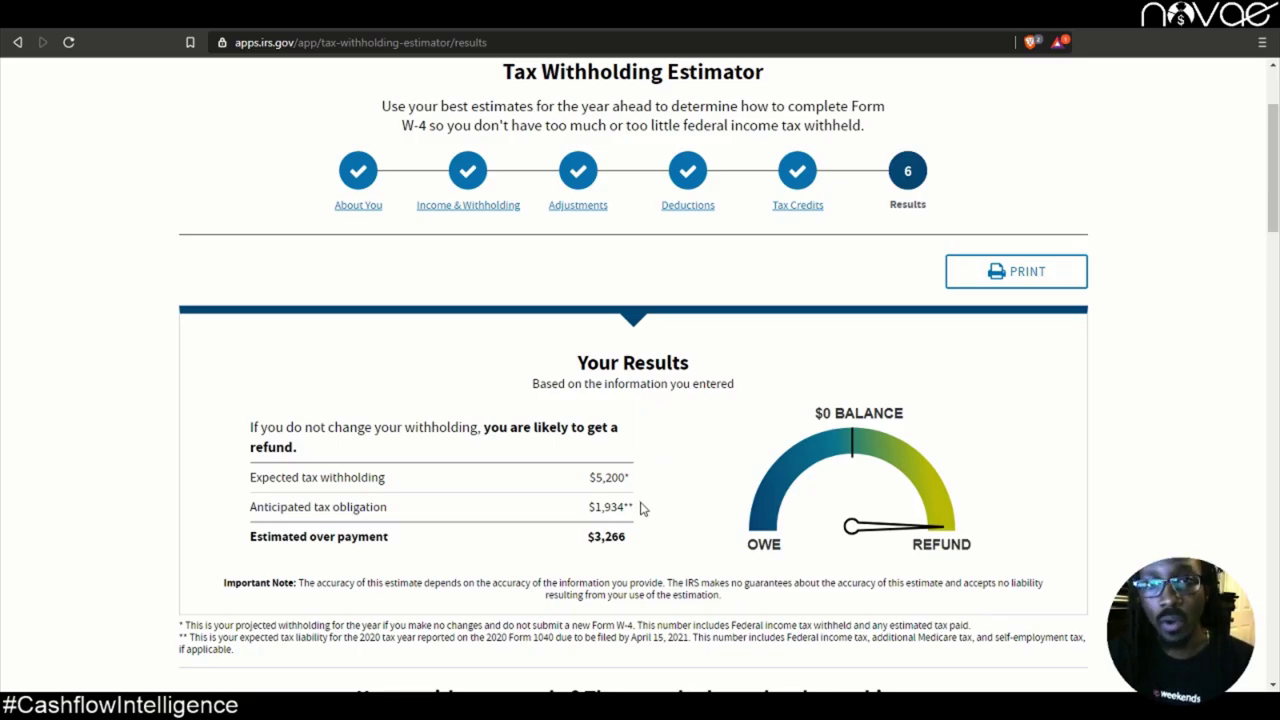
scroll(646, 518, "down", 1)
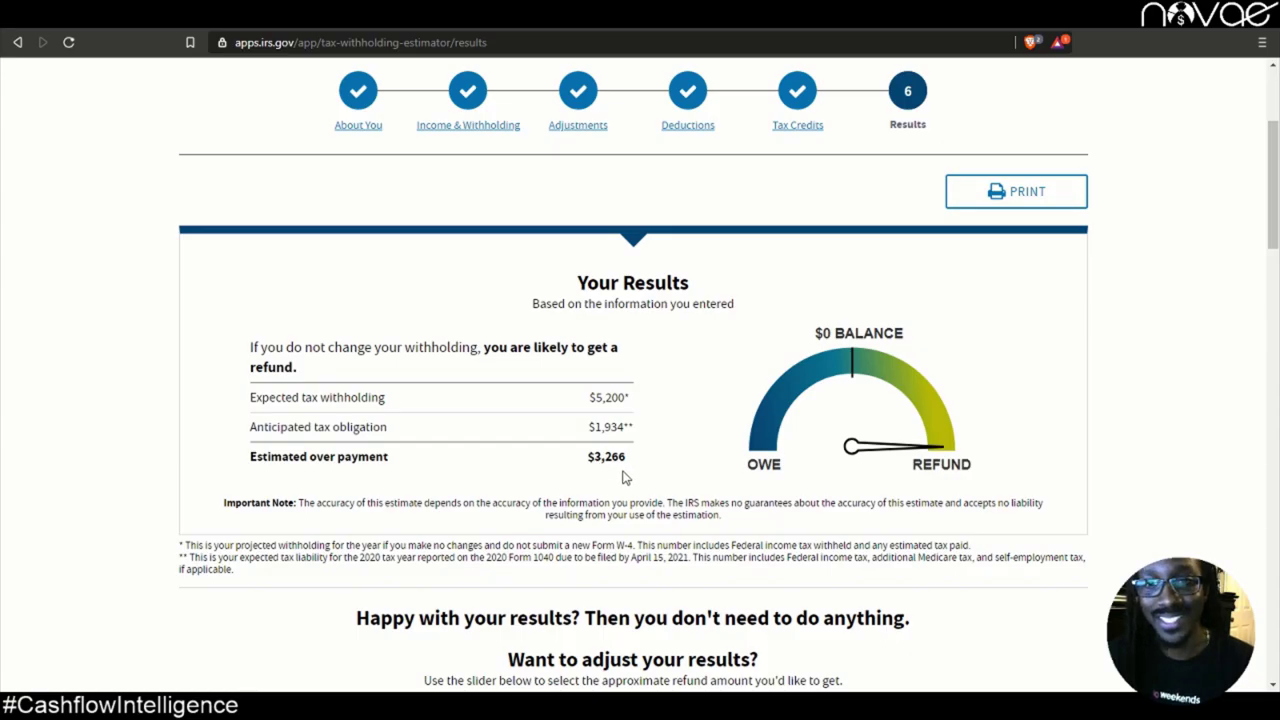
Step: Set the desired refund amount to $0 and check the withholding needed from each paycheck
scroll(960, 360, "down", 2)
scroll(958, 445, "down", 1)
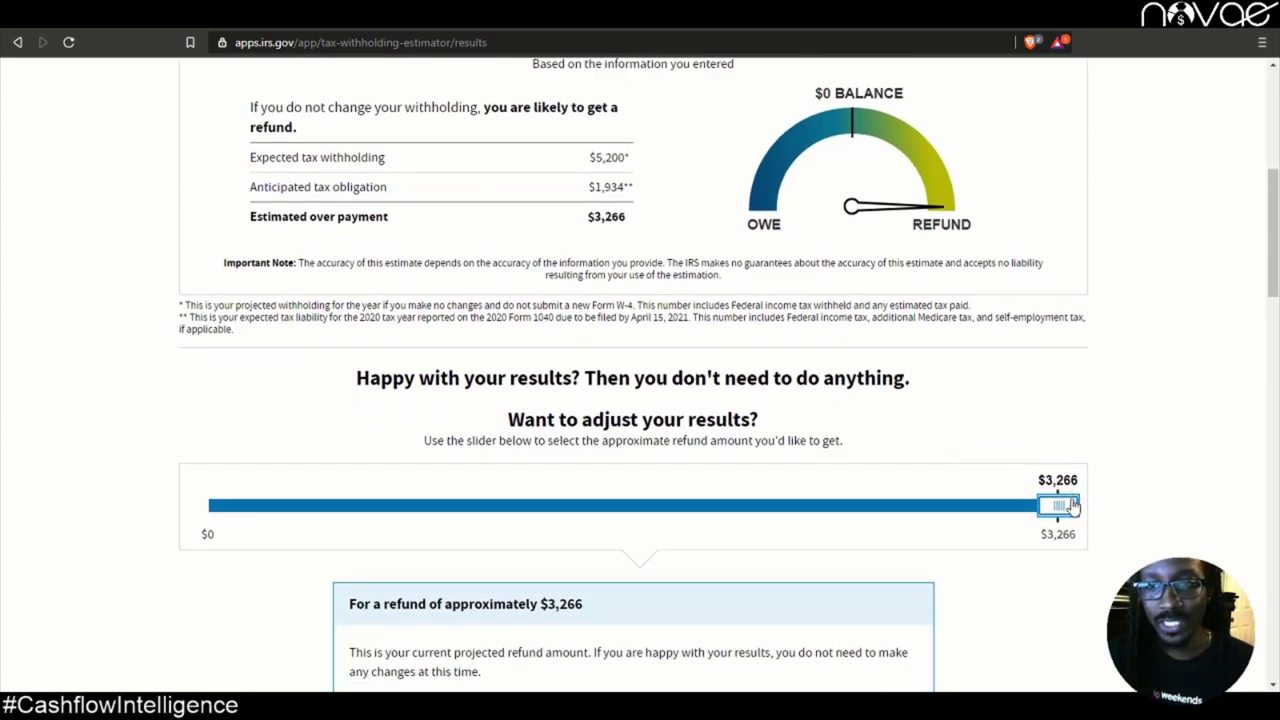
left_click_drag(1073, 513, 192, 521)
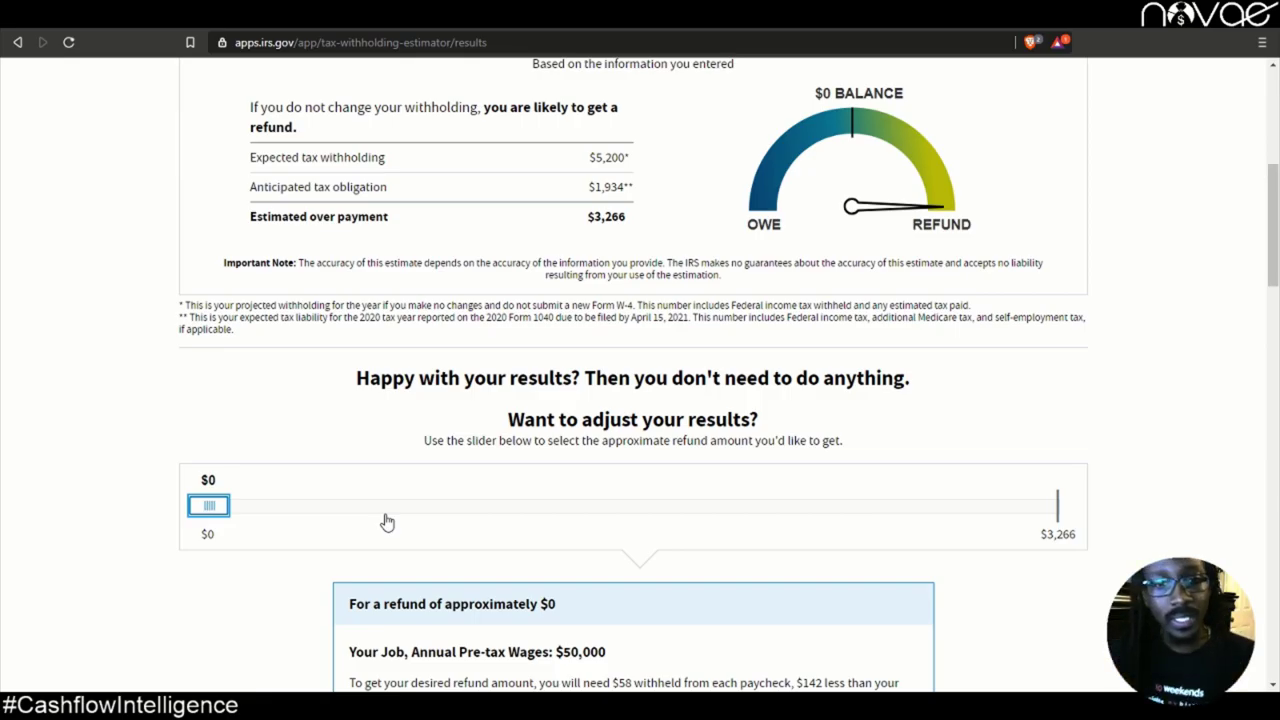
scroll(737, 500, "down", 1)
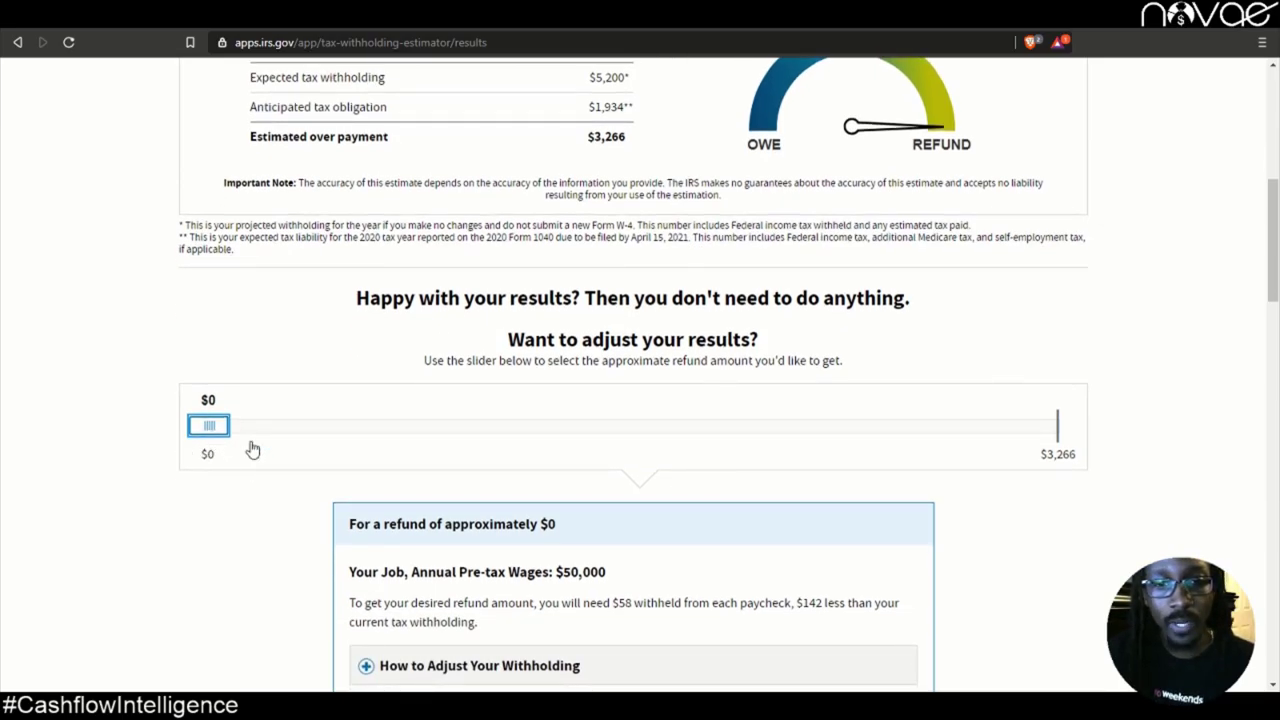
scroll(557, 457, "down", 2)
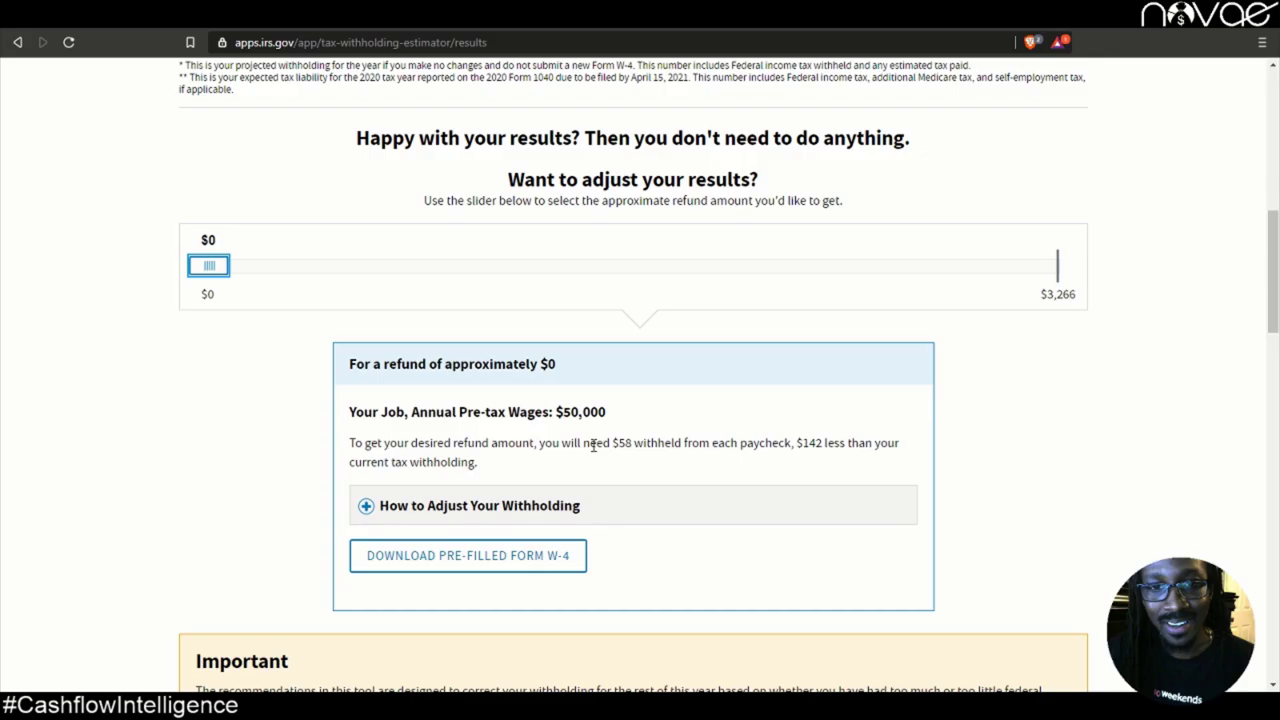
left_click_drag(354, 443, 497, 443)
left_click(487, 467)
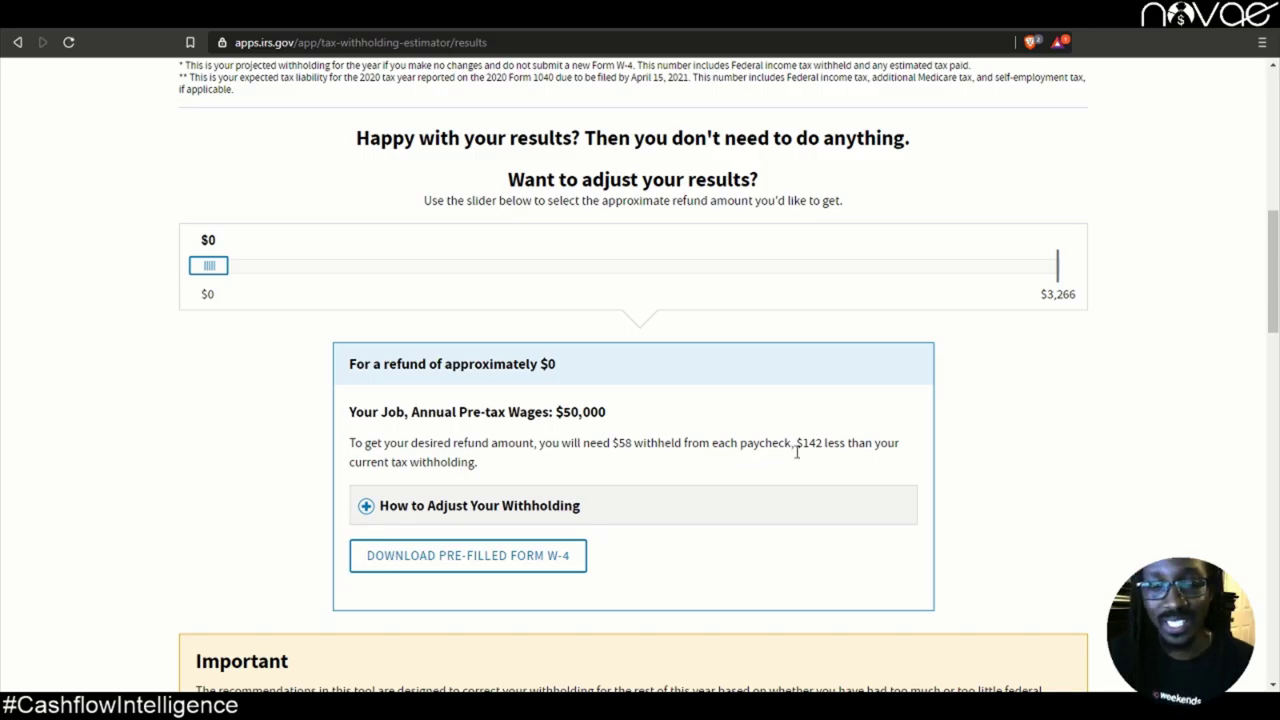
left_click_drag(804, 443, 822, 443)
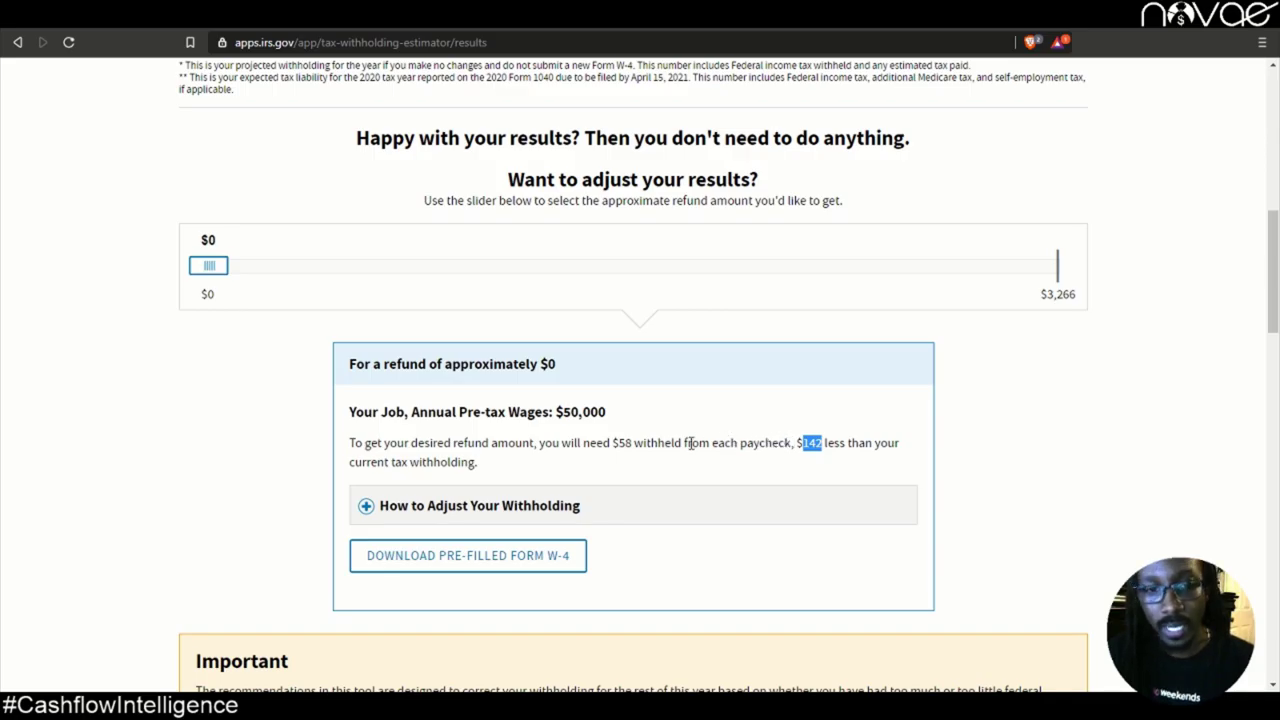
Step: Show the instructions on how to adjust the withholding for the chosen refund amount
scroll(627, 510, "down", 1)
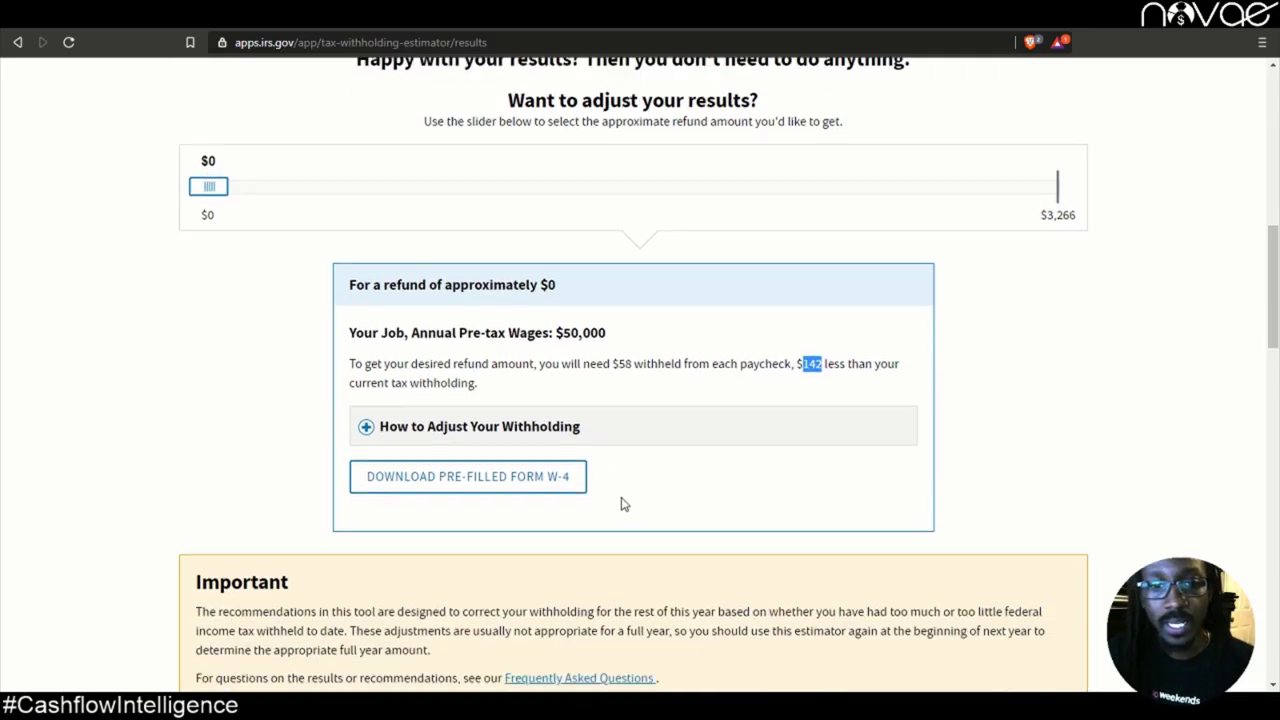
left_click(415, 435)
scroll(551, 437, "down", 1)
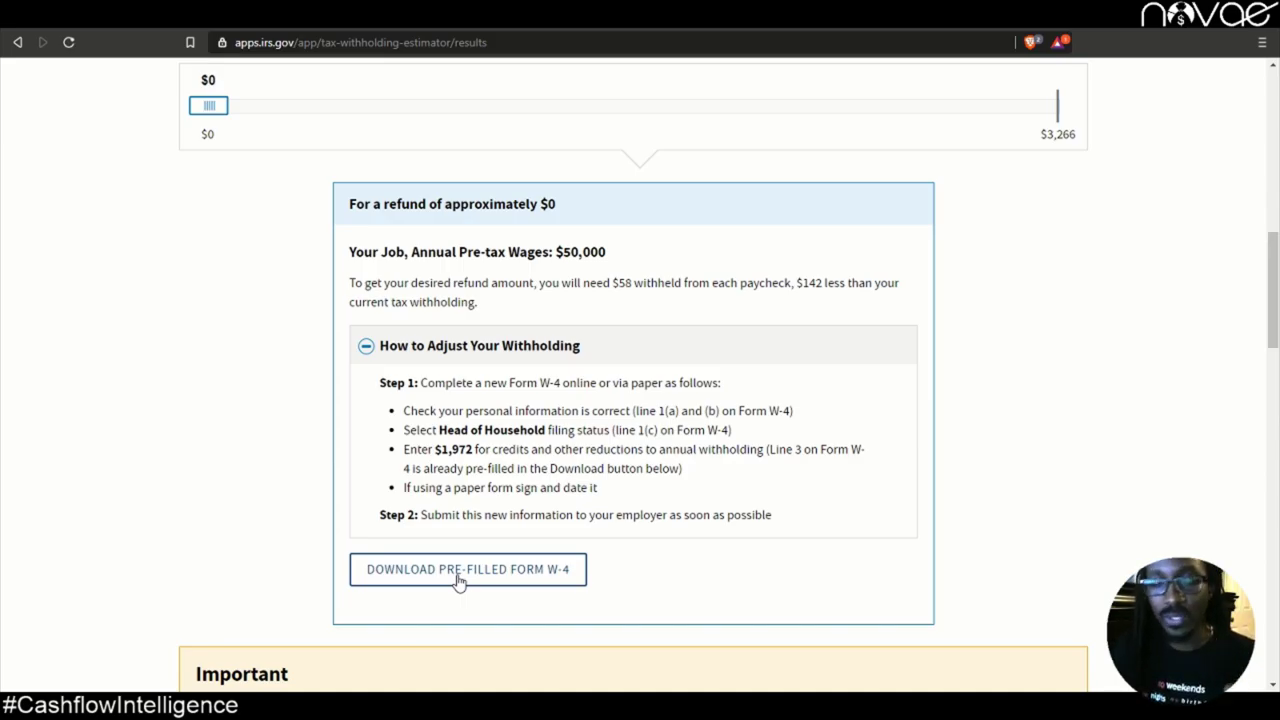
Step: Go back to Adjustments, clear the amount for certain business credits for reservists, performing artists and fee-based officials, and return to the results
scroll(458, 560, "up", 10)
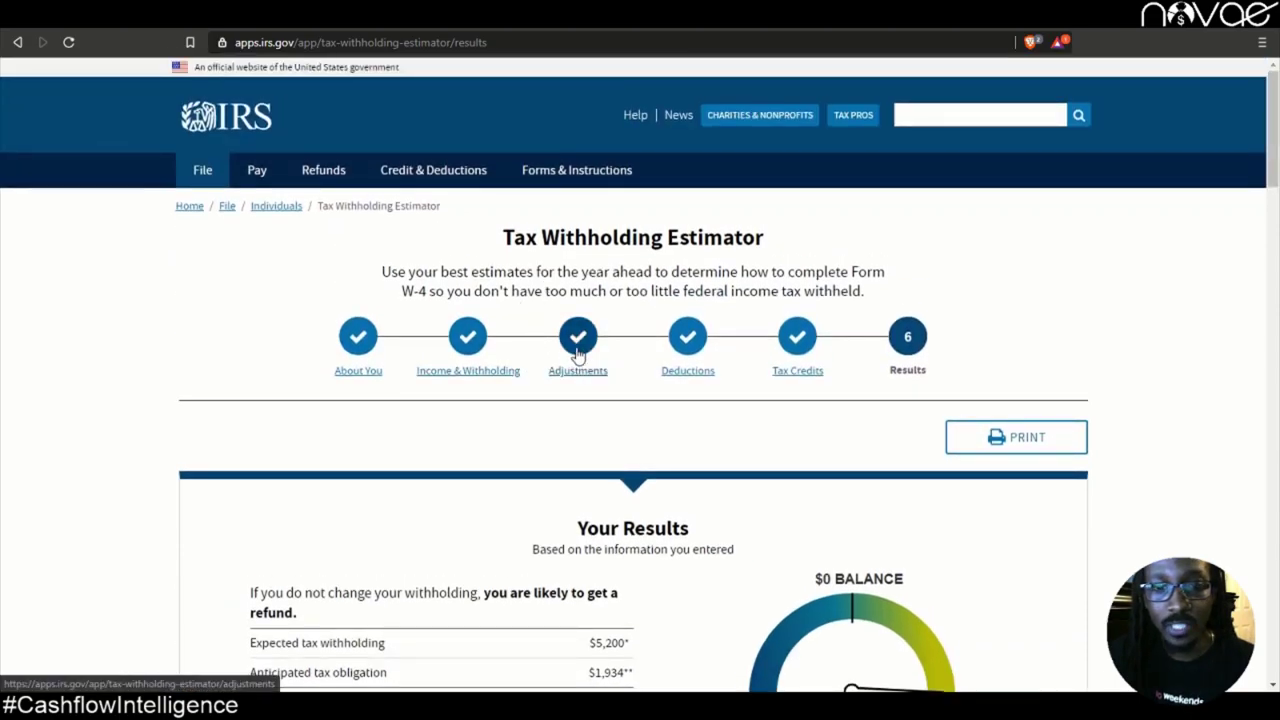
left_click(576, 362)
scroll(560, 379, "down", 5)
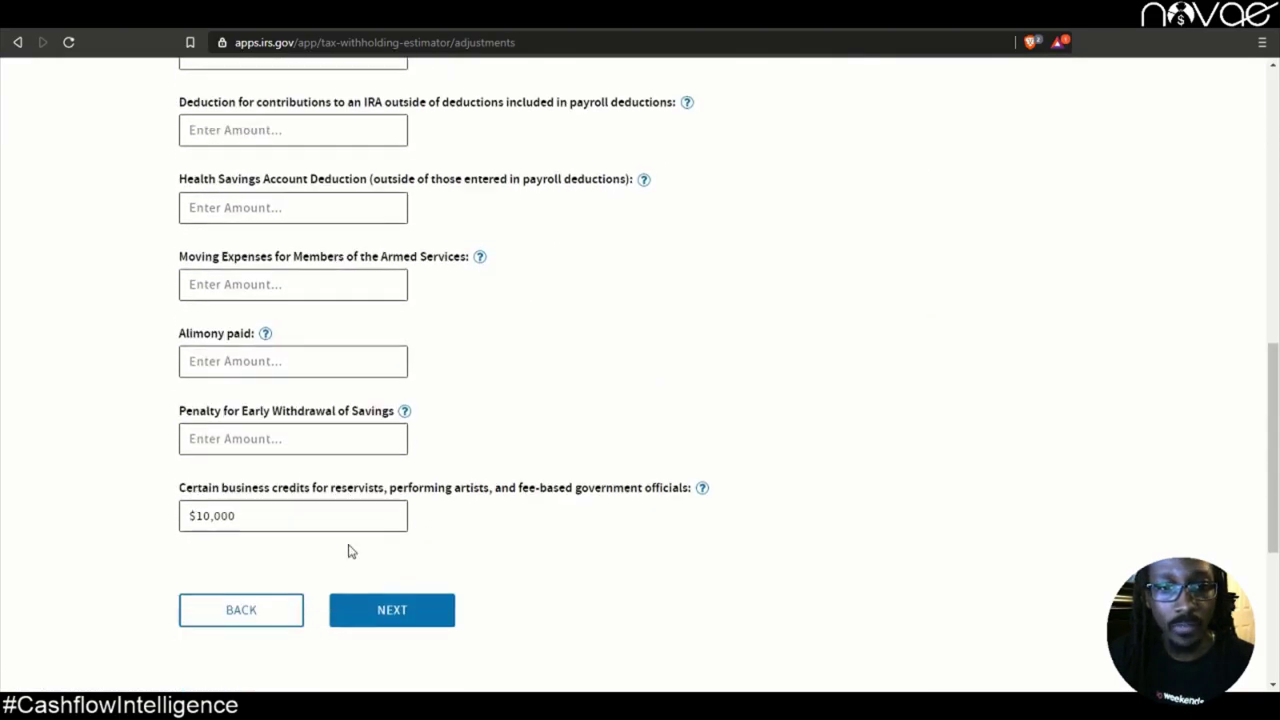
left_click_drag(262, 458, 106, 437)
key("BackSpace")
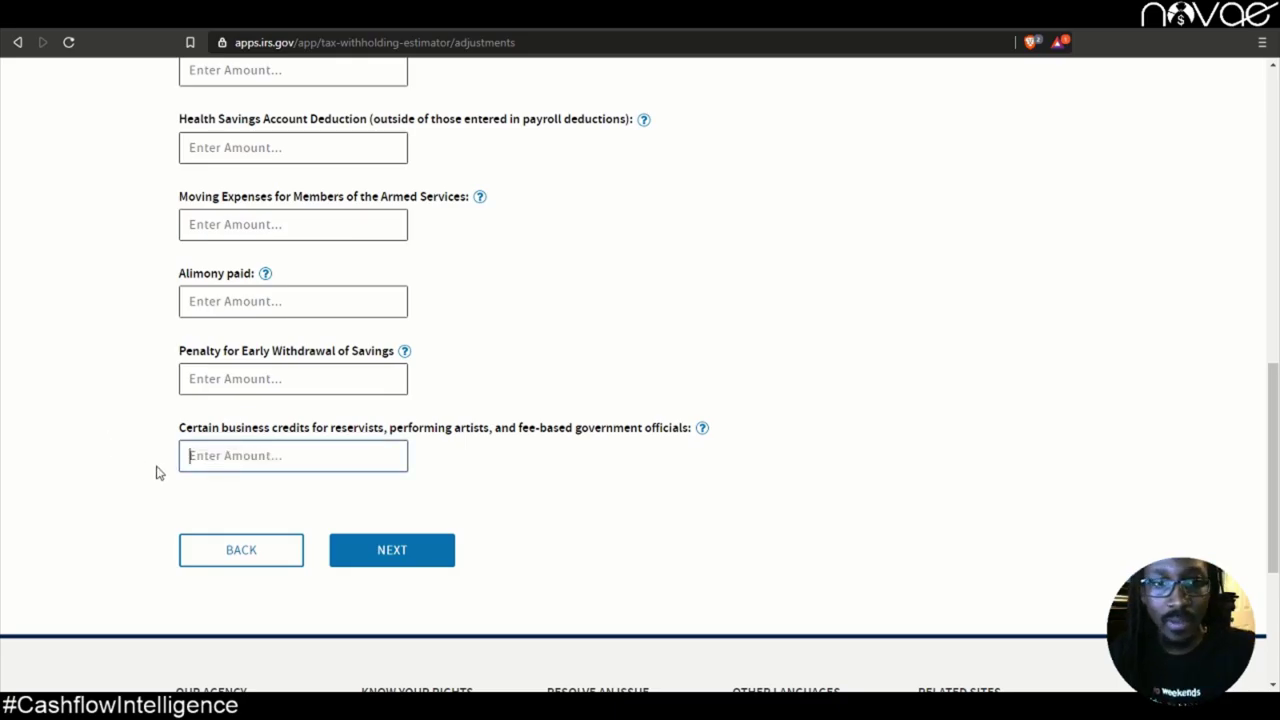
left_click(435, 560)
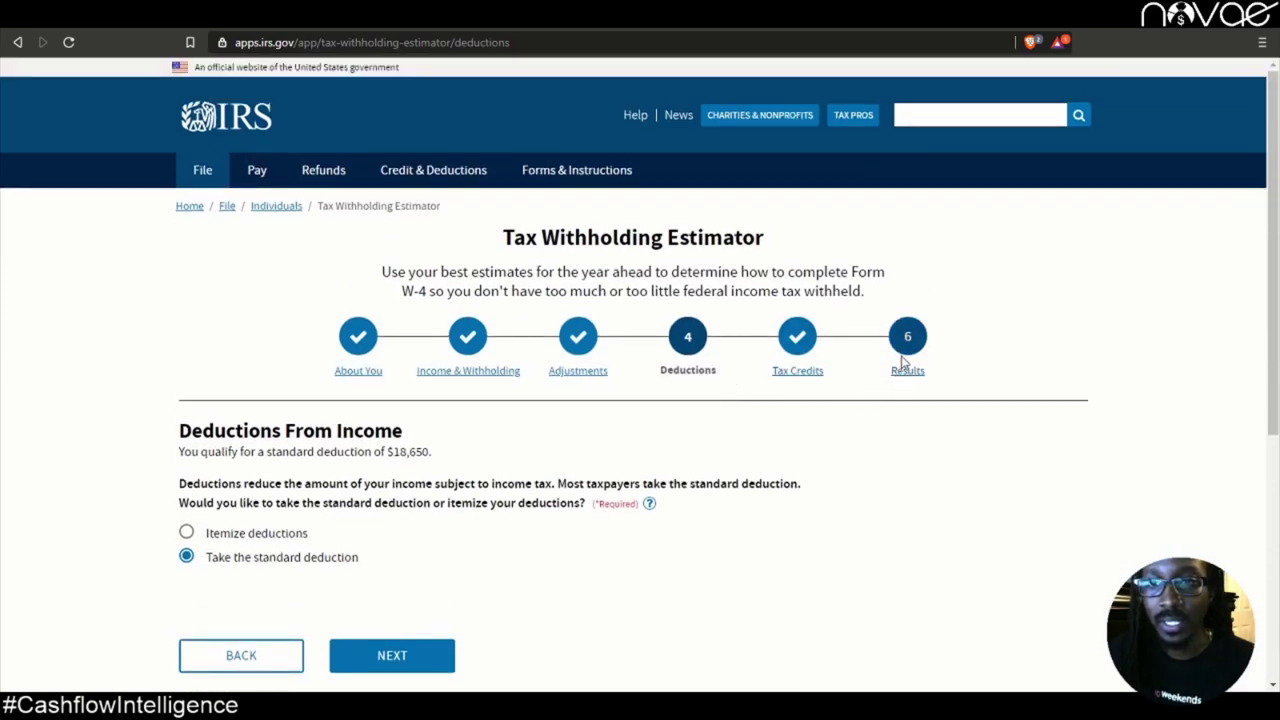
left_click(903, 366)
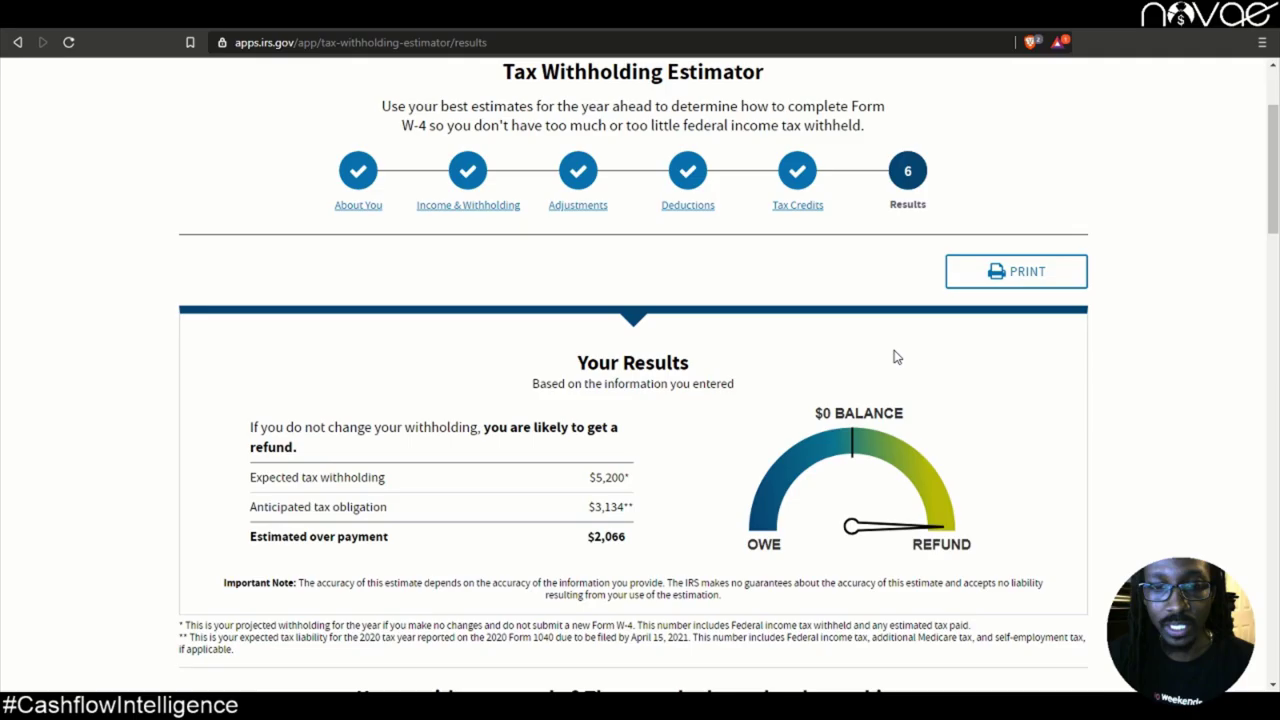
Step: Check the recalculated overpayment, set the desired refund to $0, and review the change in withholding per paycheck
scroll(897, 357, "down", 2)
double_click(608, 376)
left_click_drag(604, 380, 630, 385)
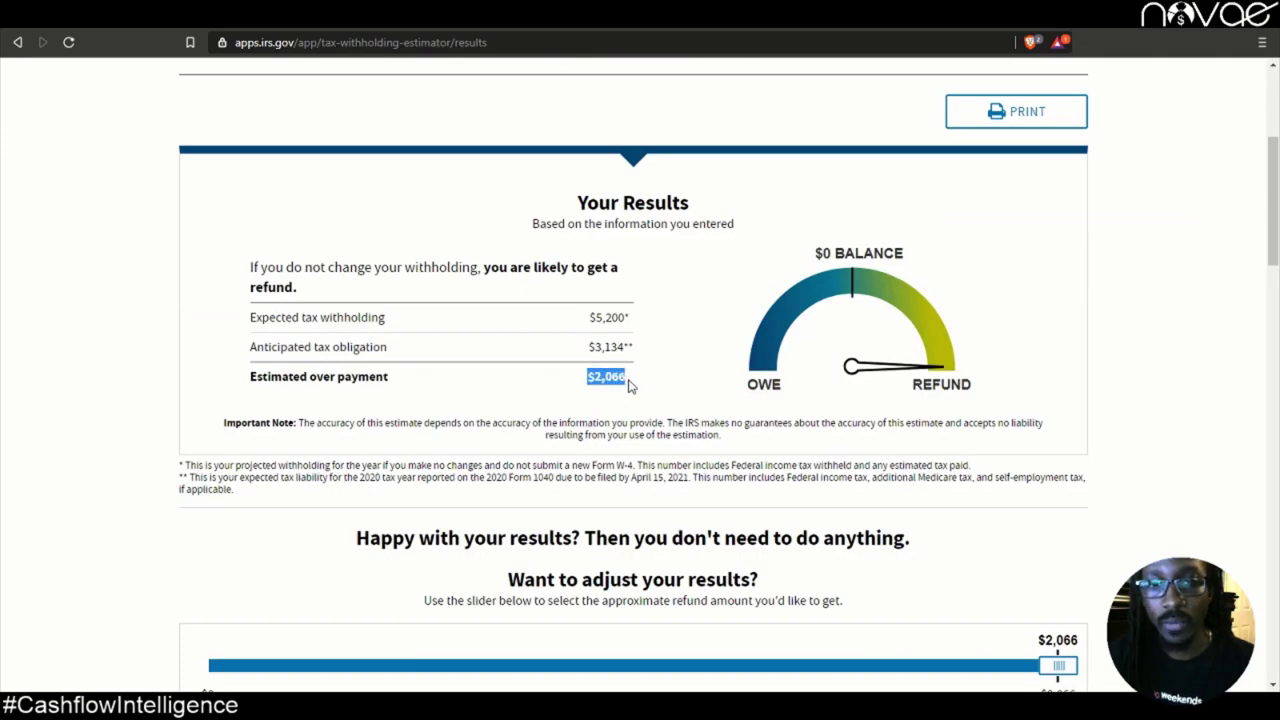
scroll(642, 400, "down", 4)
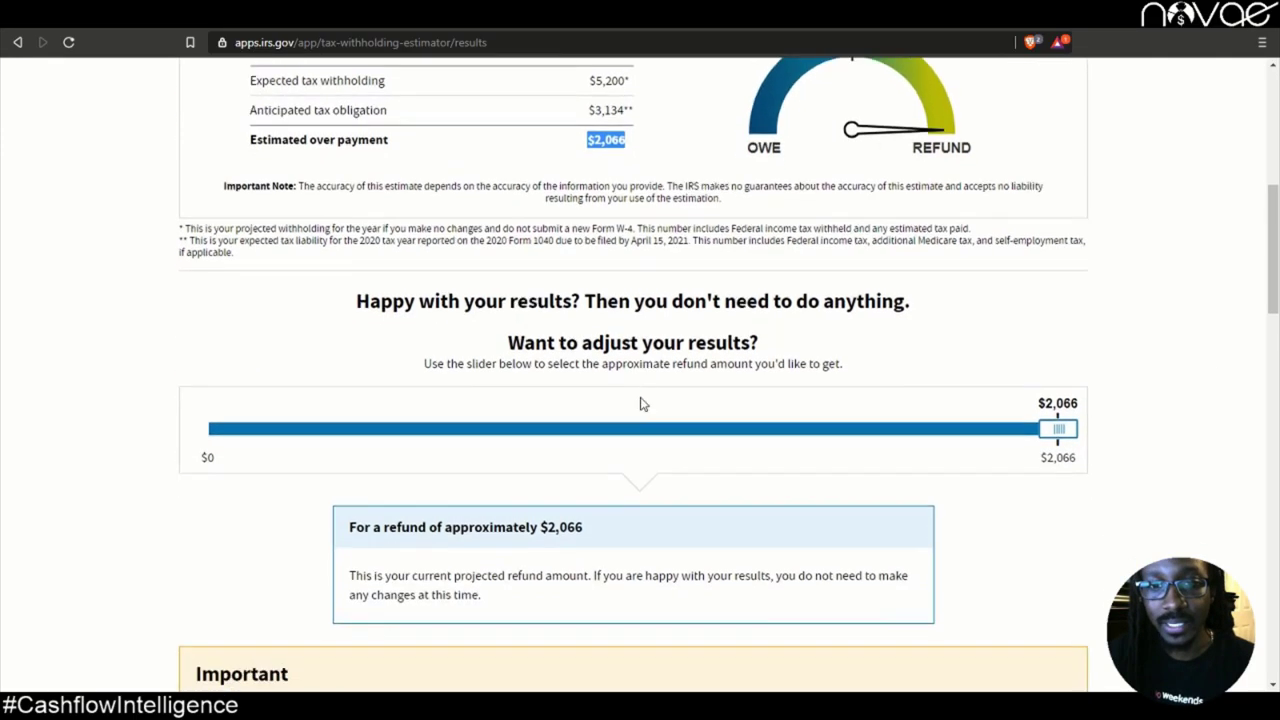
left_click_drag(1048, 280, 205, 297)
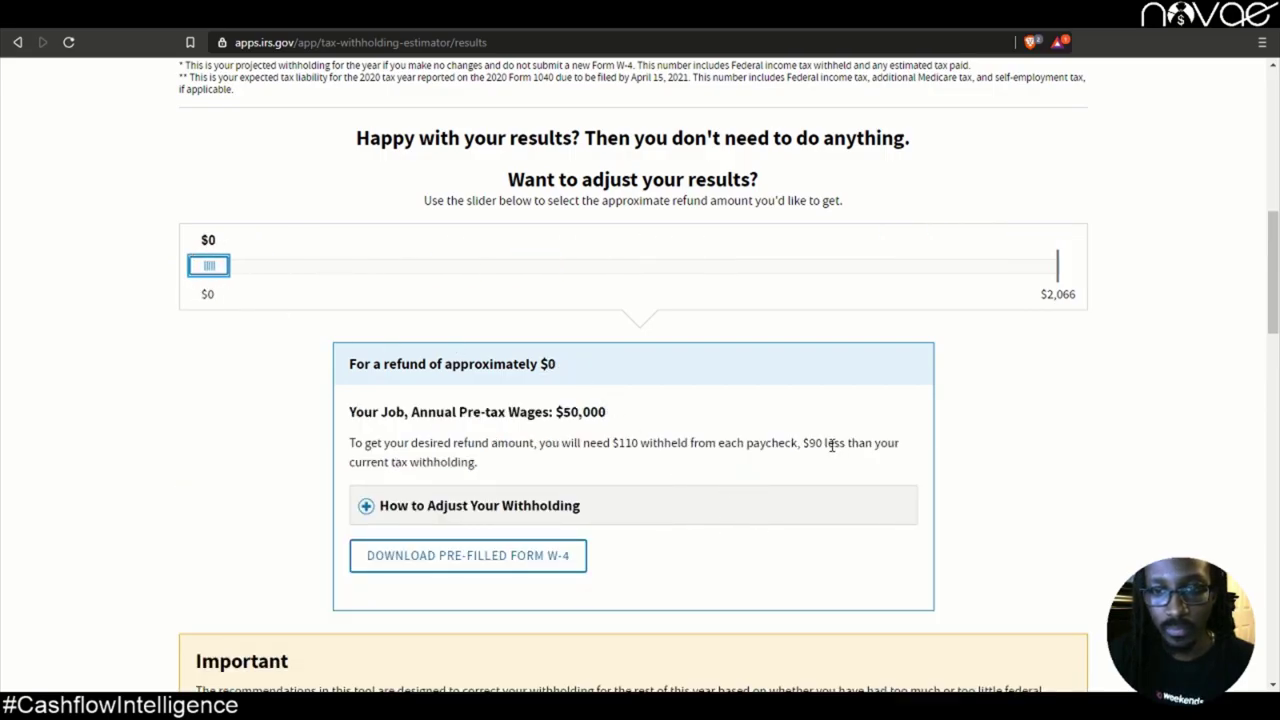
left_click_drag(804, 442, 824, 446)
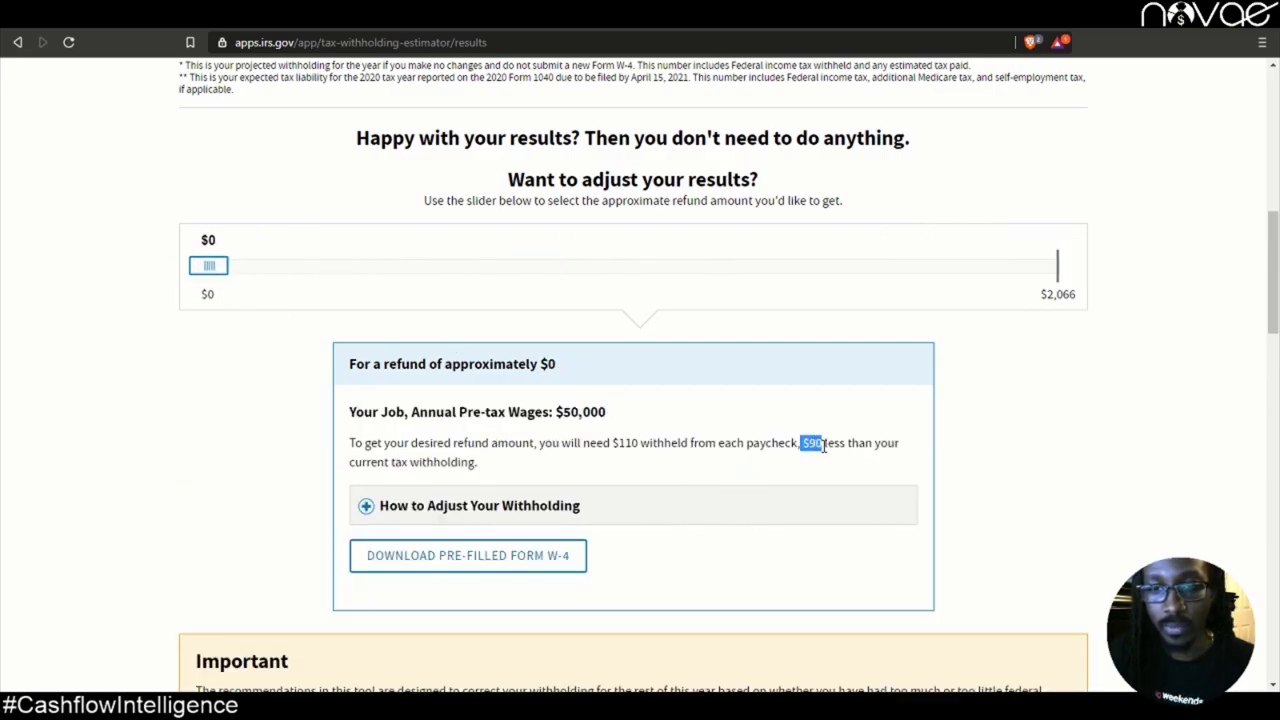
left_click(818, 449)
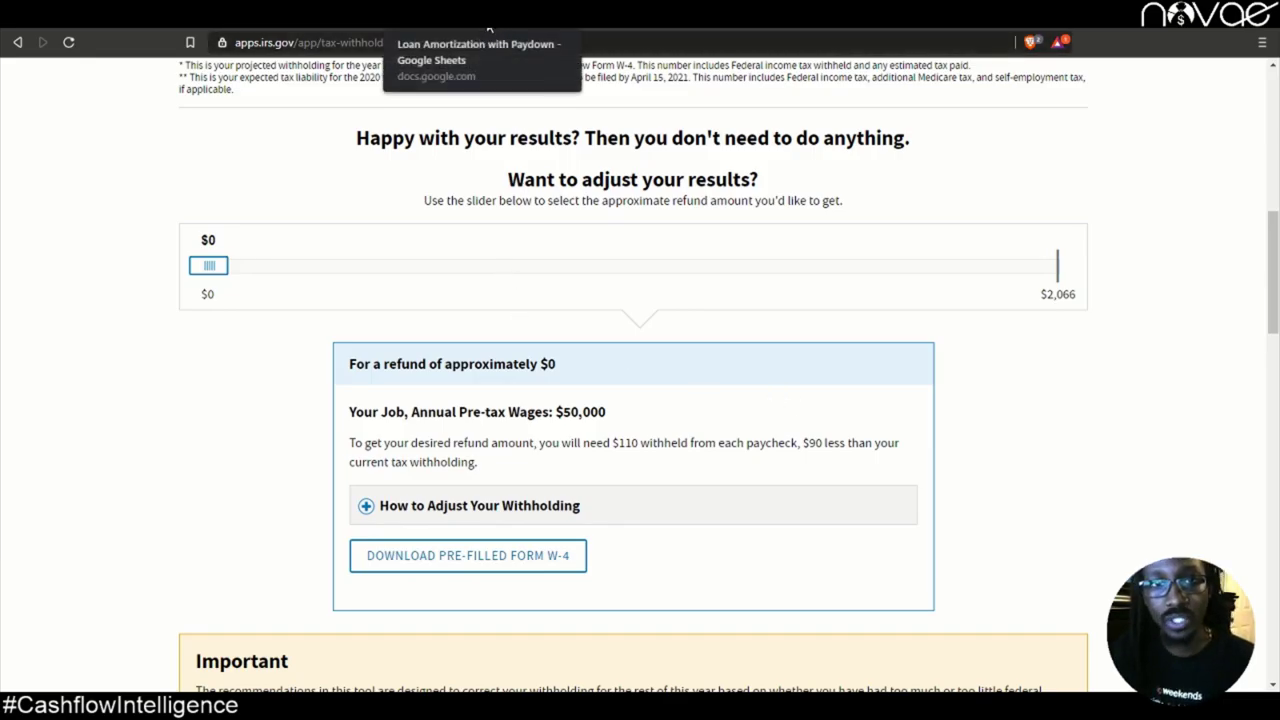
Step: Switch to the Loan Amortization with Paydown sheet in Google Sheets and review the loan's term, interest rate, monthly payment and original total interest
left_click(489, 28)
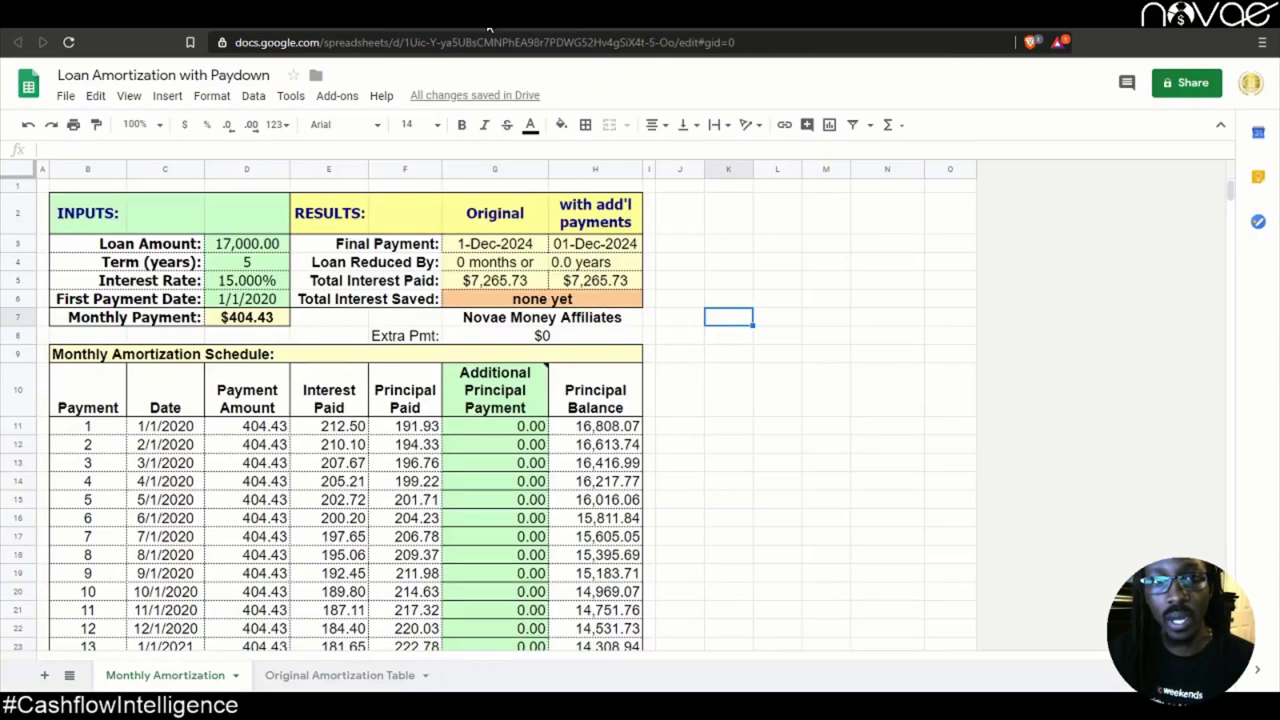
left_click(257, 268)
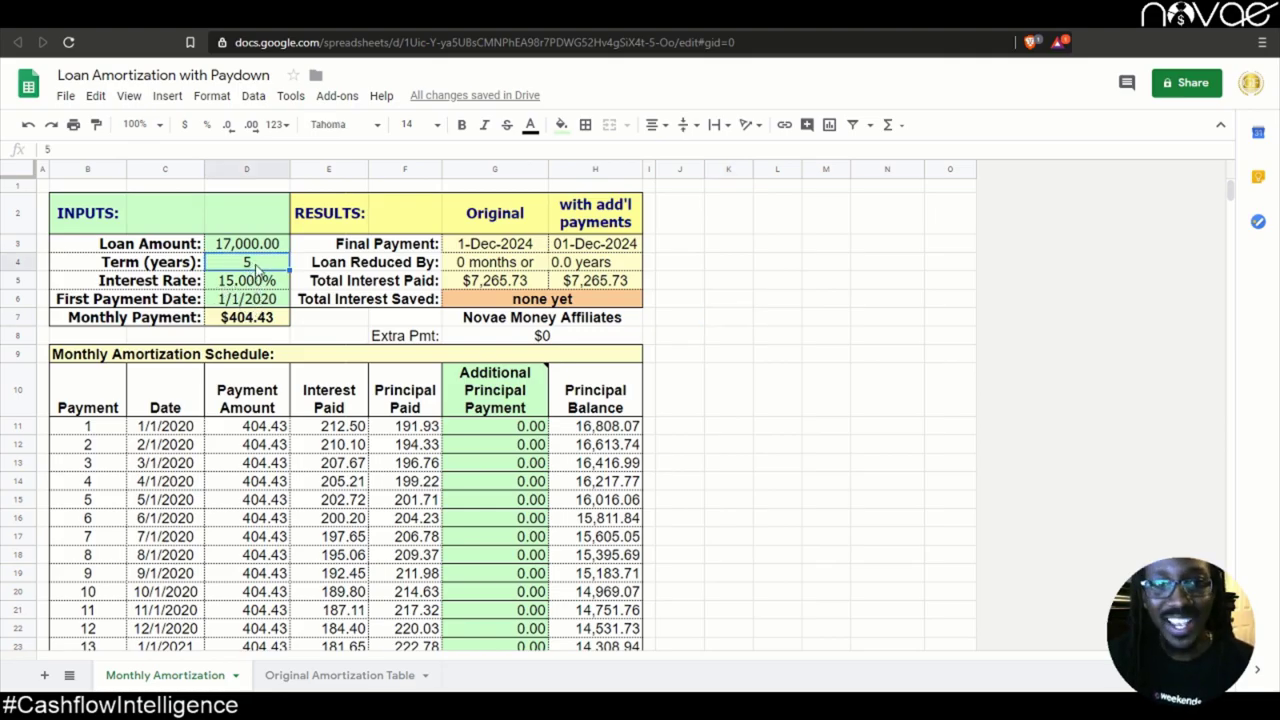
left_click(260, 286)
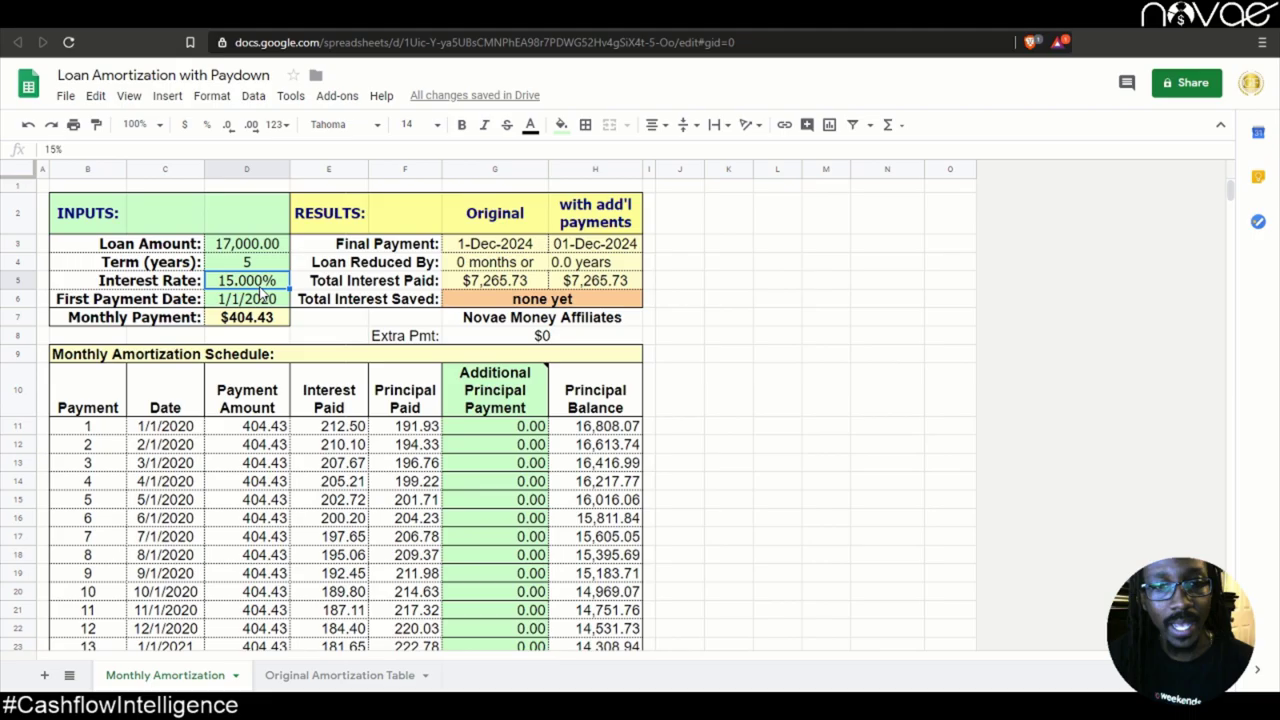
left_click(254, 326)
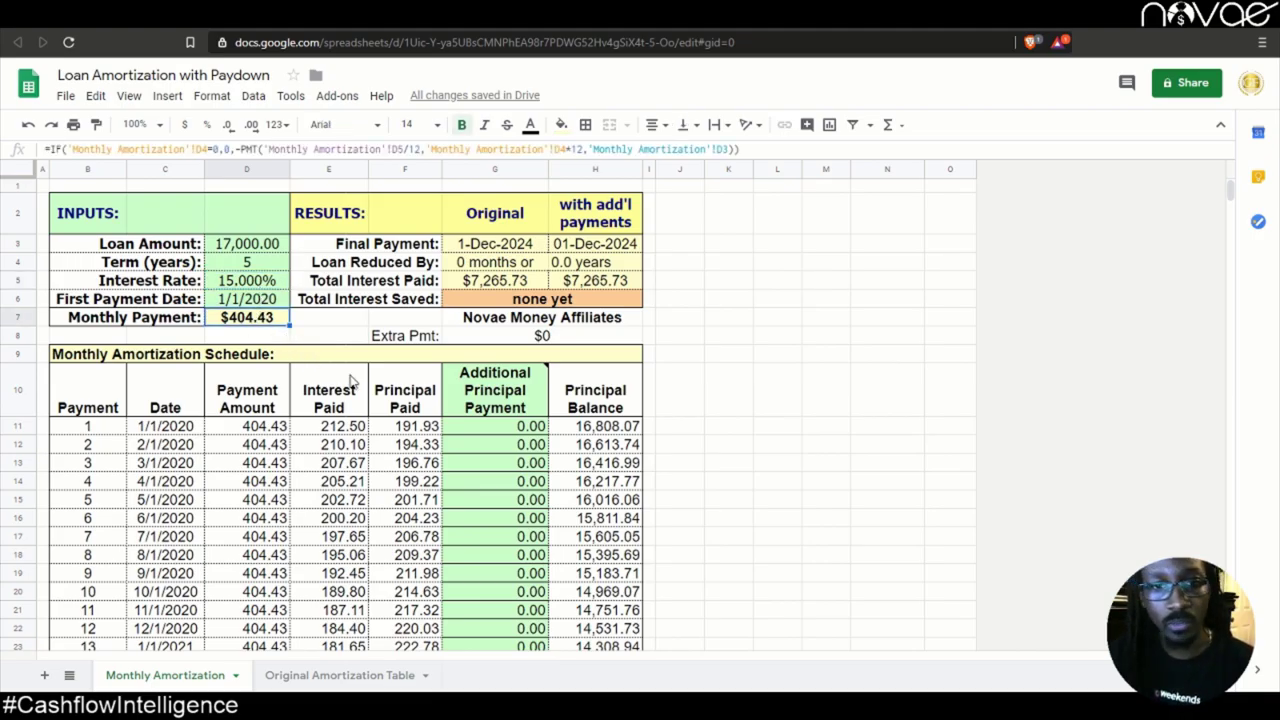
left_click(483, 285)
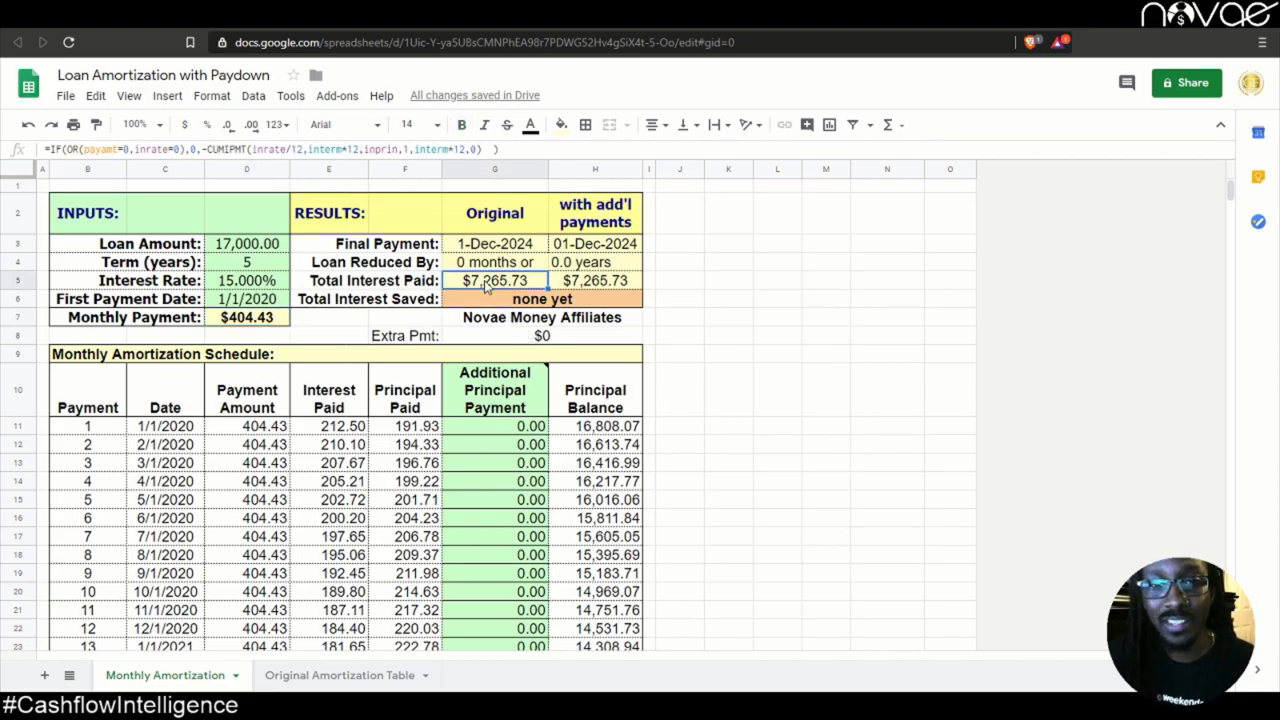
Step: Set the extra payment in the amortization sheet to $100
left_click(531, 345)
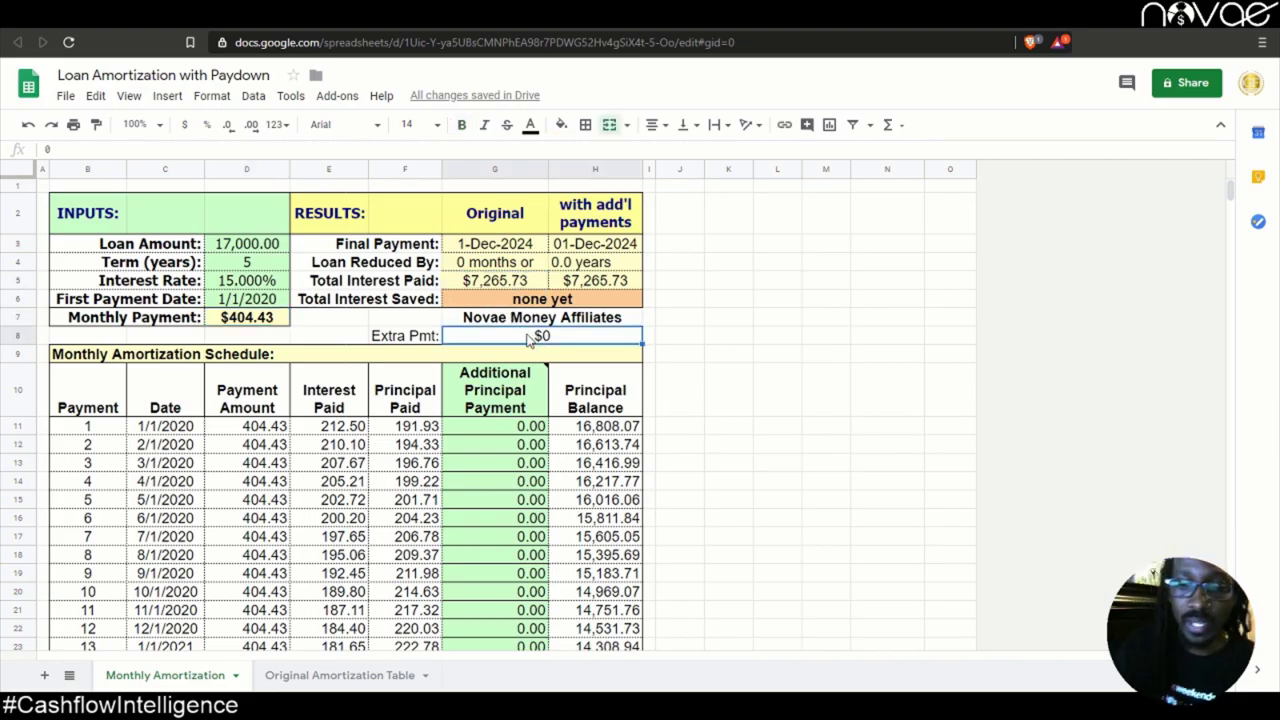
type("100")
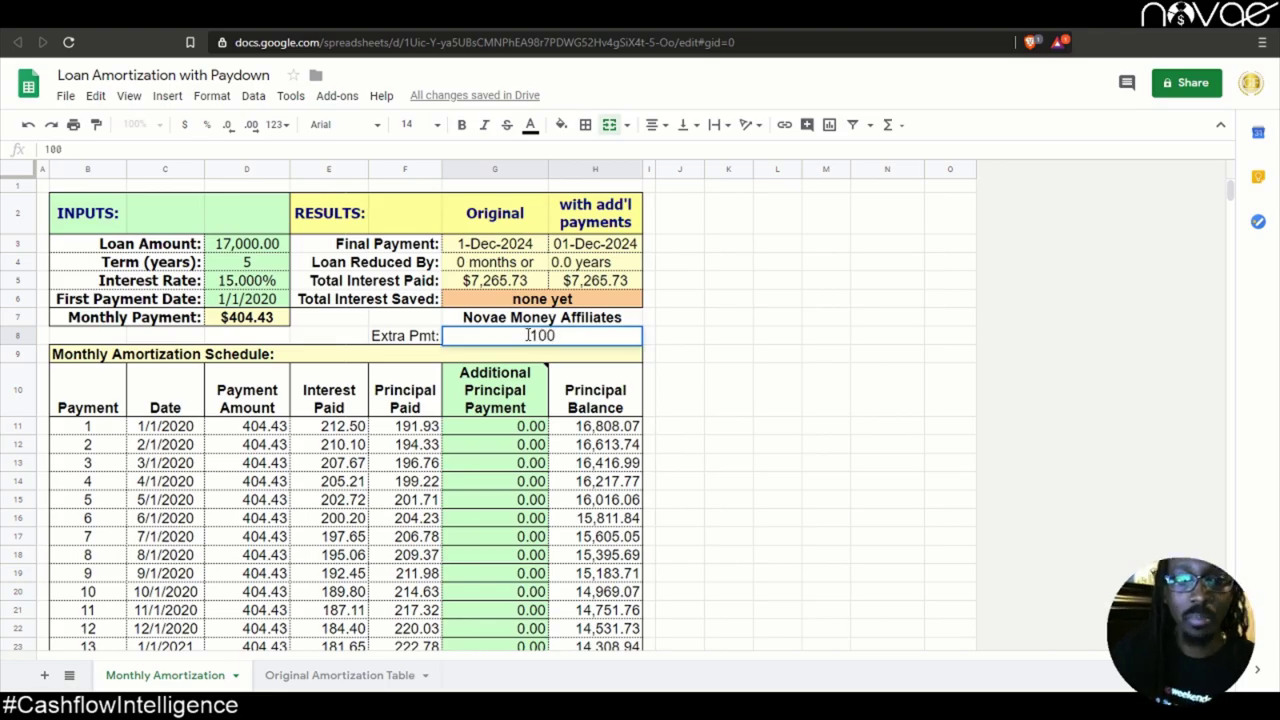
left_click(779, 339)
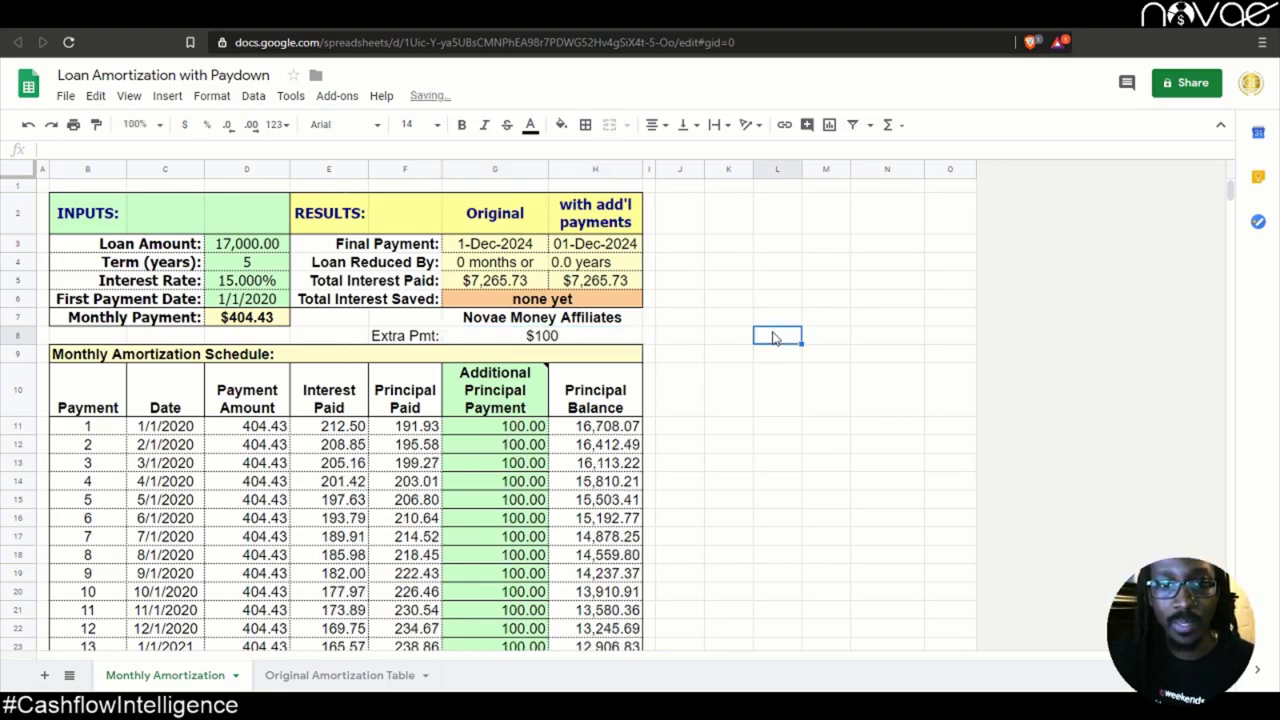
Step: Examine the extra payment, the monthly payment and the first additional principal payment in the schedule
left_click(544, 339)
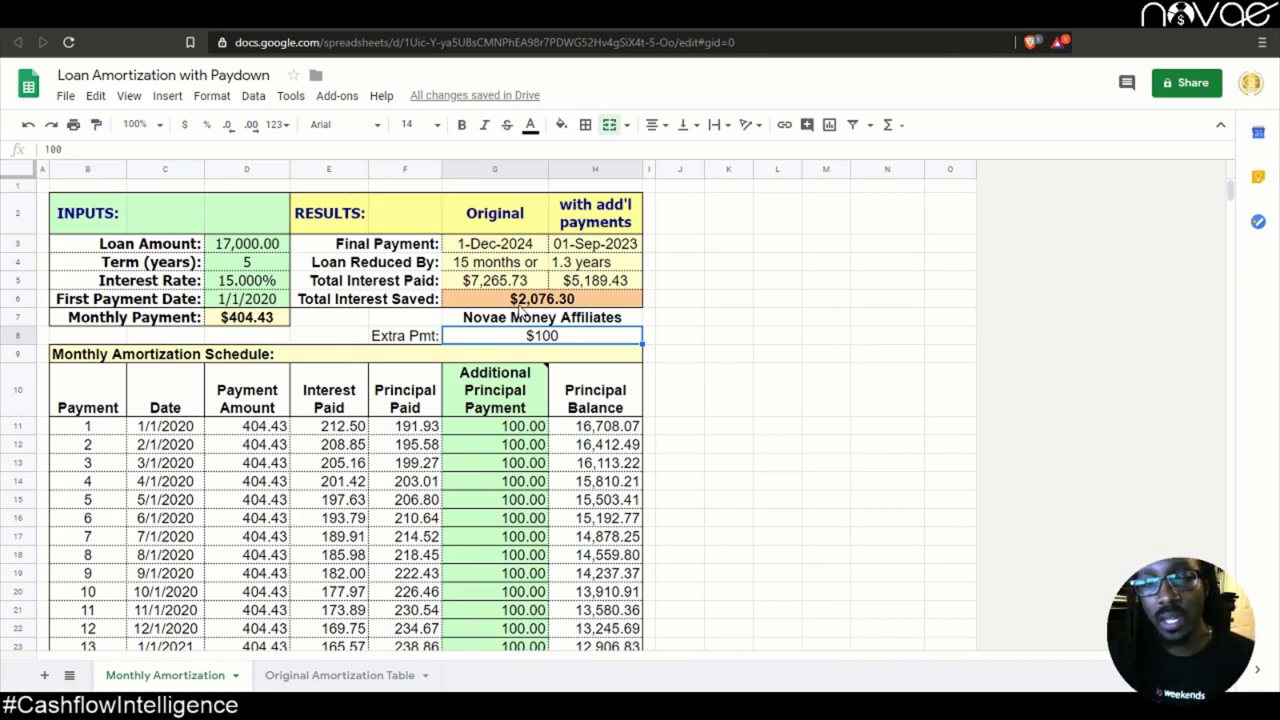
key("Up")
key("Left")
key("Left")
key("Left")
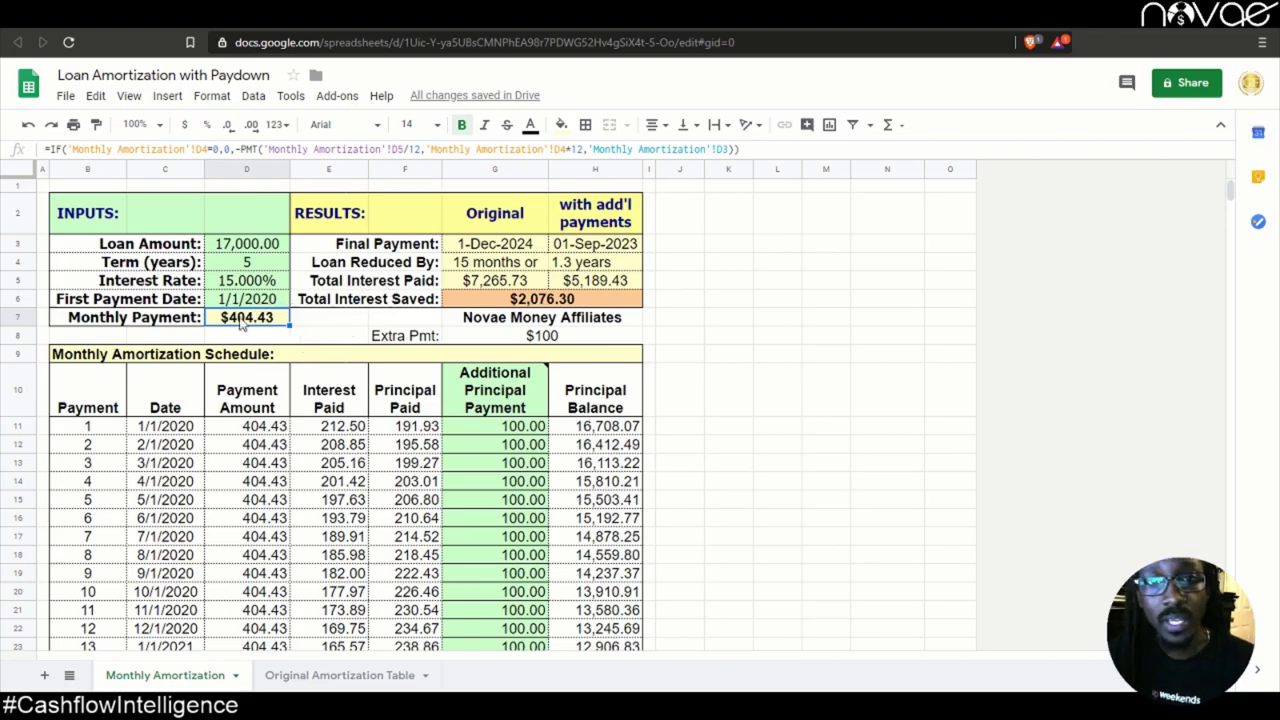
left_click(496, 430)
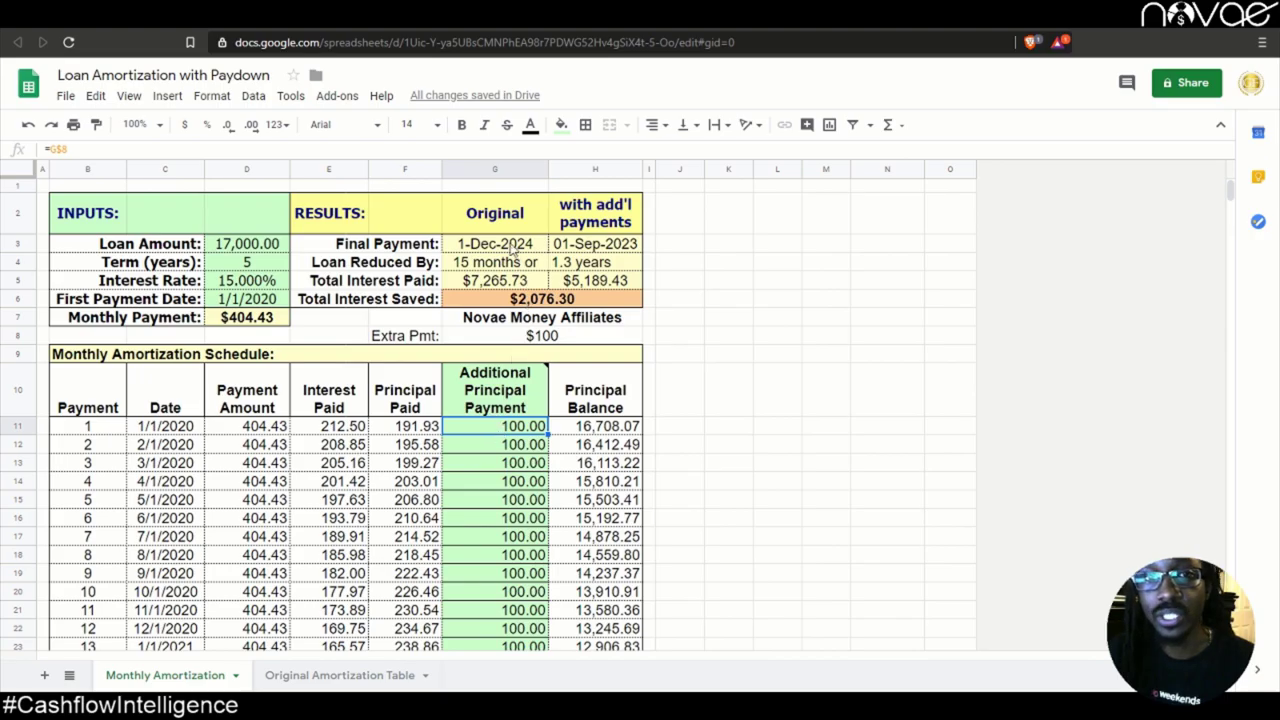
Step: Set the loan amount to 200,000, the term to 30 years and the interest rate to 3% in the amortization sheet
left_click(230, 248)
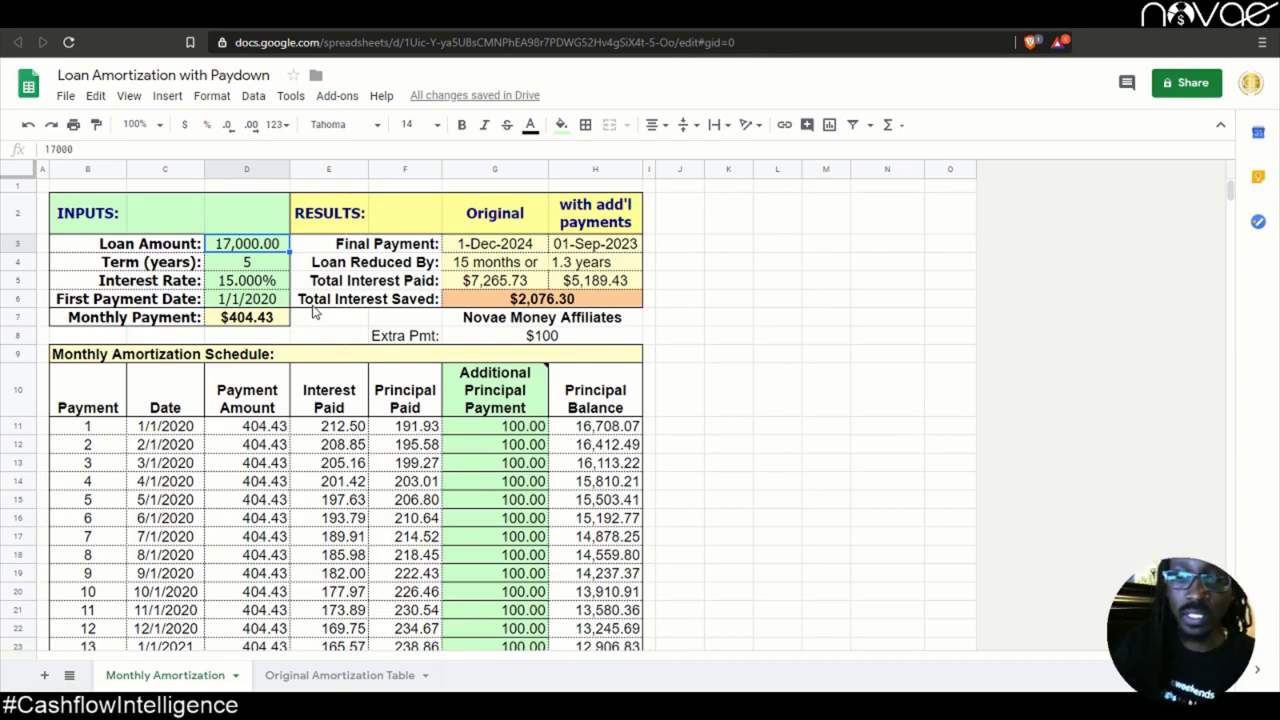
type("200000")
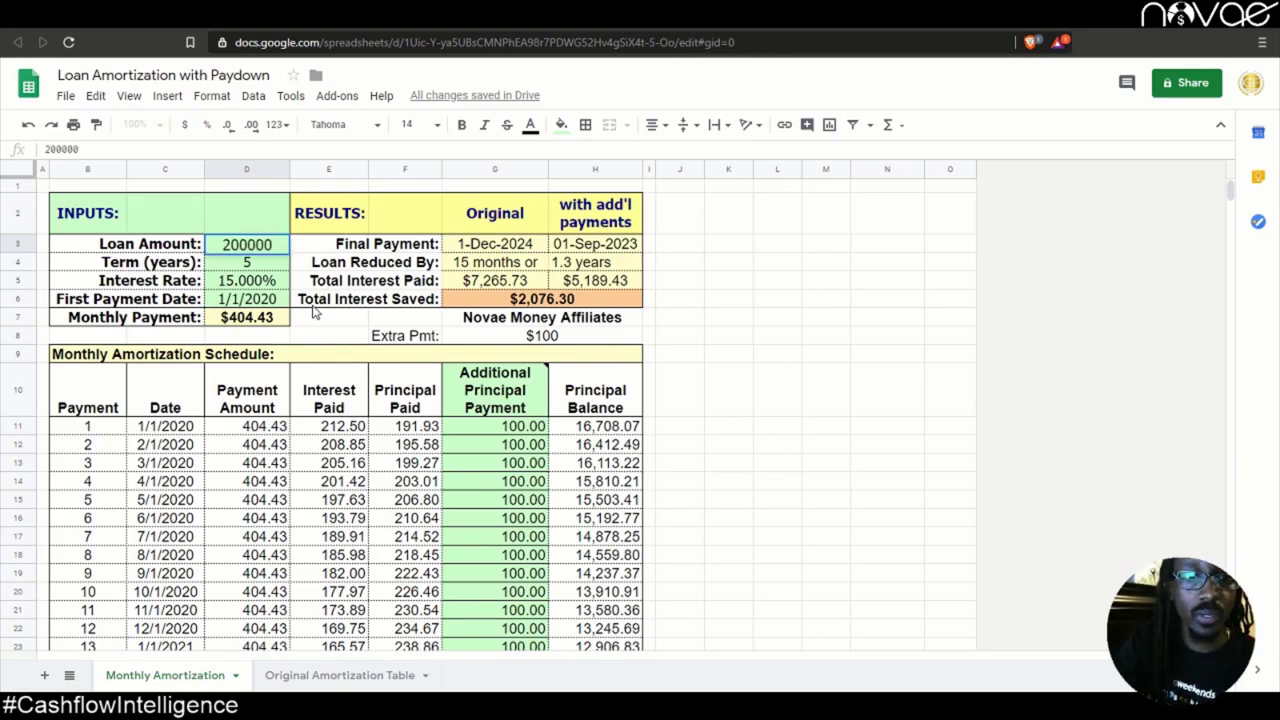
left_click(254, 262)
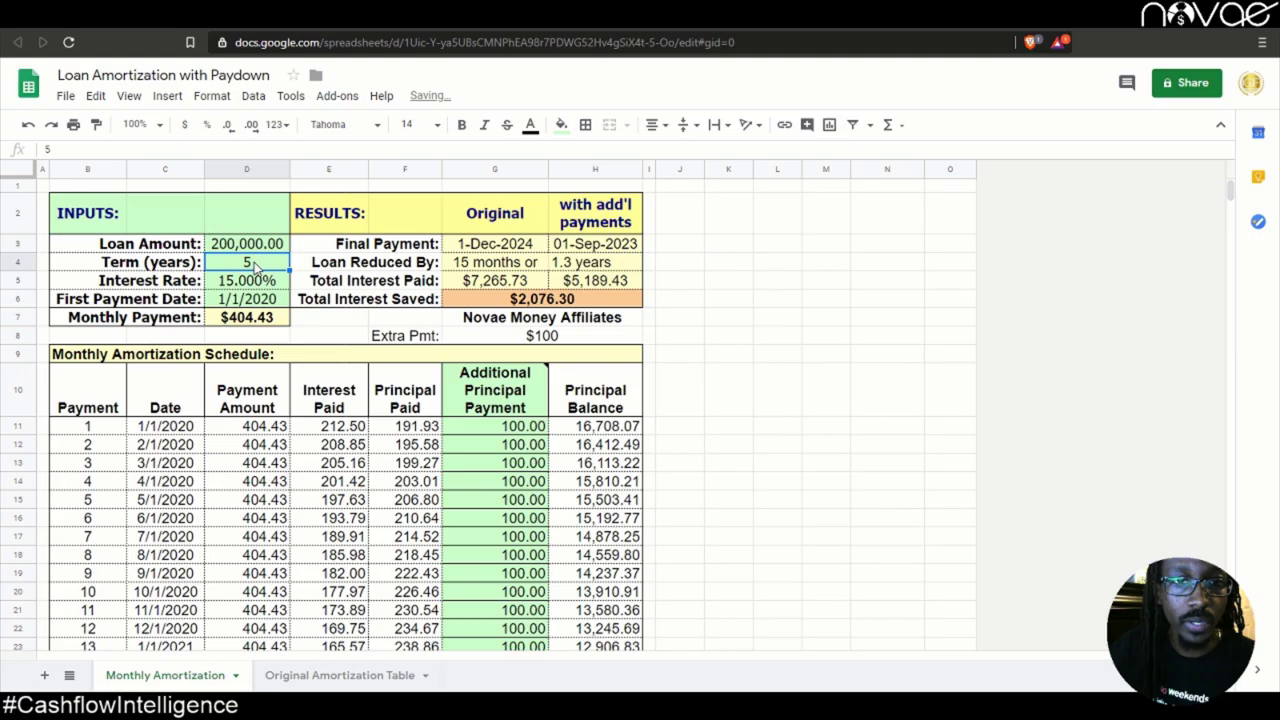
type("30")
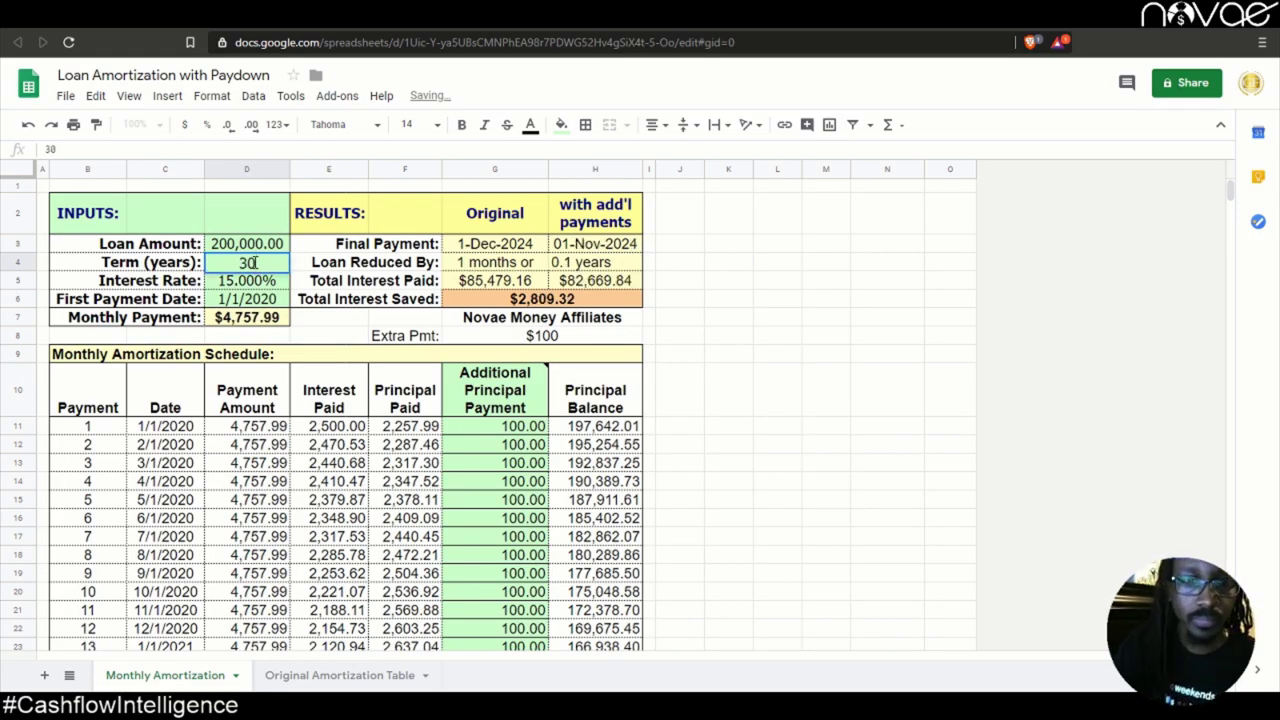
left_click(243, 286)
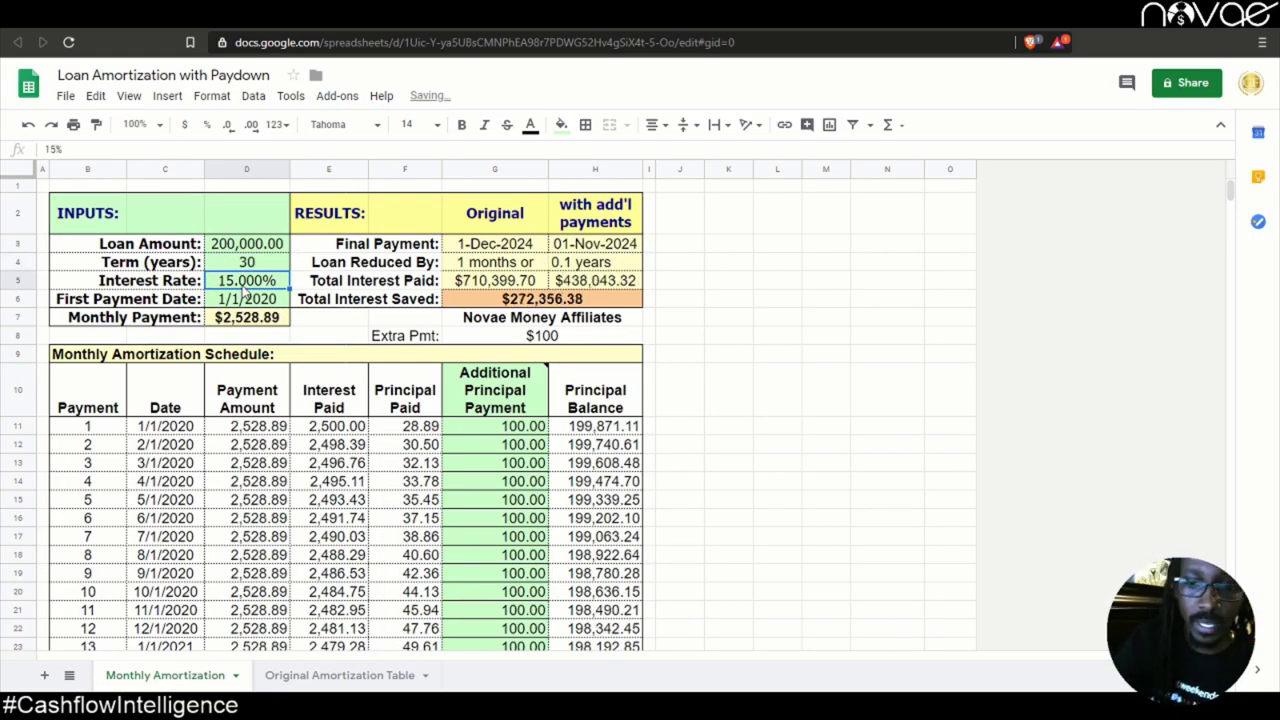
type("3")
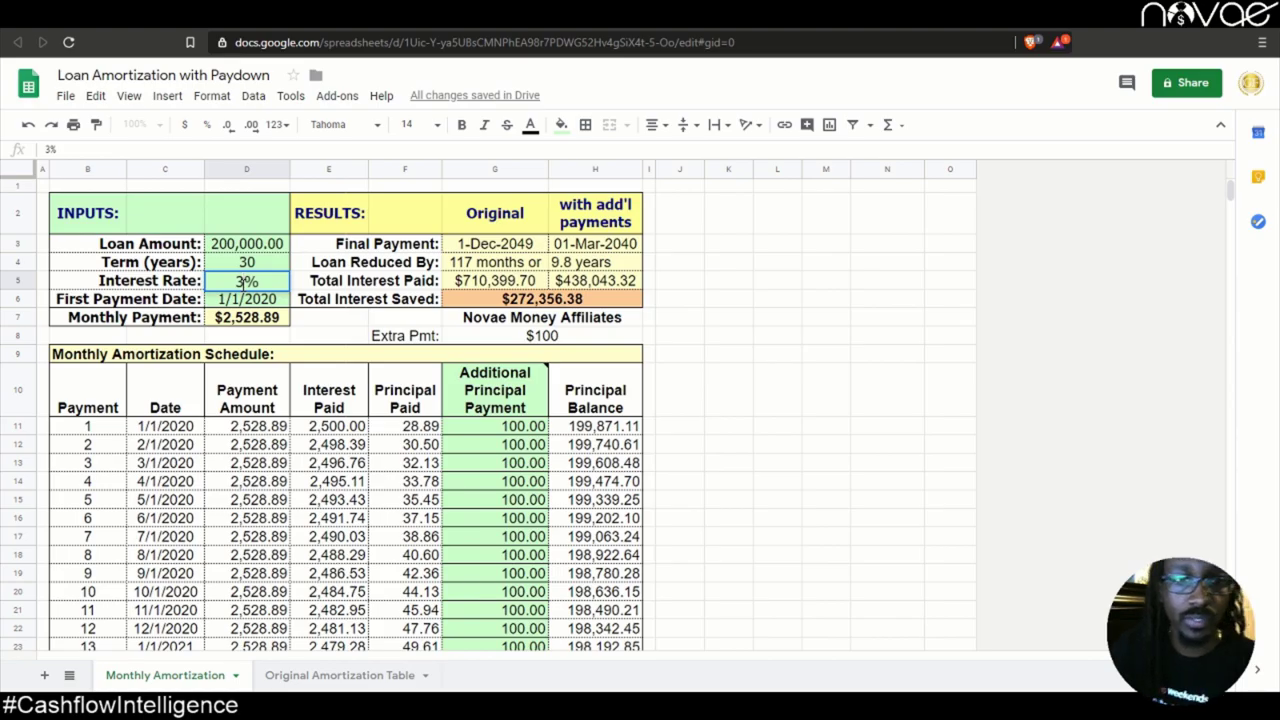
left_click(790, 316)
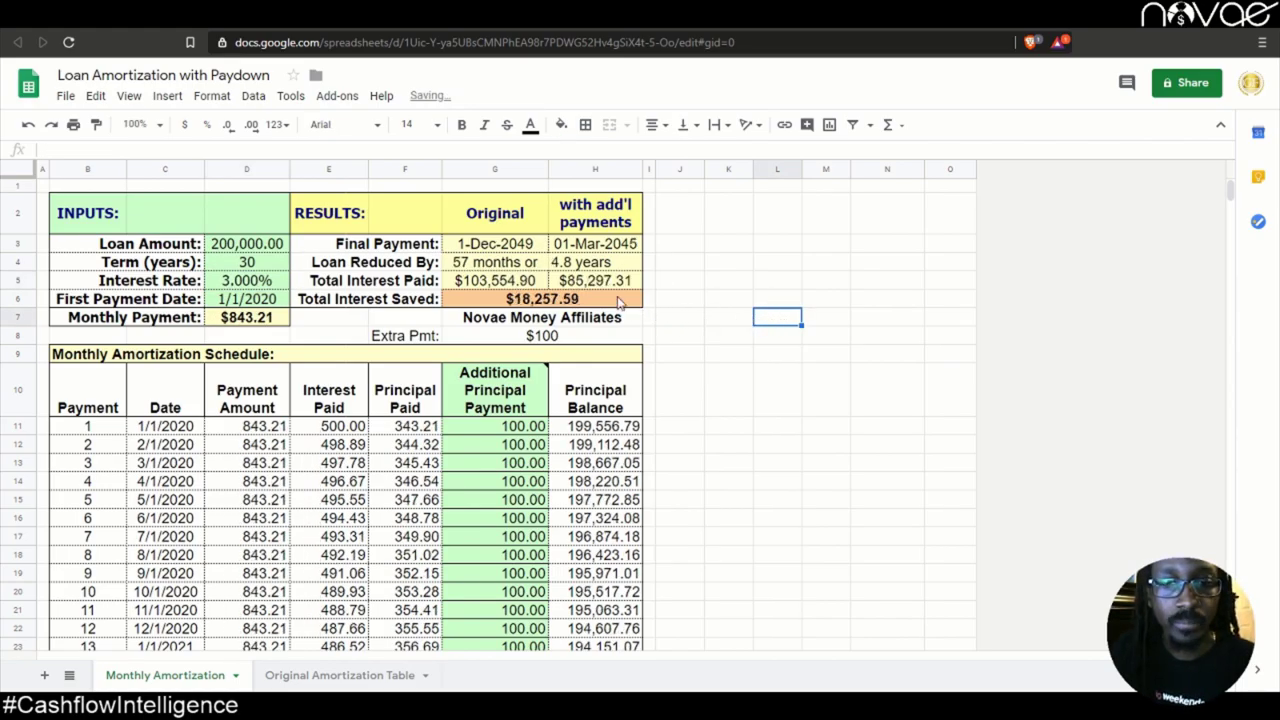
Step: Clear the extra payment and review the loan's original final payment date and total interest paid
left_click(551, 339)
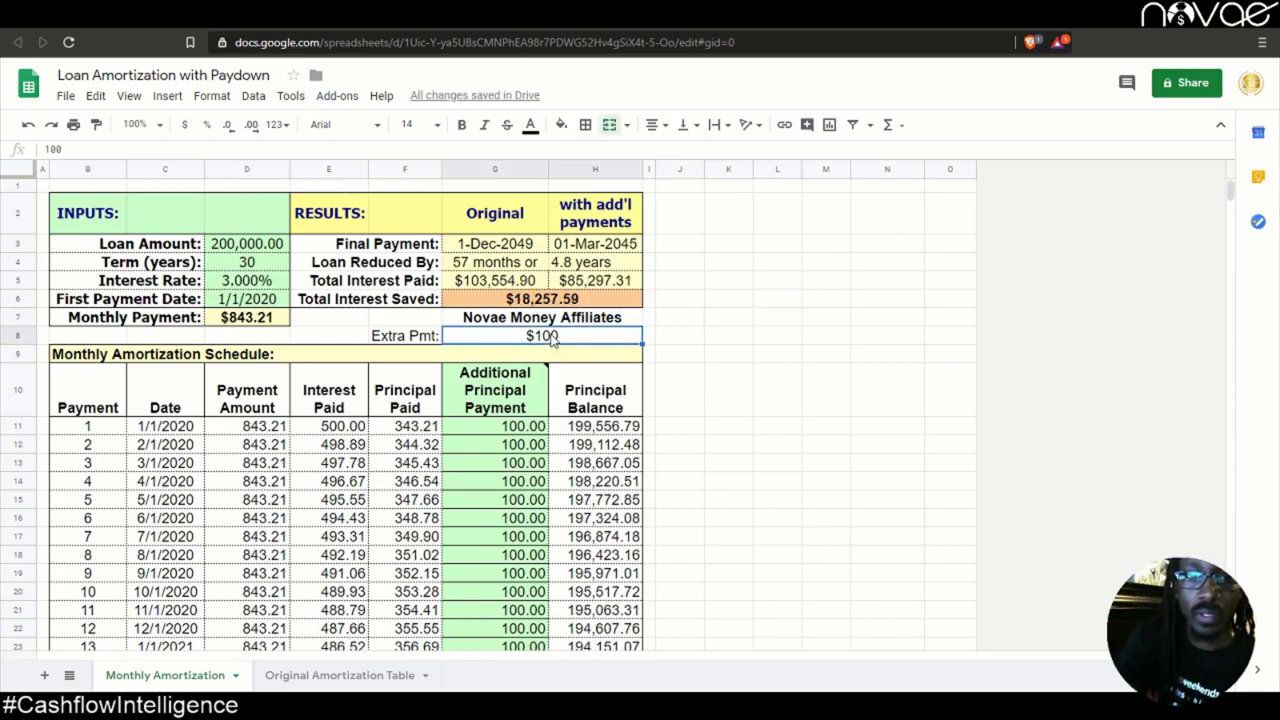
key("Delete")
left_click(757, 340)
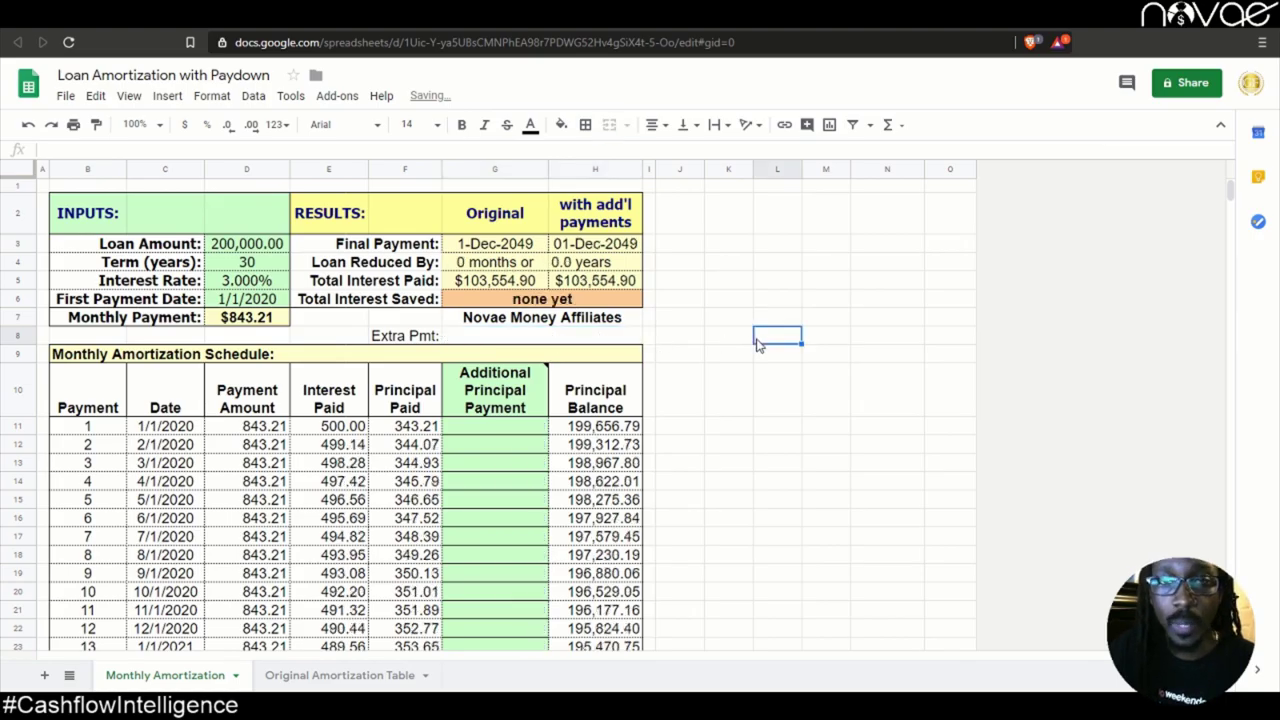
left_click(464, 247)
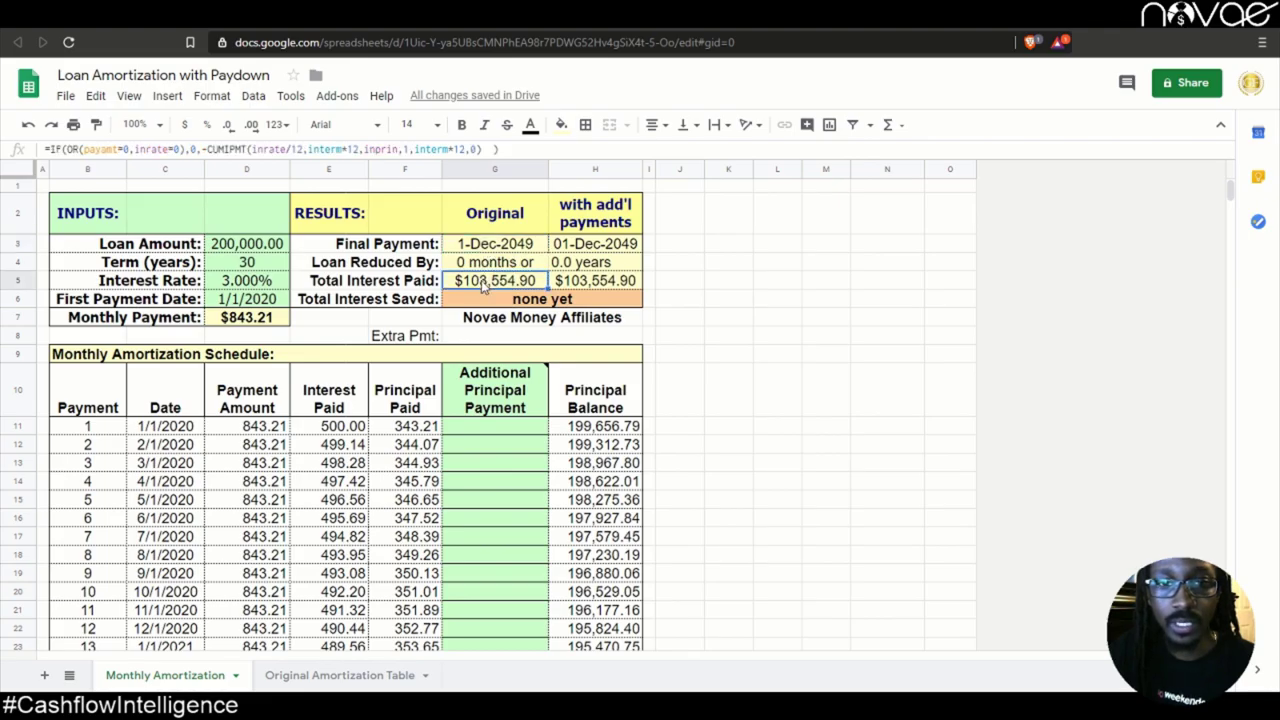
left_click(492, 284)
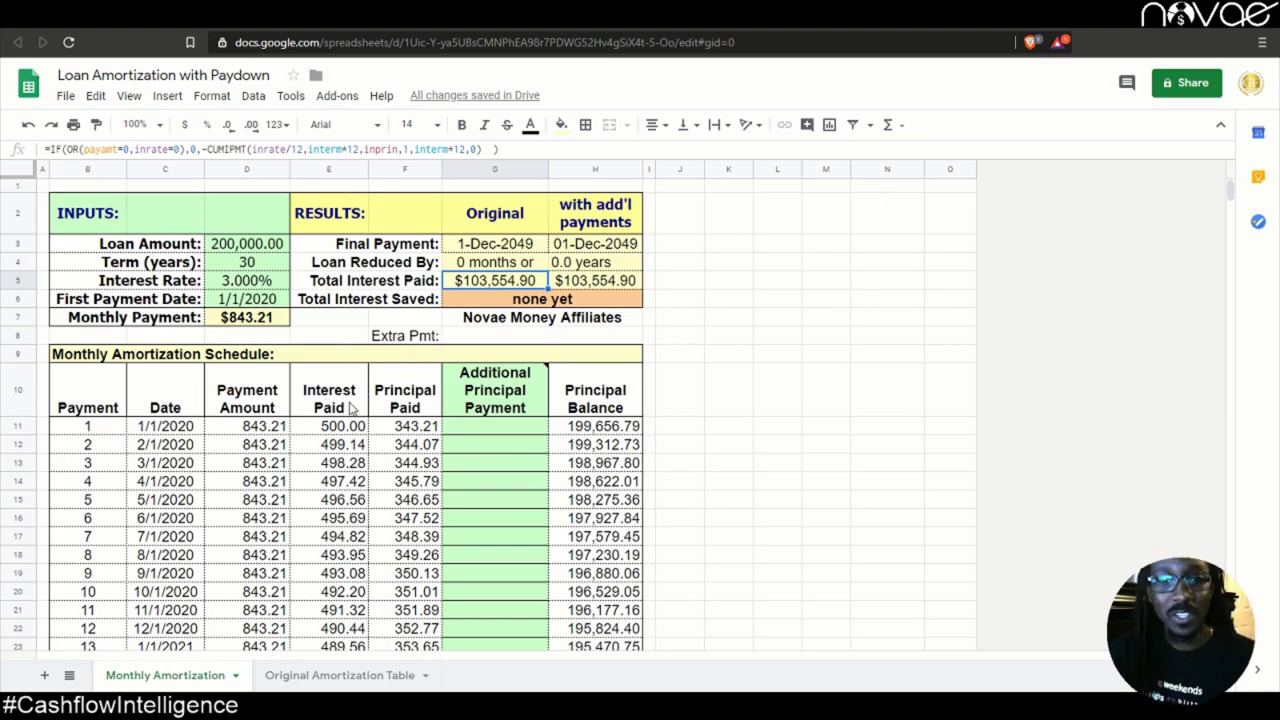
Step: Set the extra payment in the amortization sheet to $500
left_click(507, 340)
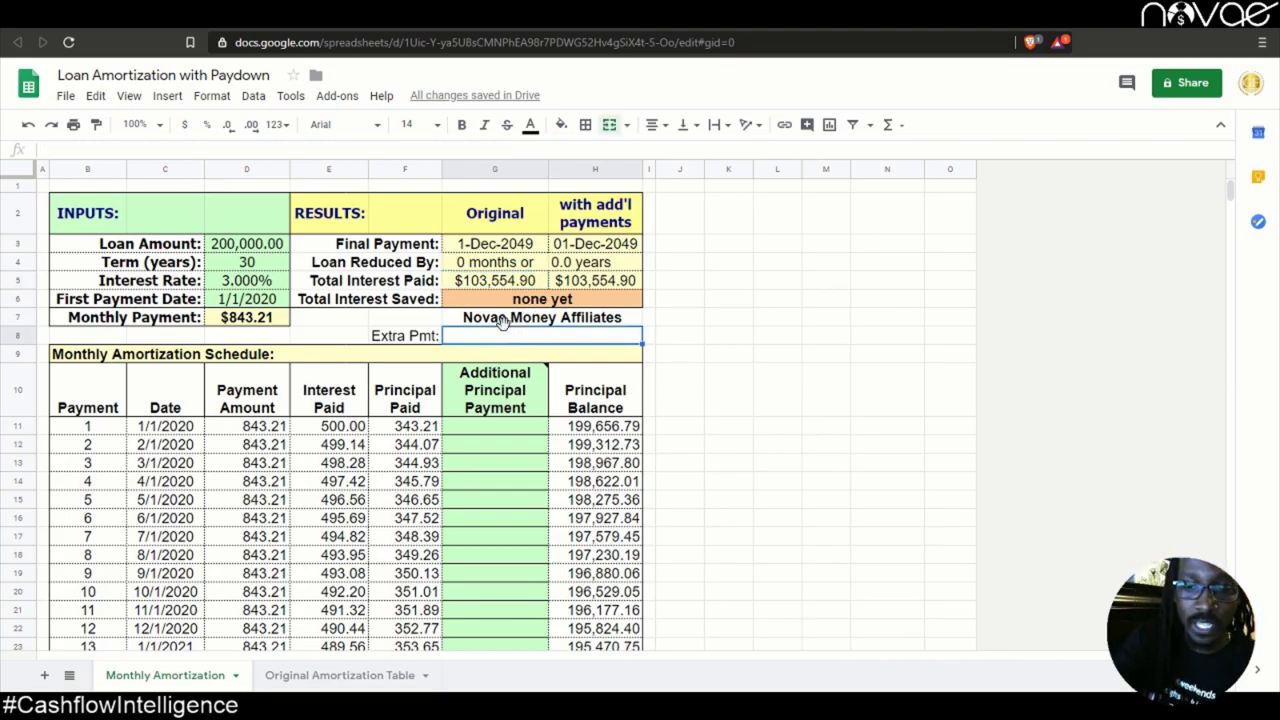
type("500")
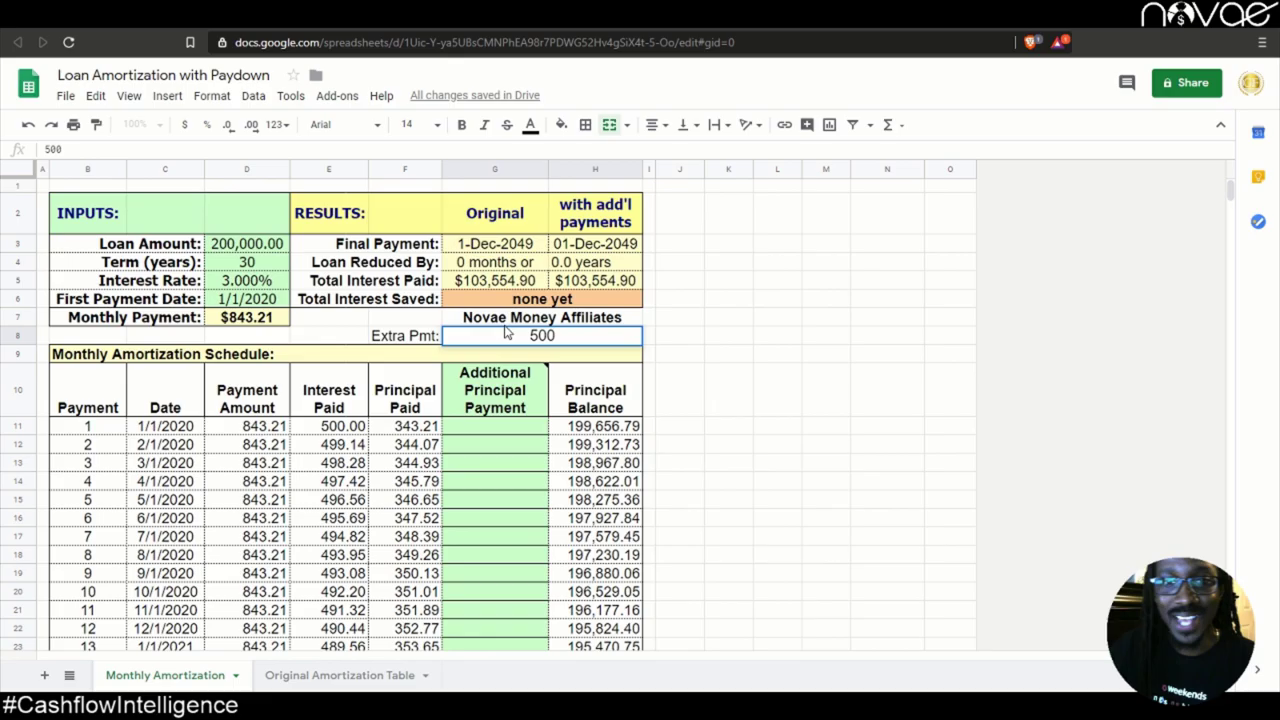
left_click(748, 341)
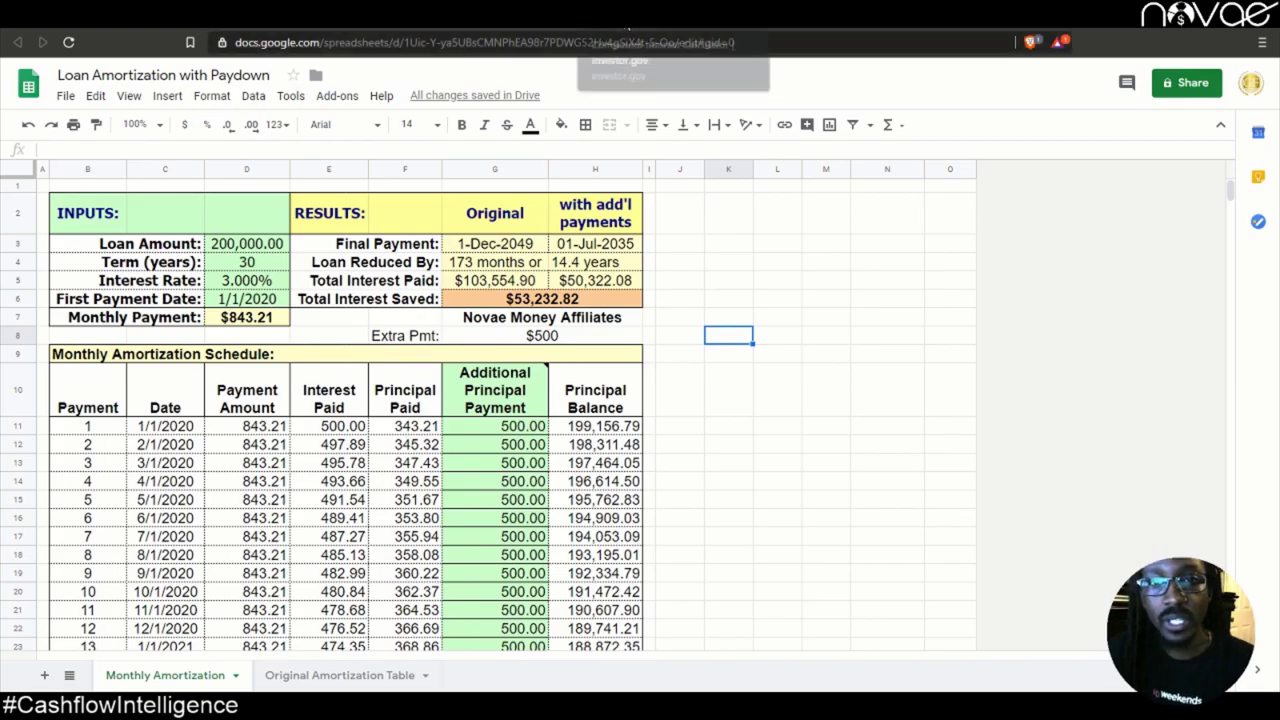
Step: Switch to the Investor.gov Compound Interest Calculator and enter an initial investment of $2,000
left_click(630, 16)
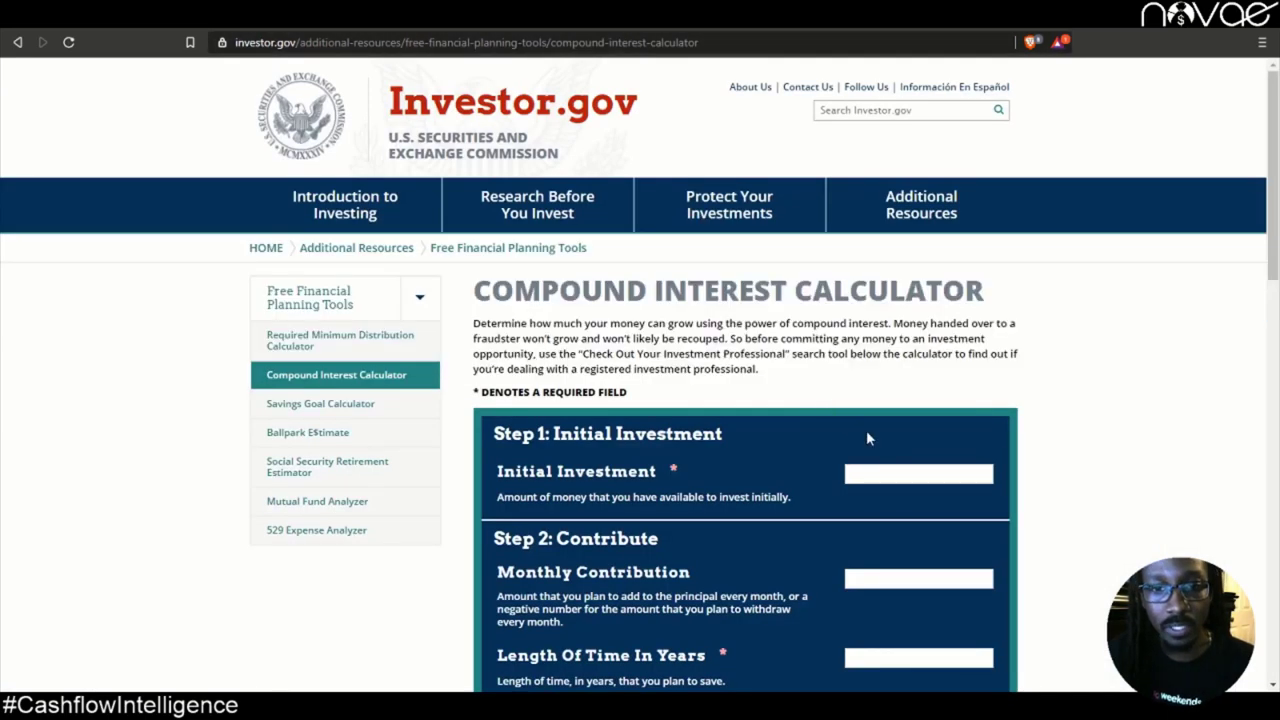
scroll(866, 430, "down", 1)
left_click(909, 392)
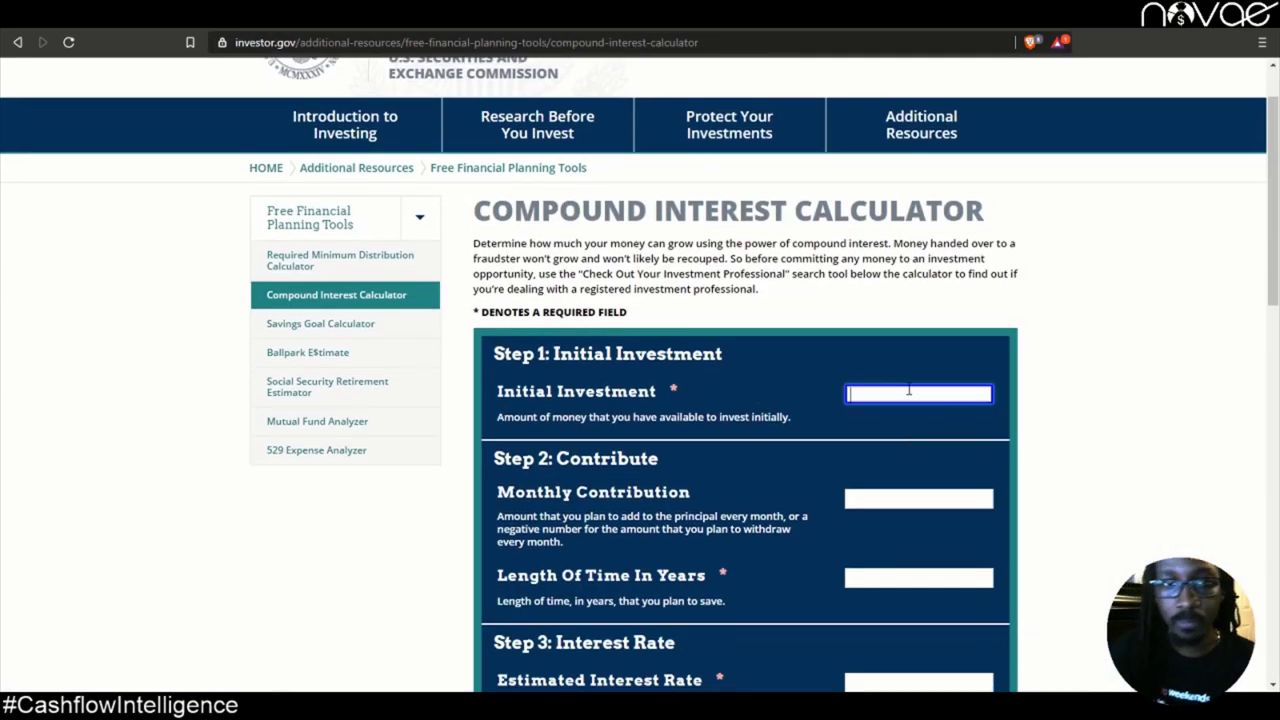
scroll(914, 389, "up", 1)
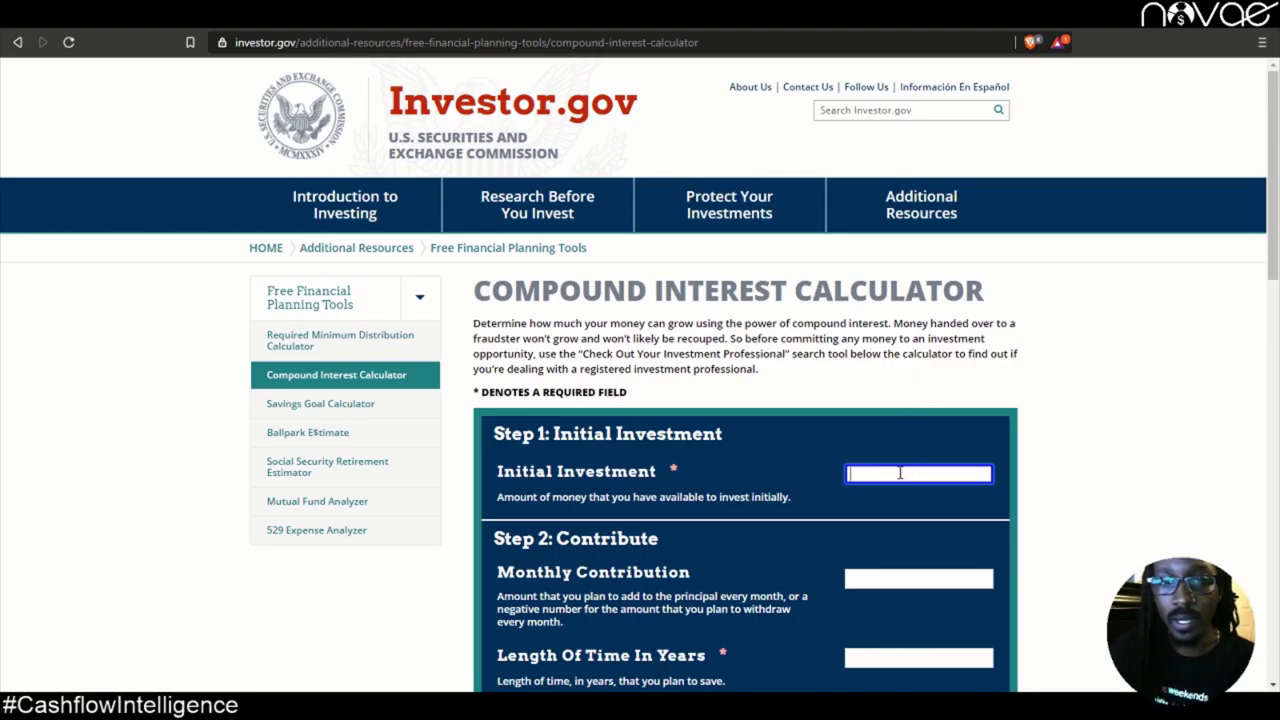
type("2000")
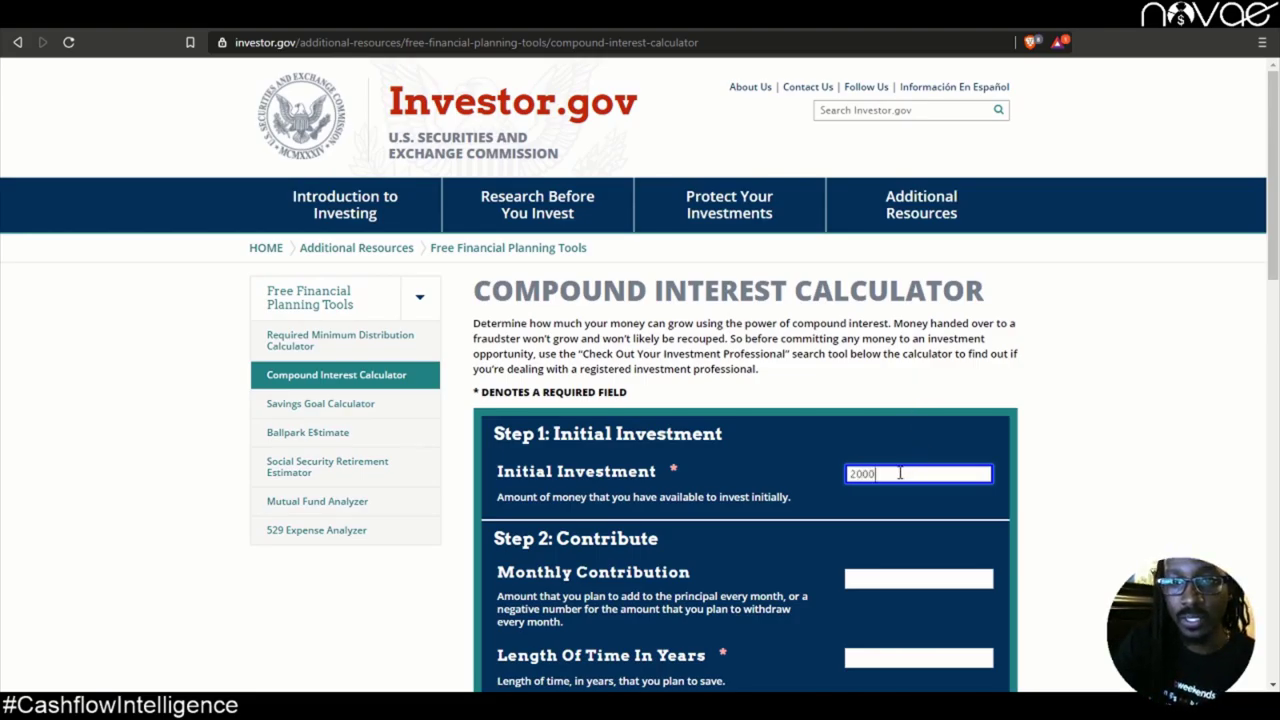
Step: Set the monthly contribution to $500 and the length of time to 15 years
scroll(897, 458, "down", 2)
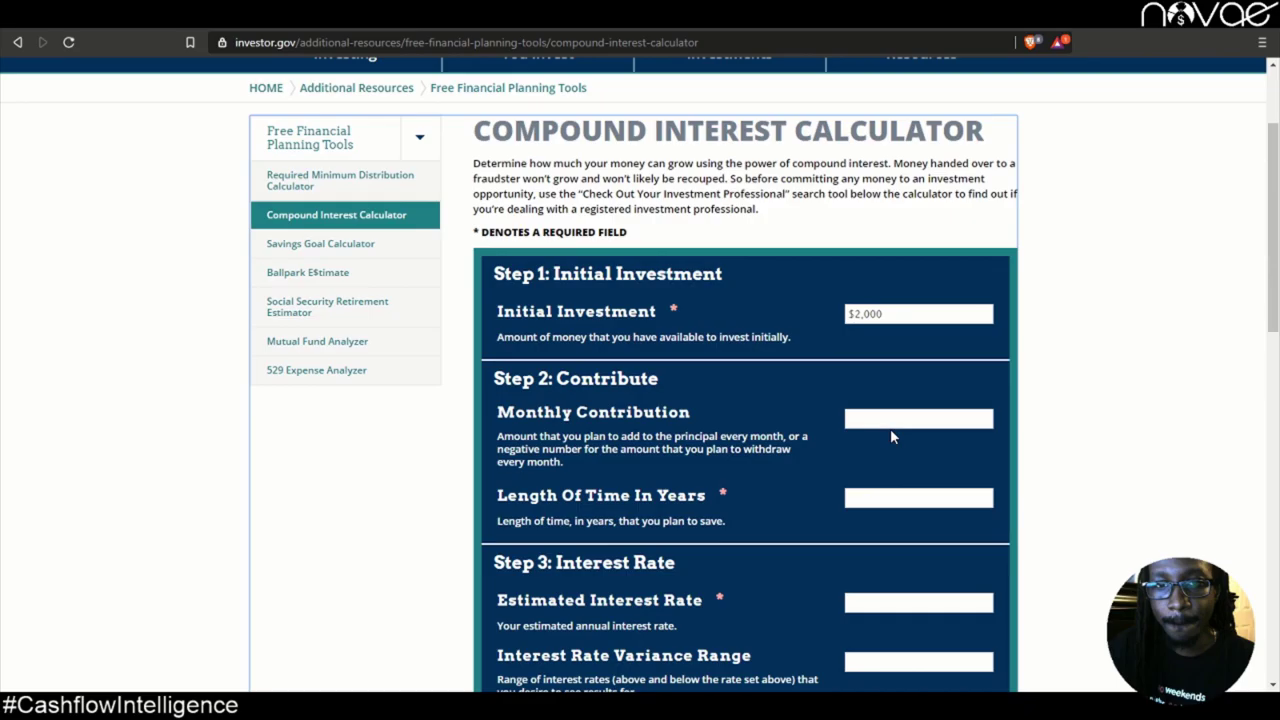
left_click(895, 419)
type("500")
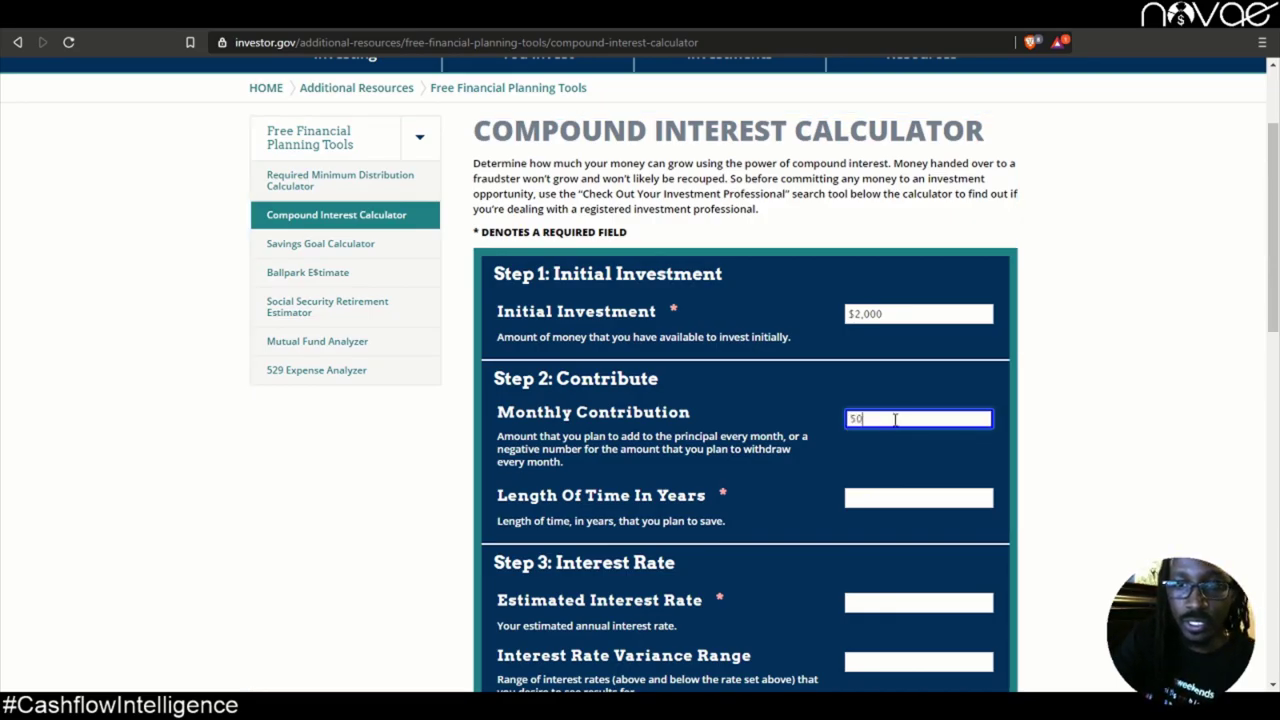
left_click(926, 492)
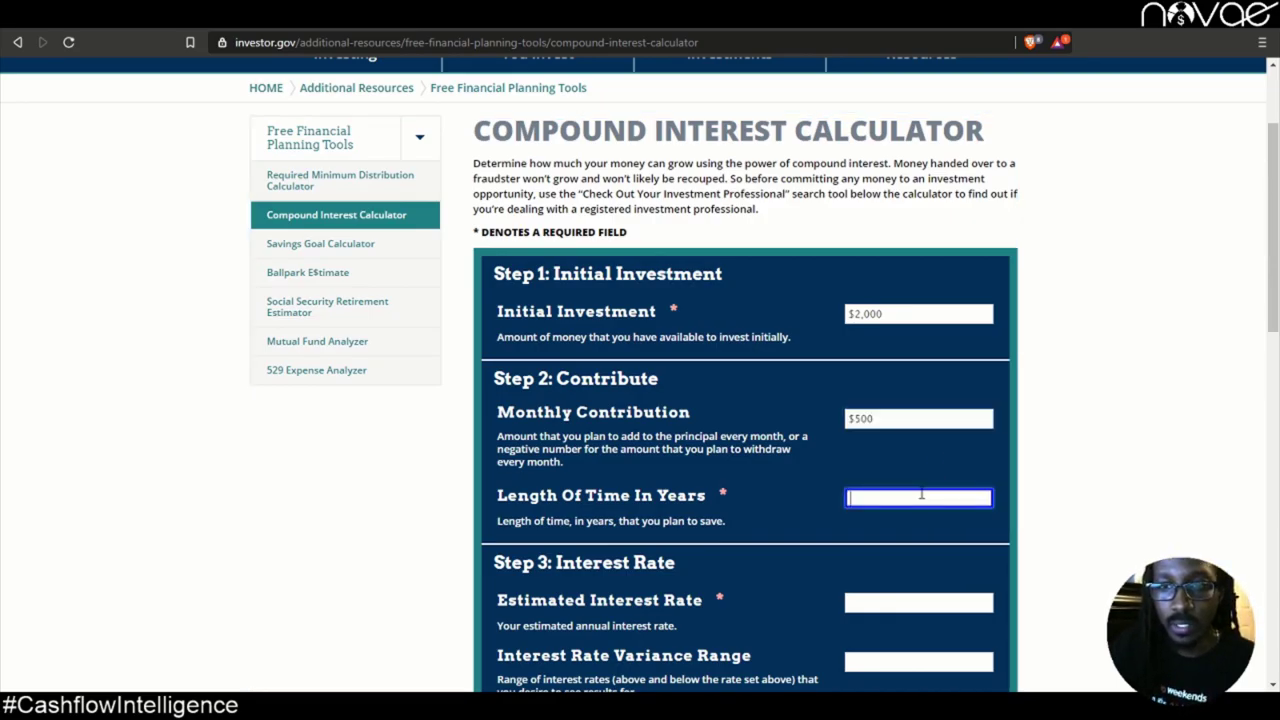
type("15")
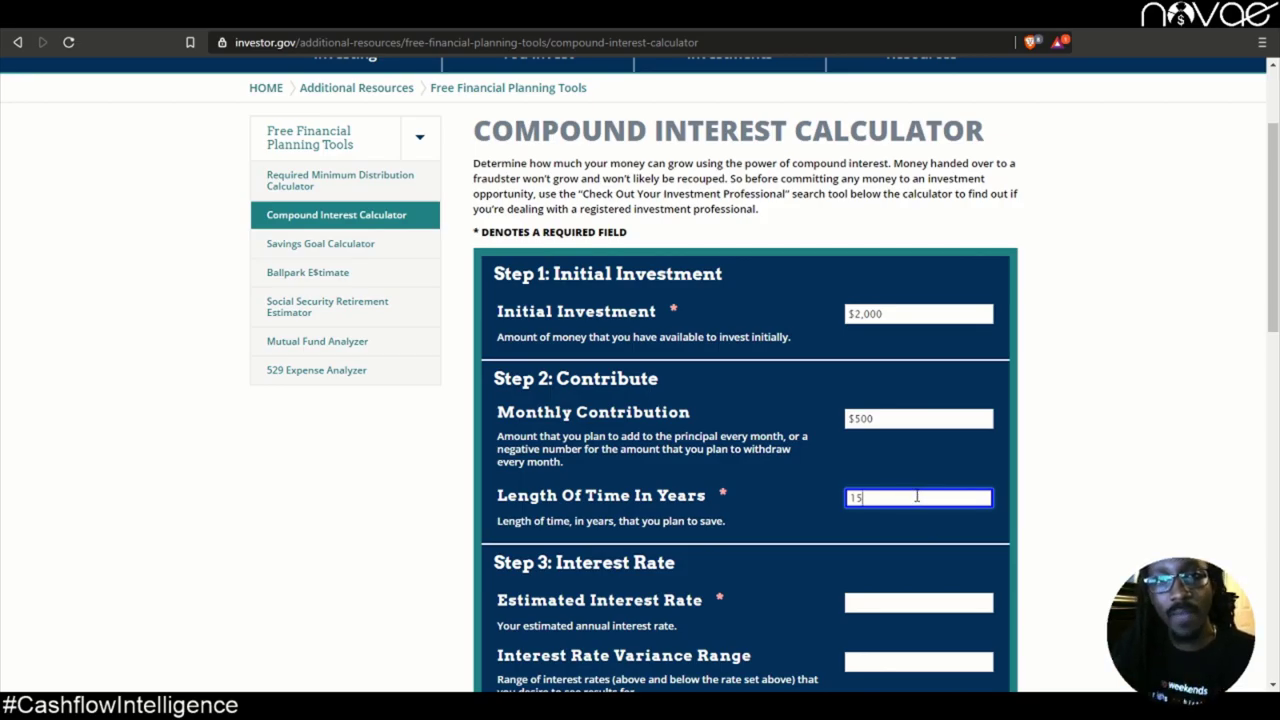
Step: Set the estimated interest rate to 8 and the compound frequency to Monthly
scroll(937, 497, "down", 1)
left_click(909, 520)
type("8")
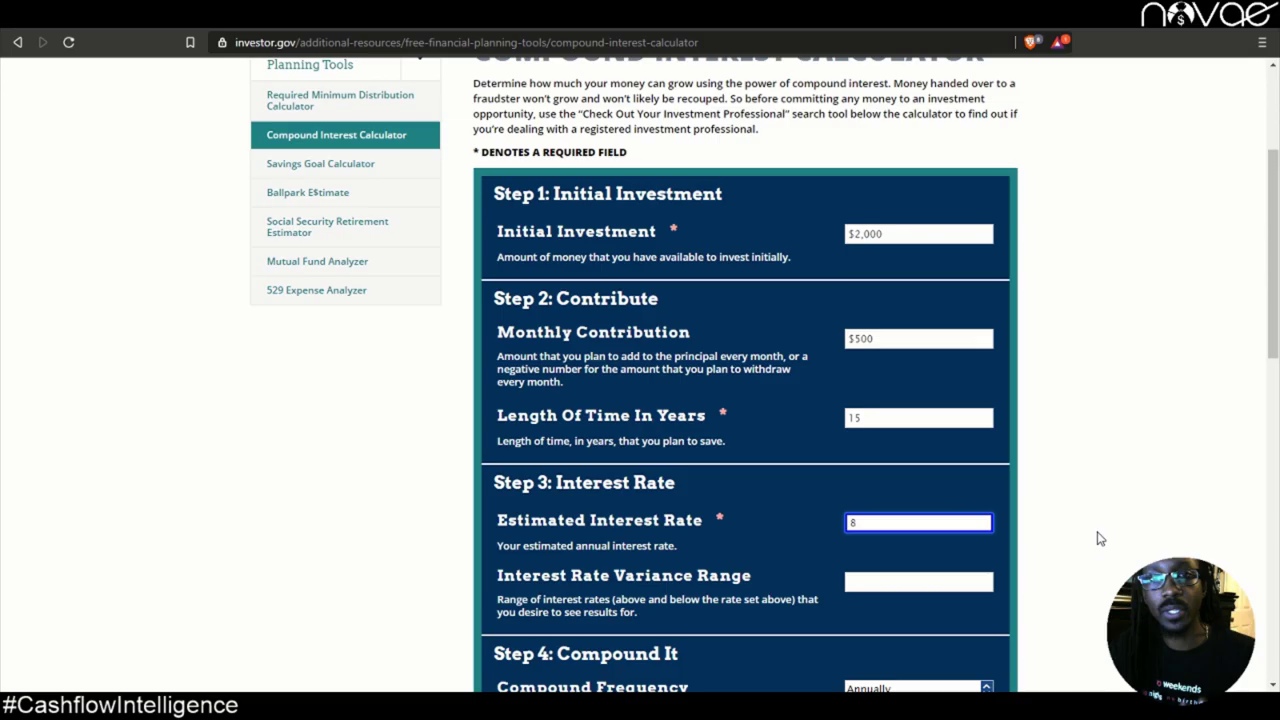
scroll(1095, 538, "down", 2)
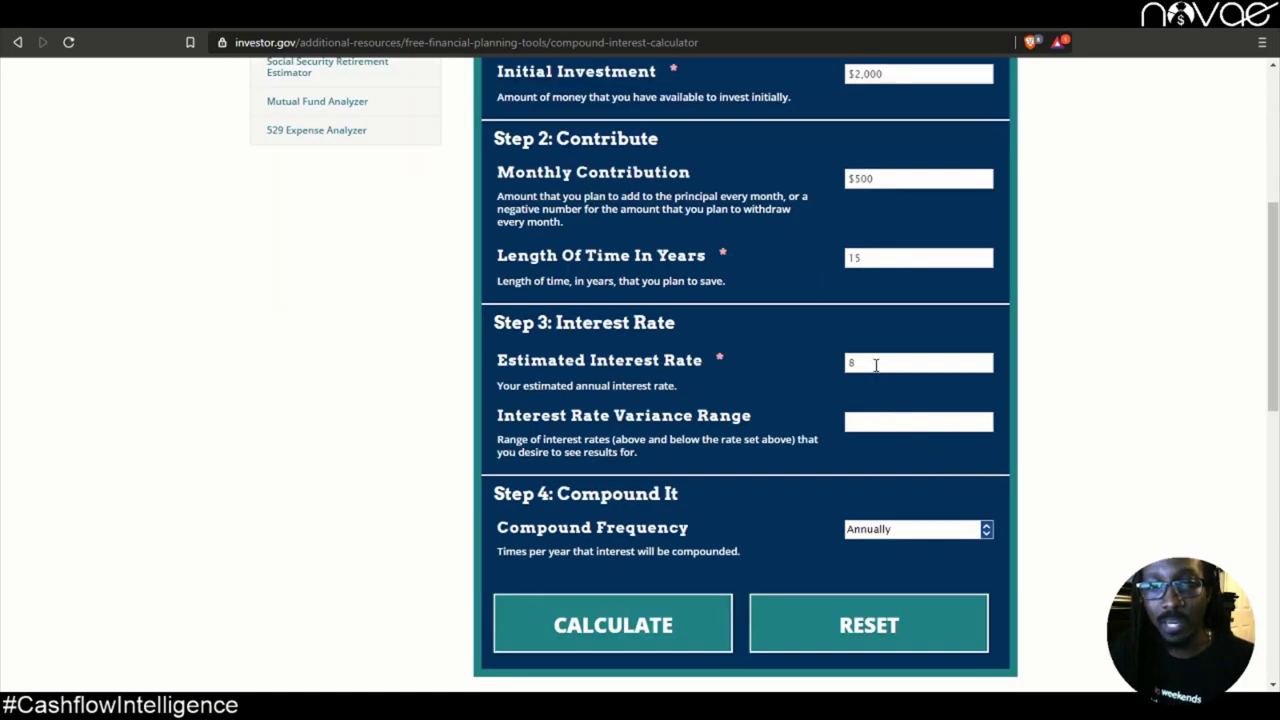
scroll(898, 417, "down", 2)
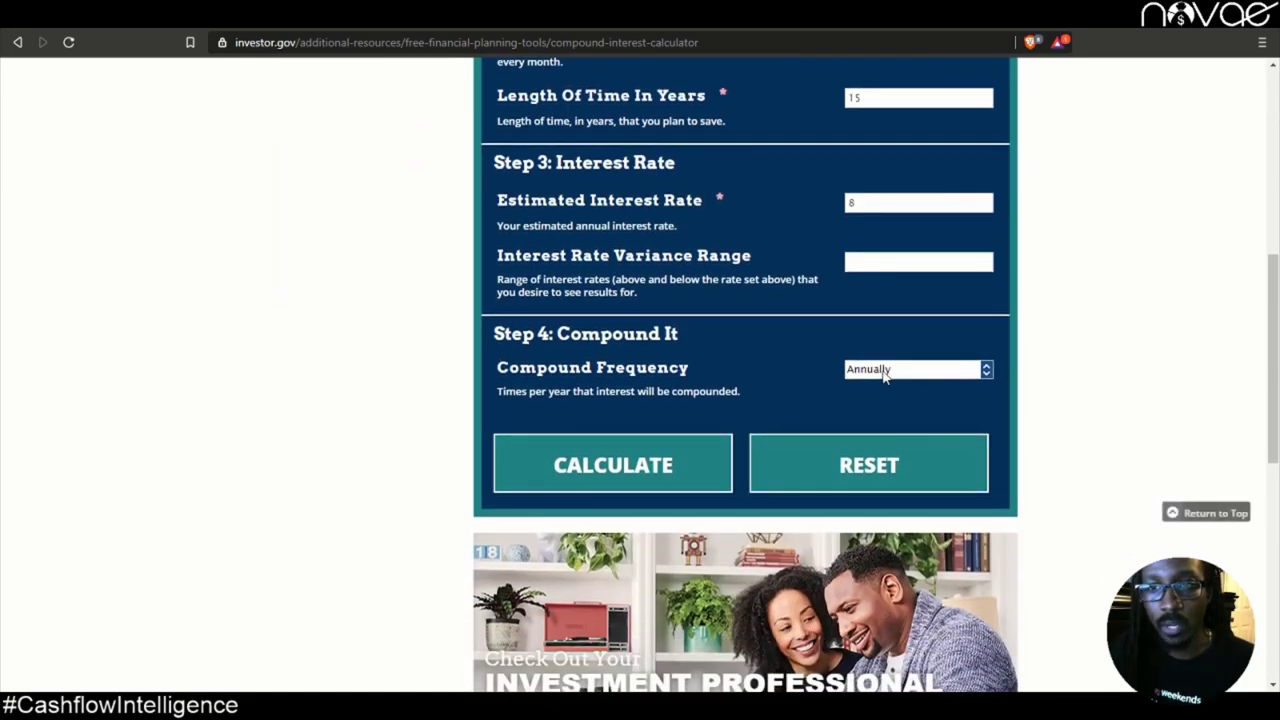
left_click(887, 370)
left_click(868, 421)
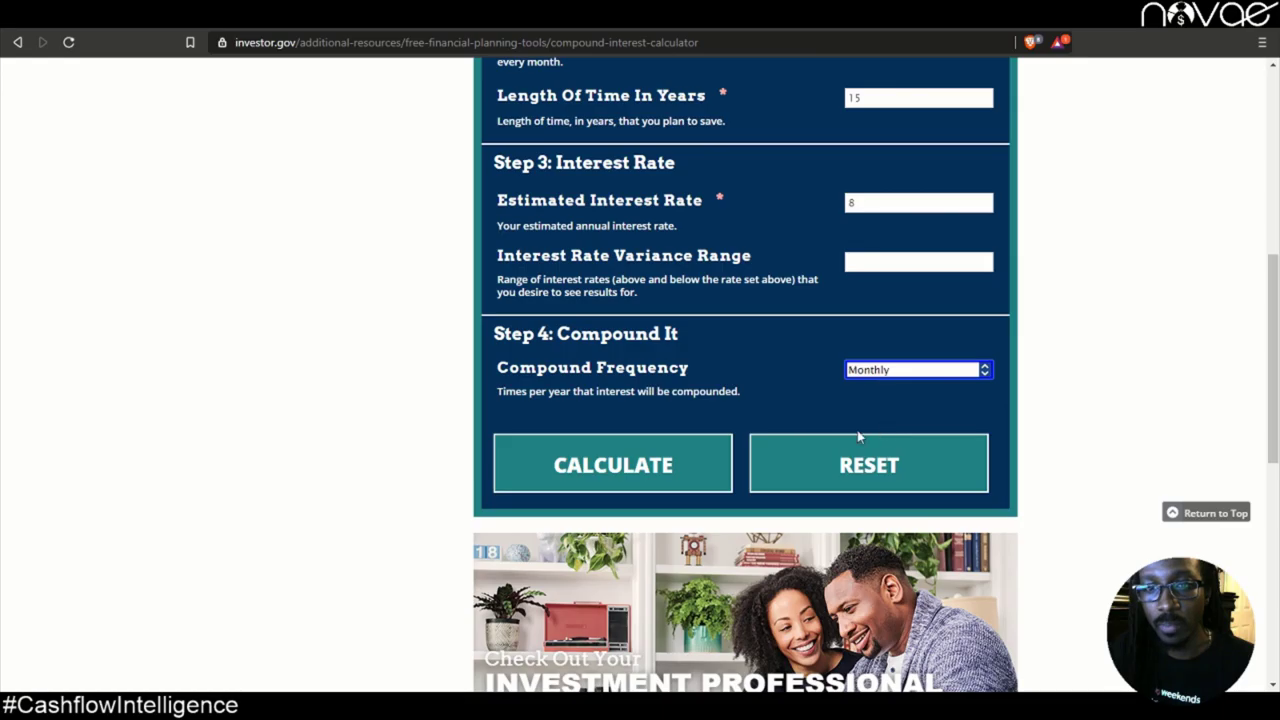
Step: Calculate the investment's growth and review the projected final amount and the Total Savings chart
left_click(637, 478)
scroll(1049, 437, "down", 5)
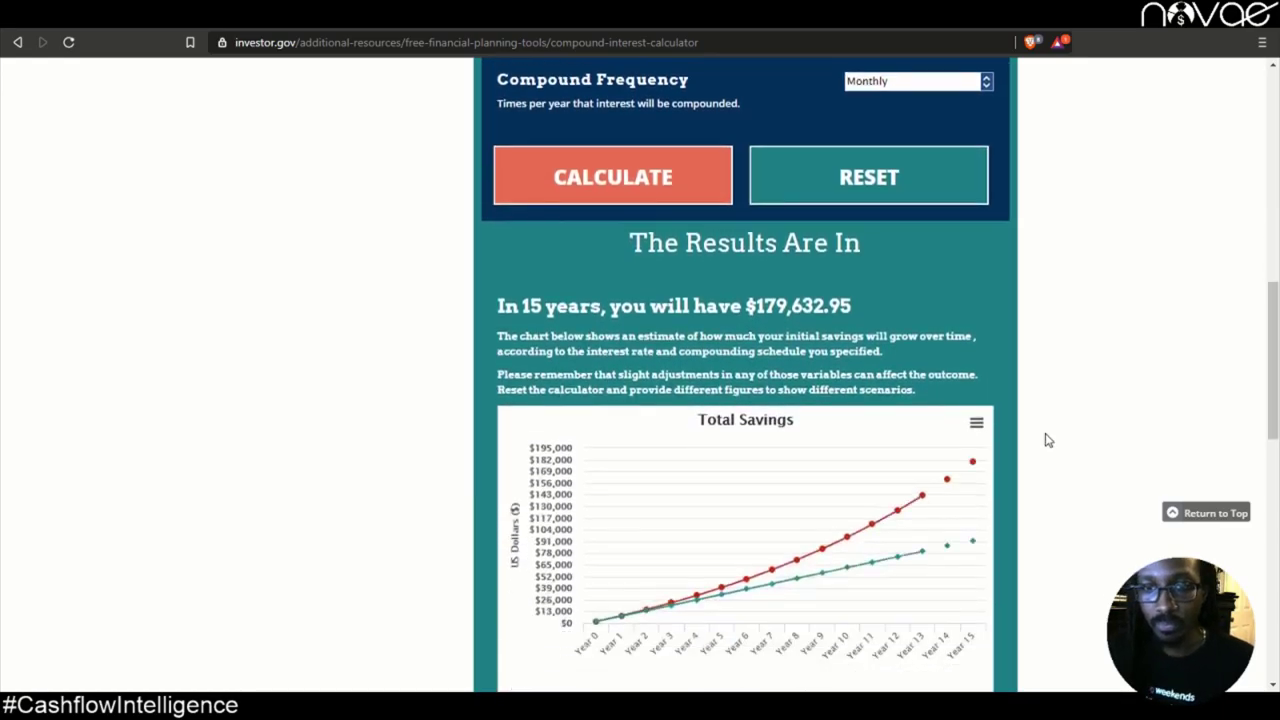
scroll(521, 243, "up", 2)
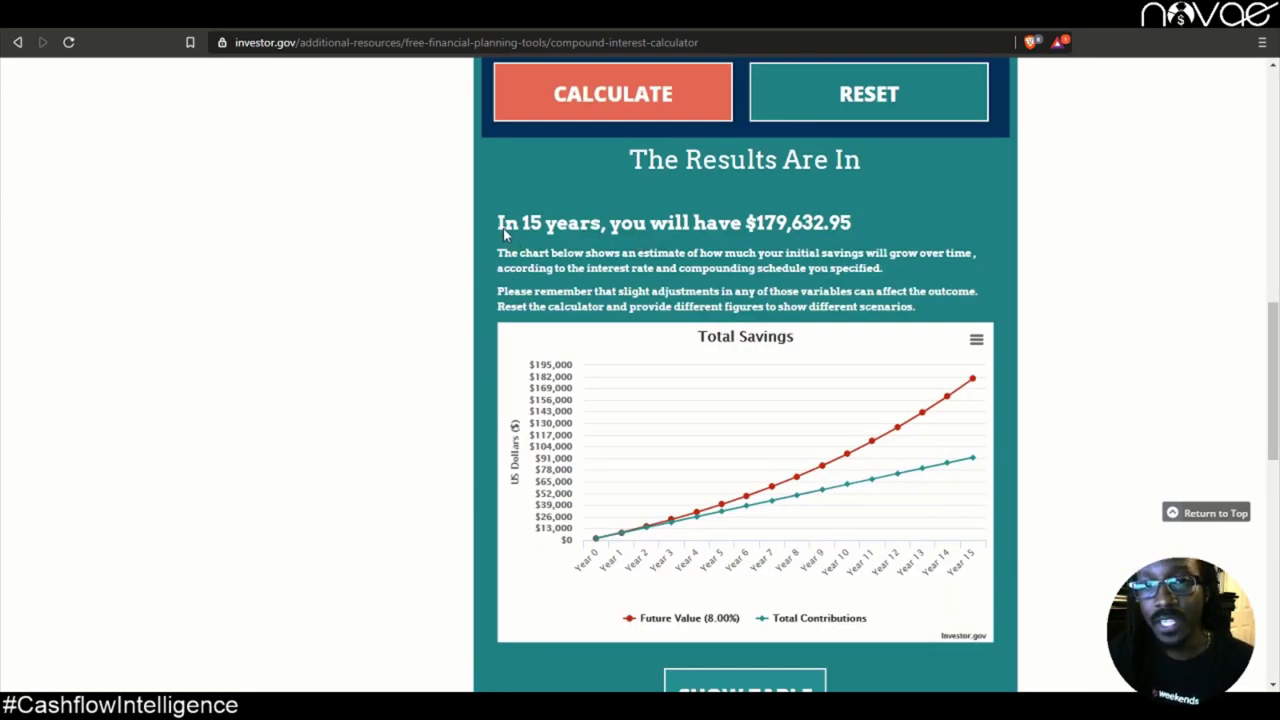
left_click_drag(498, 232, 811, 198)
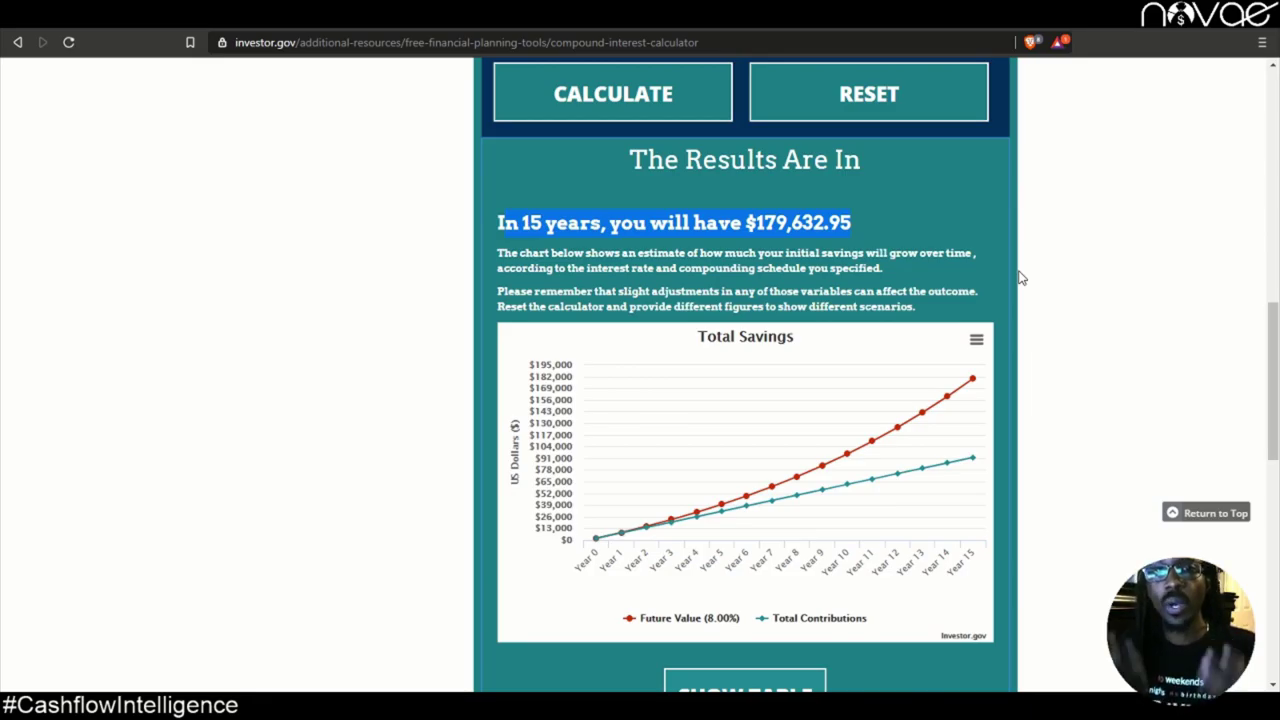
left_click(1138, 260)
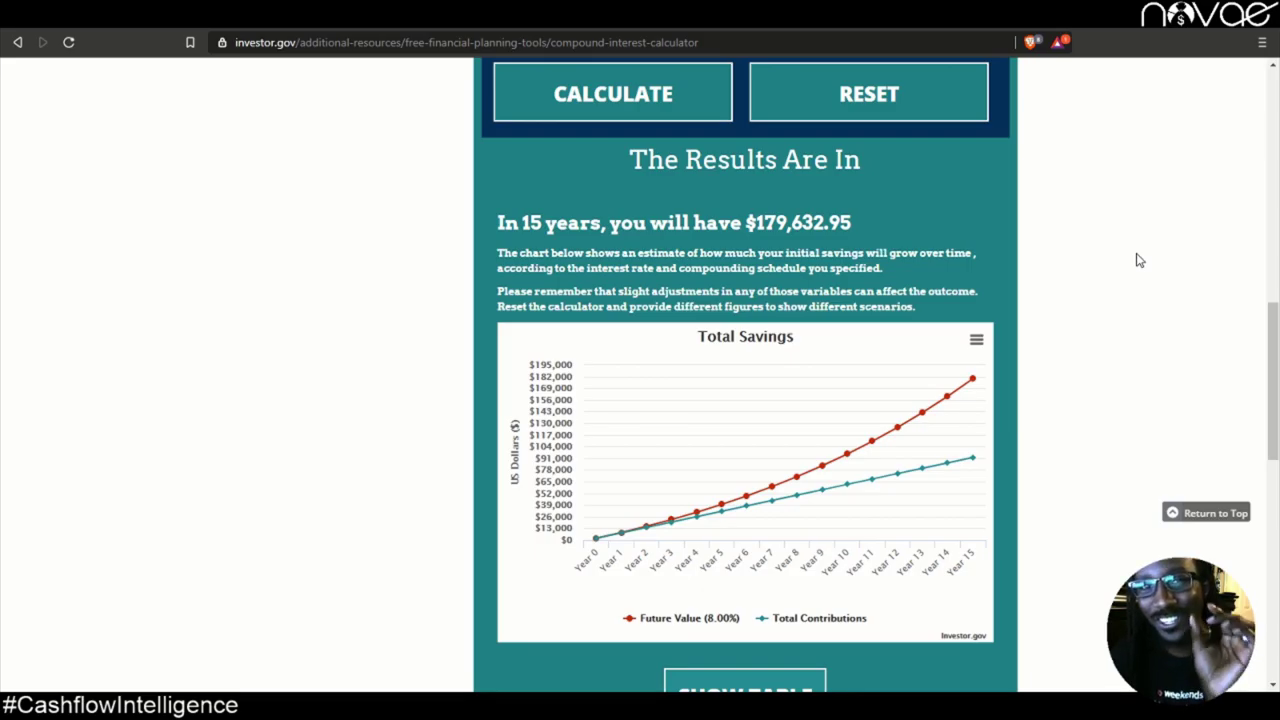